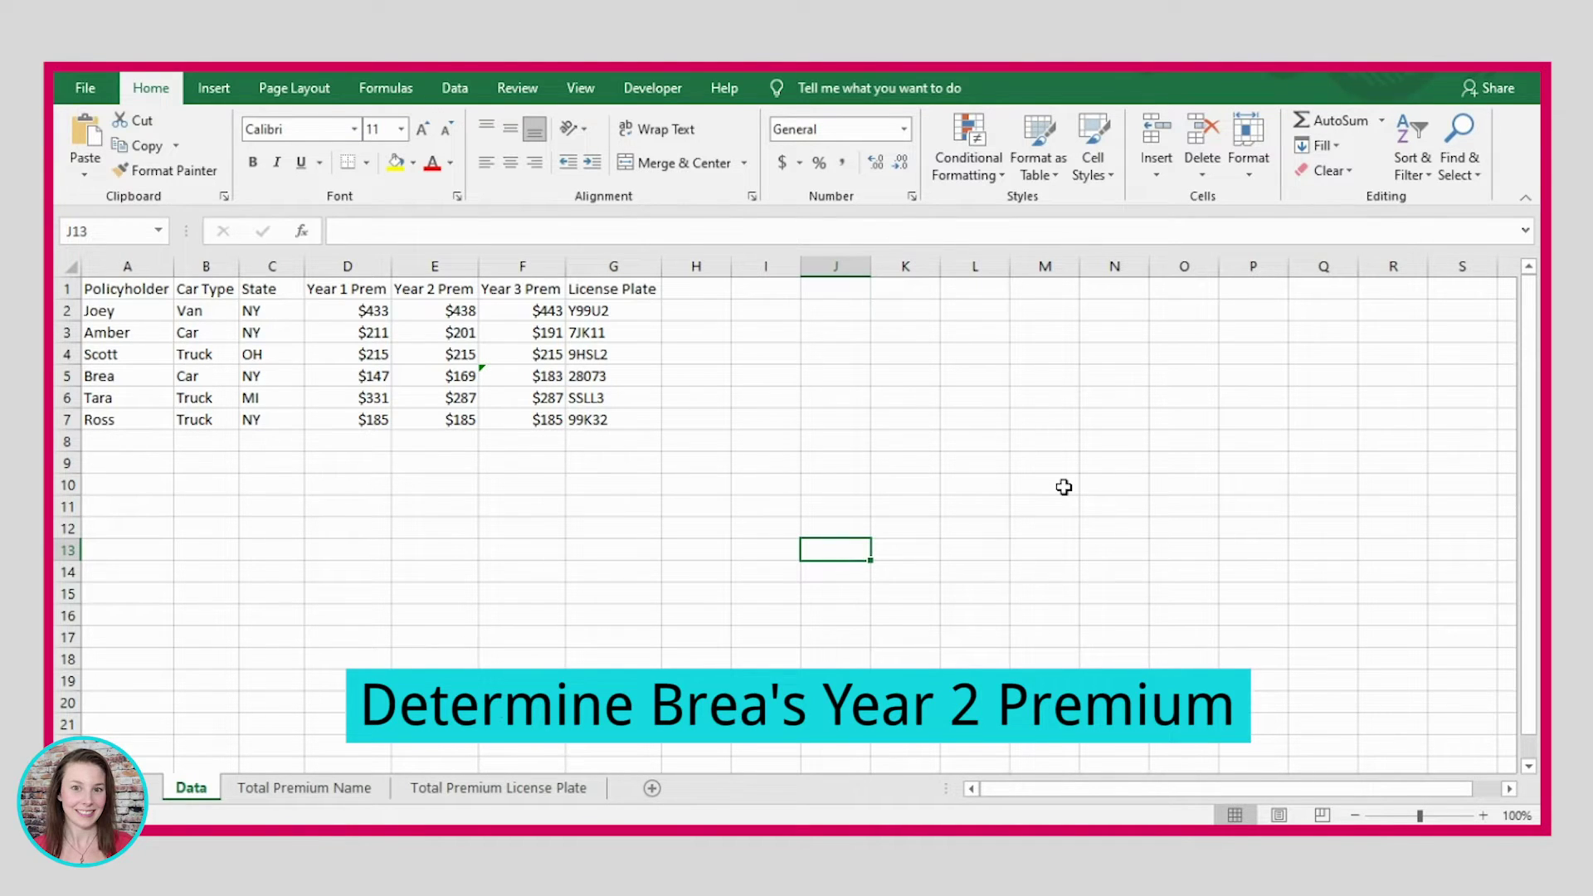
Highlight row 5 together with the Year 2 Prem column E on the Data sheet to find where they intersect.
left_click(62, 375)
left_click(436, 266, "ctrl")
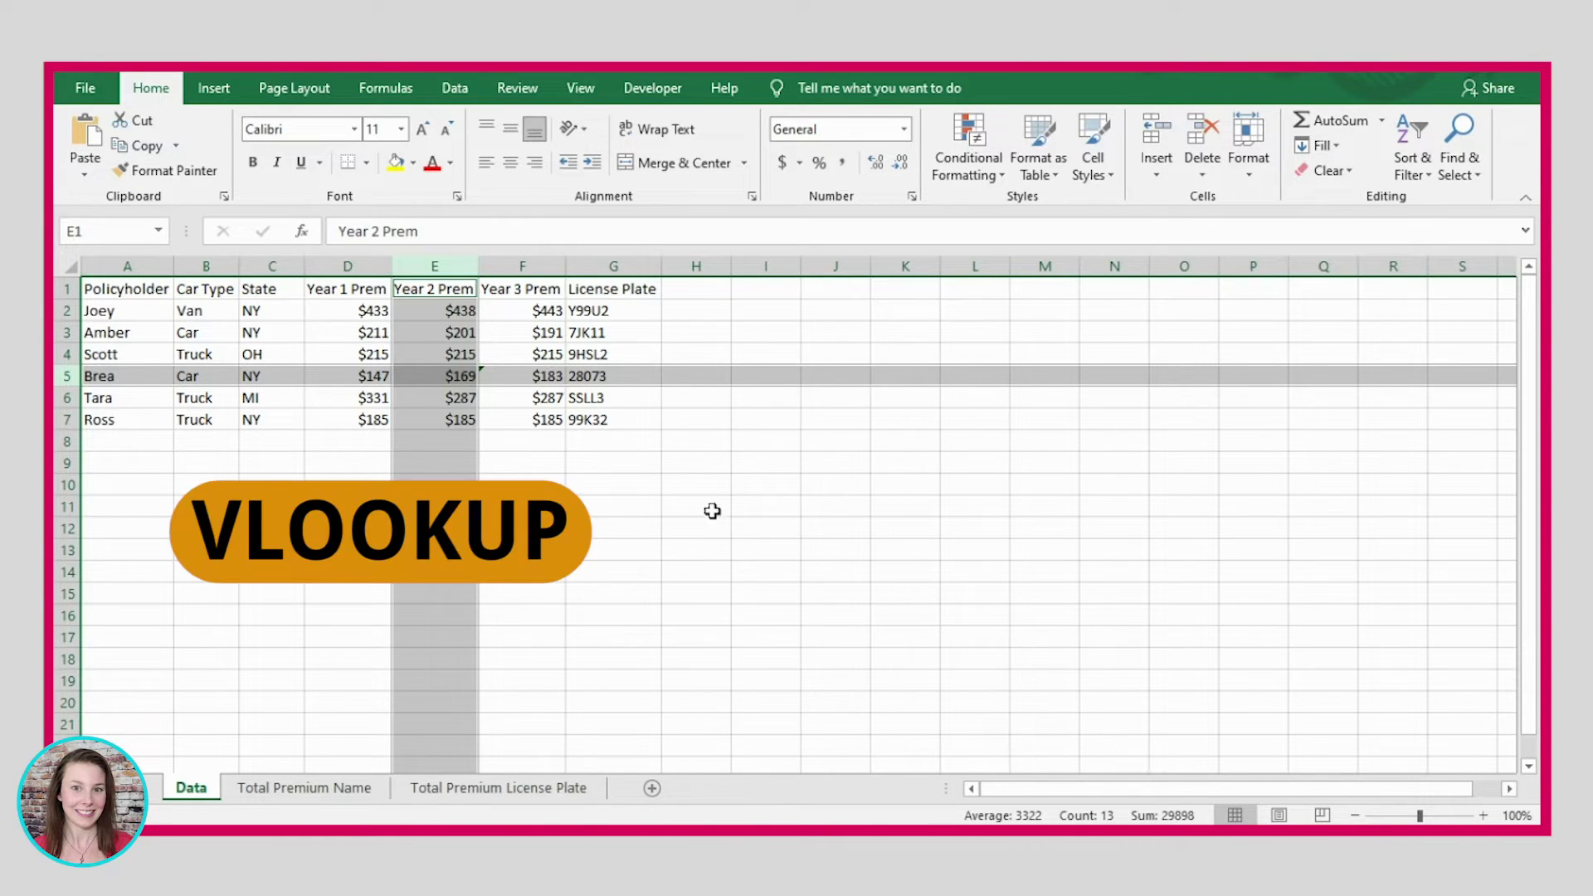
In cell I11, enter a VLOOKUP of the row 5 policyholder's name as text in A1:G7, with column index 5 and FALSE.
left_click(754, 509)
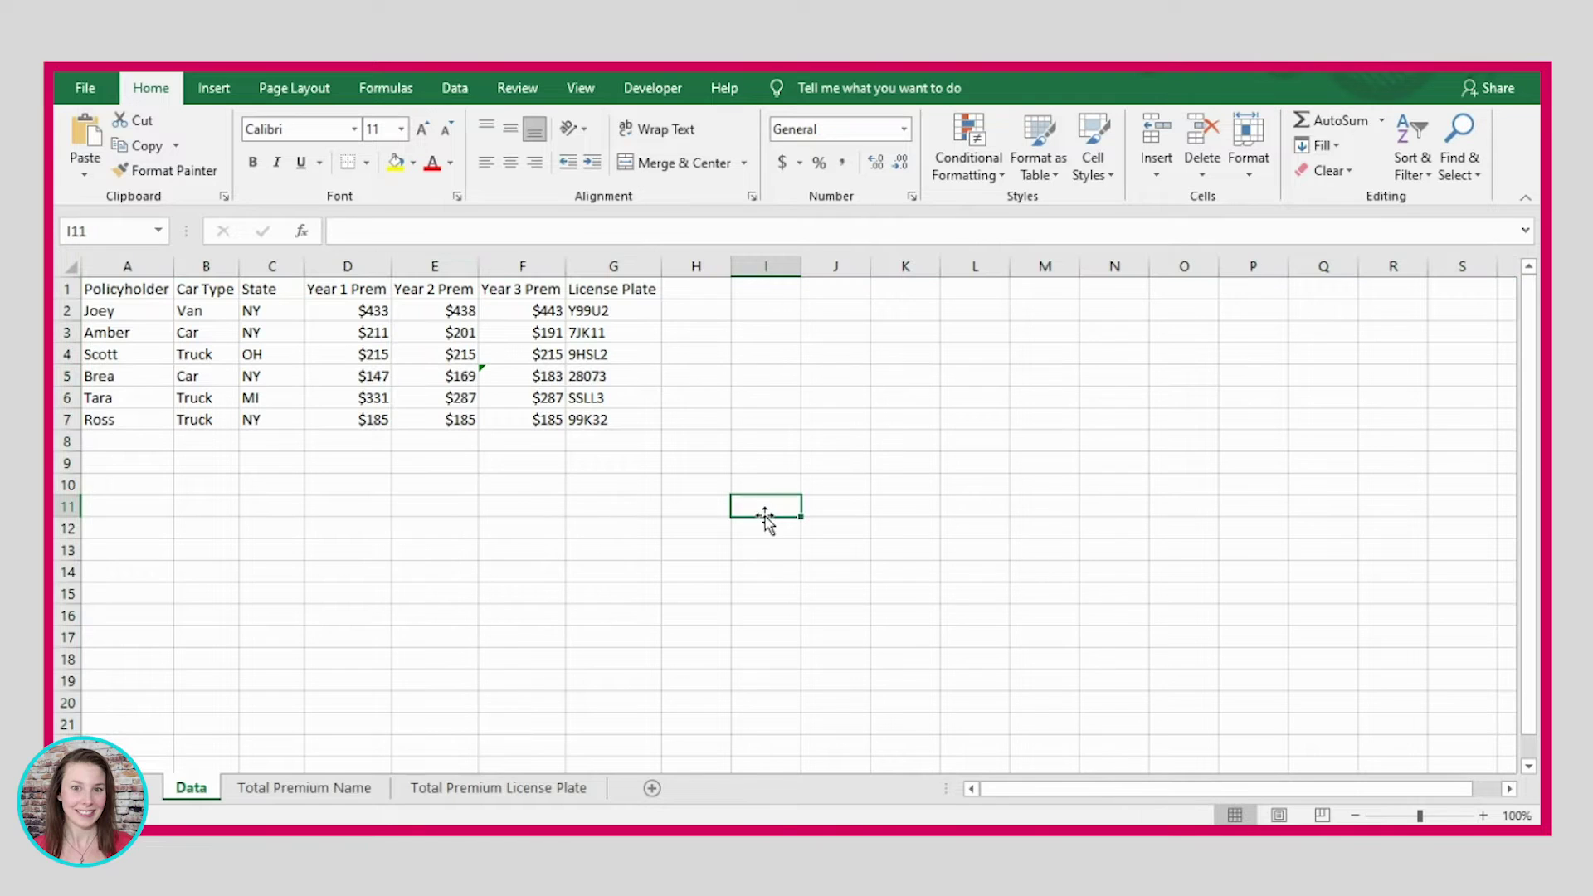
type("=")
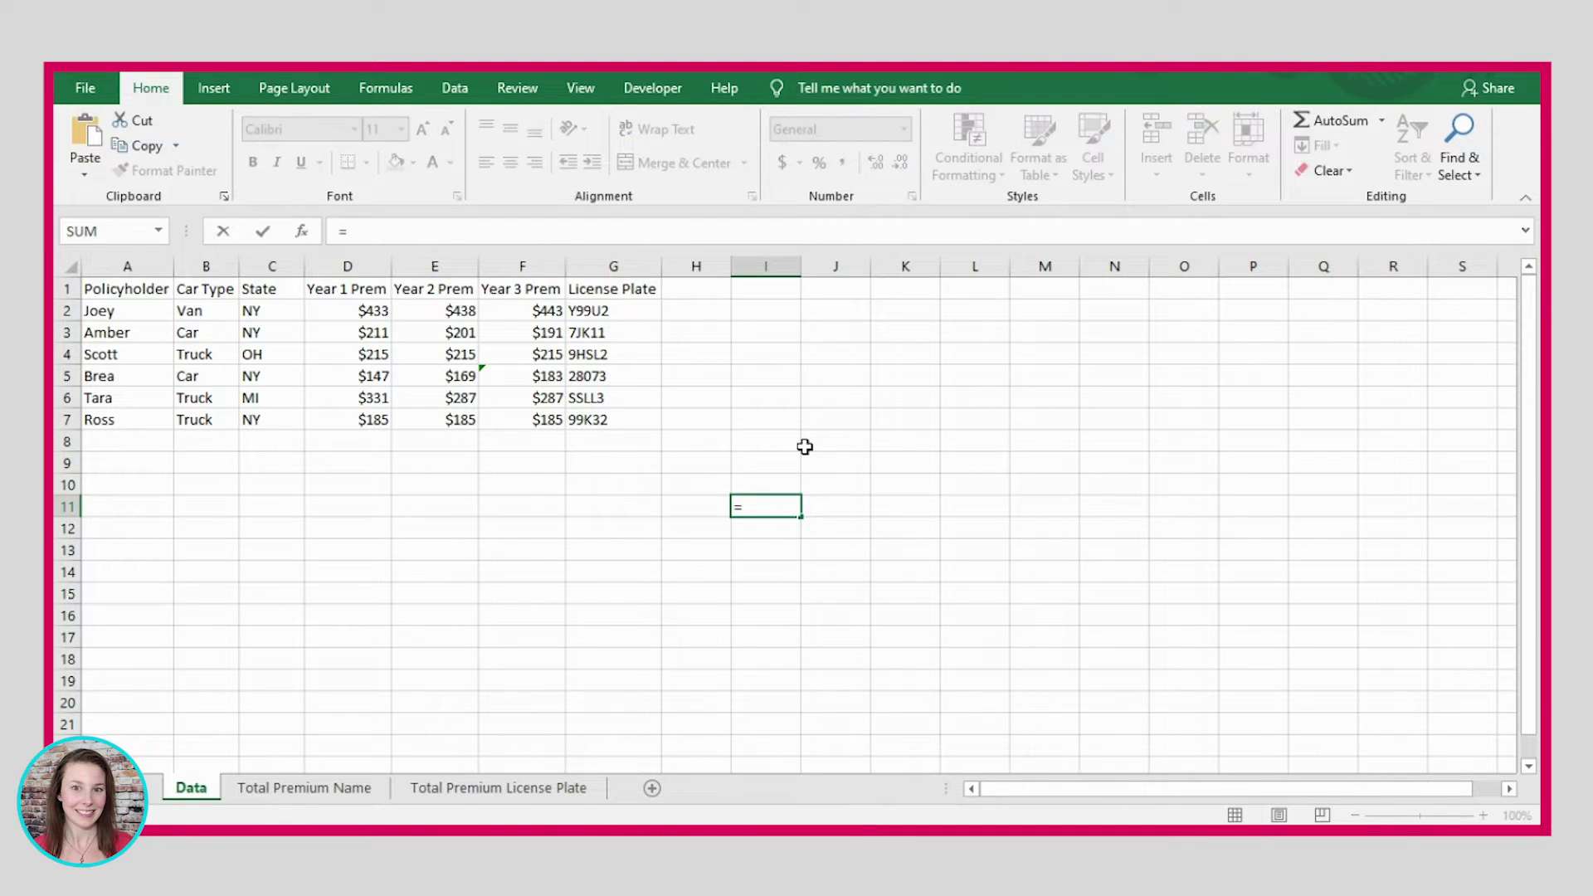
type("vlookup(")
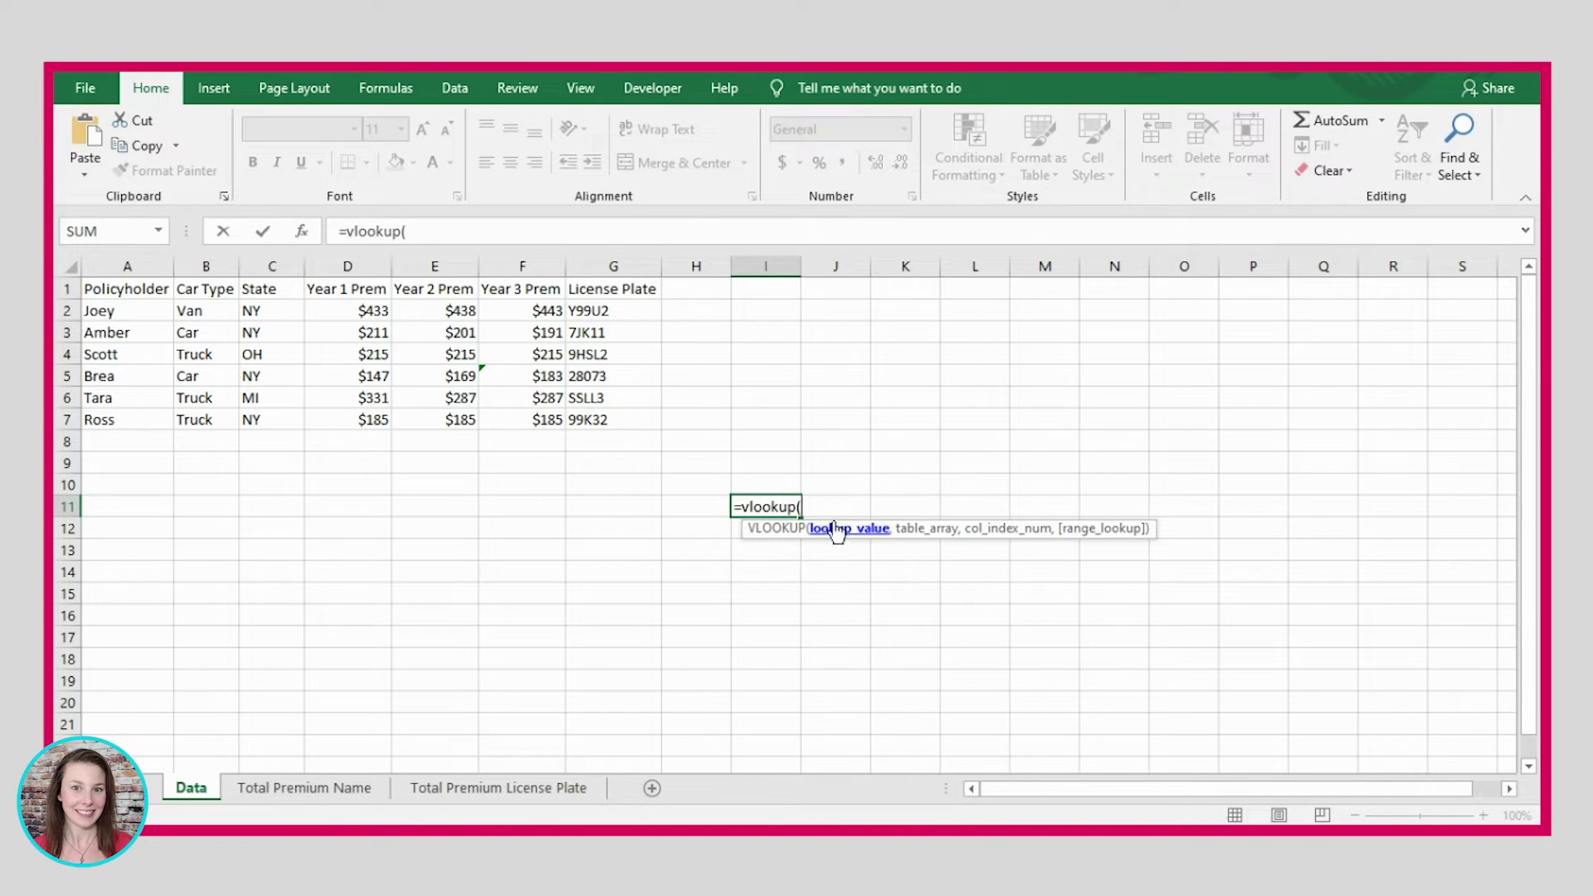
type("\"Brea\",")
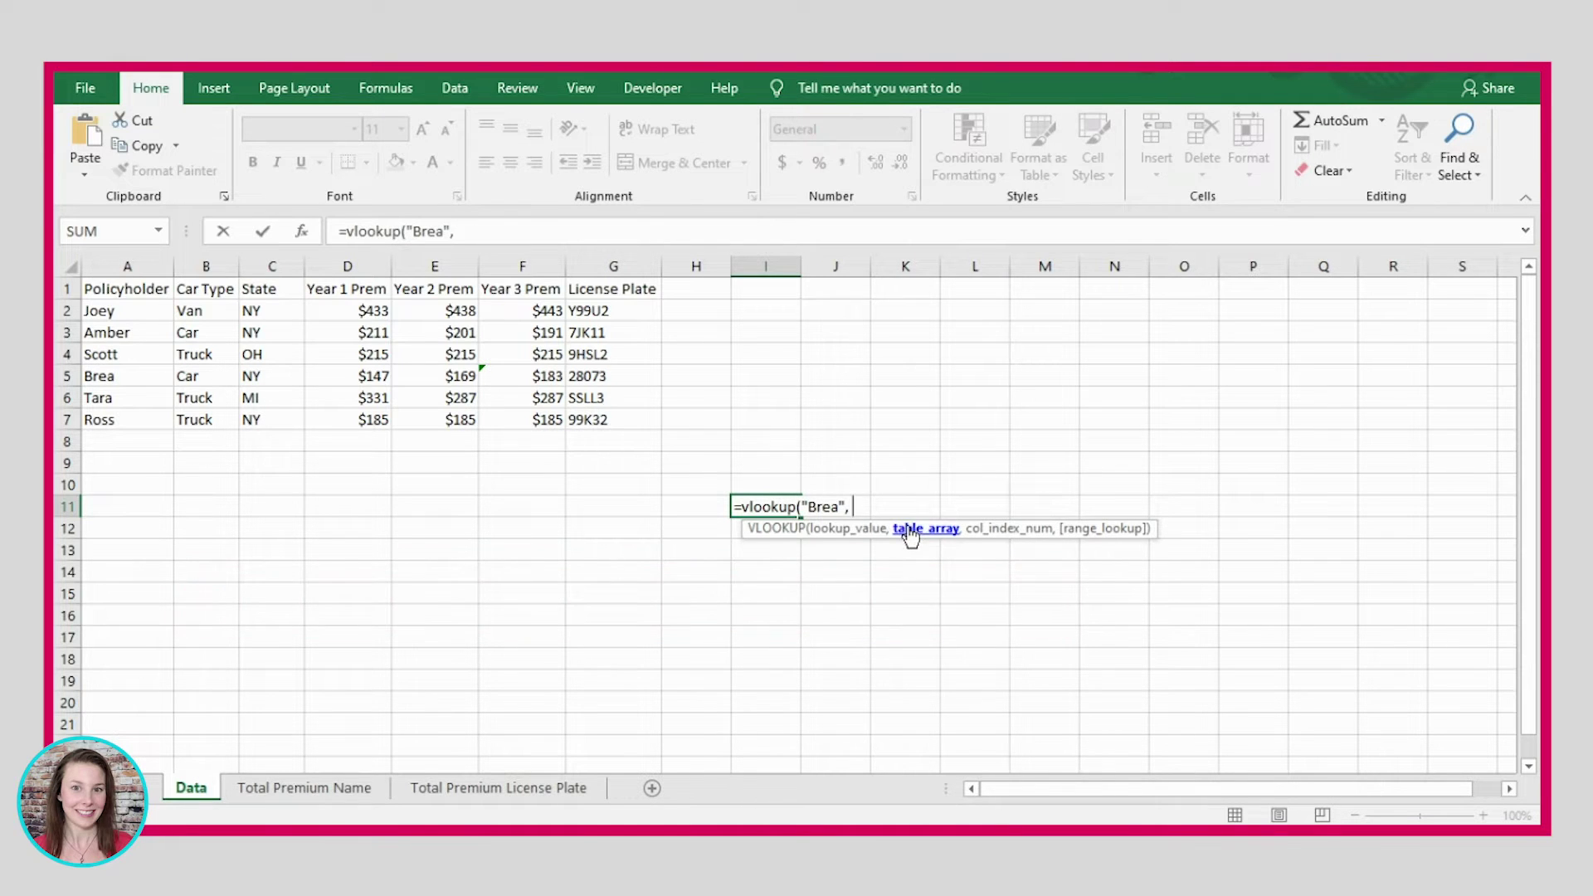
left_click_drag(97, 288, 661, 419)
type(",")
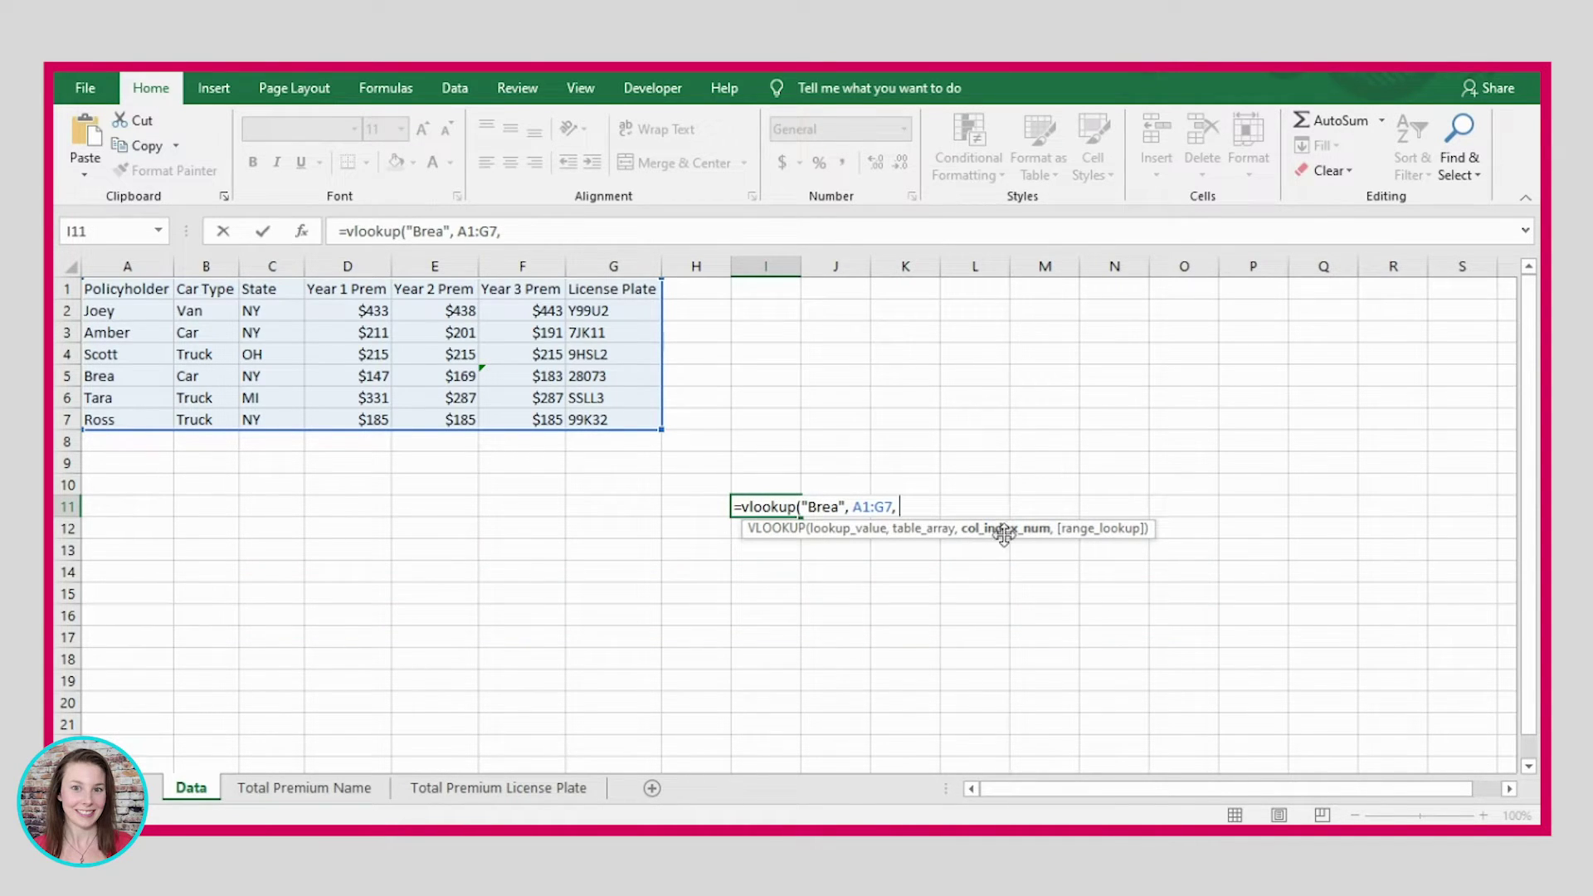
left_click(126, 266)
type(", FALSE")
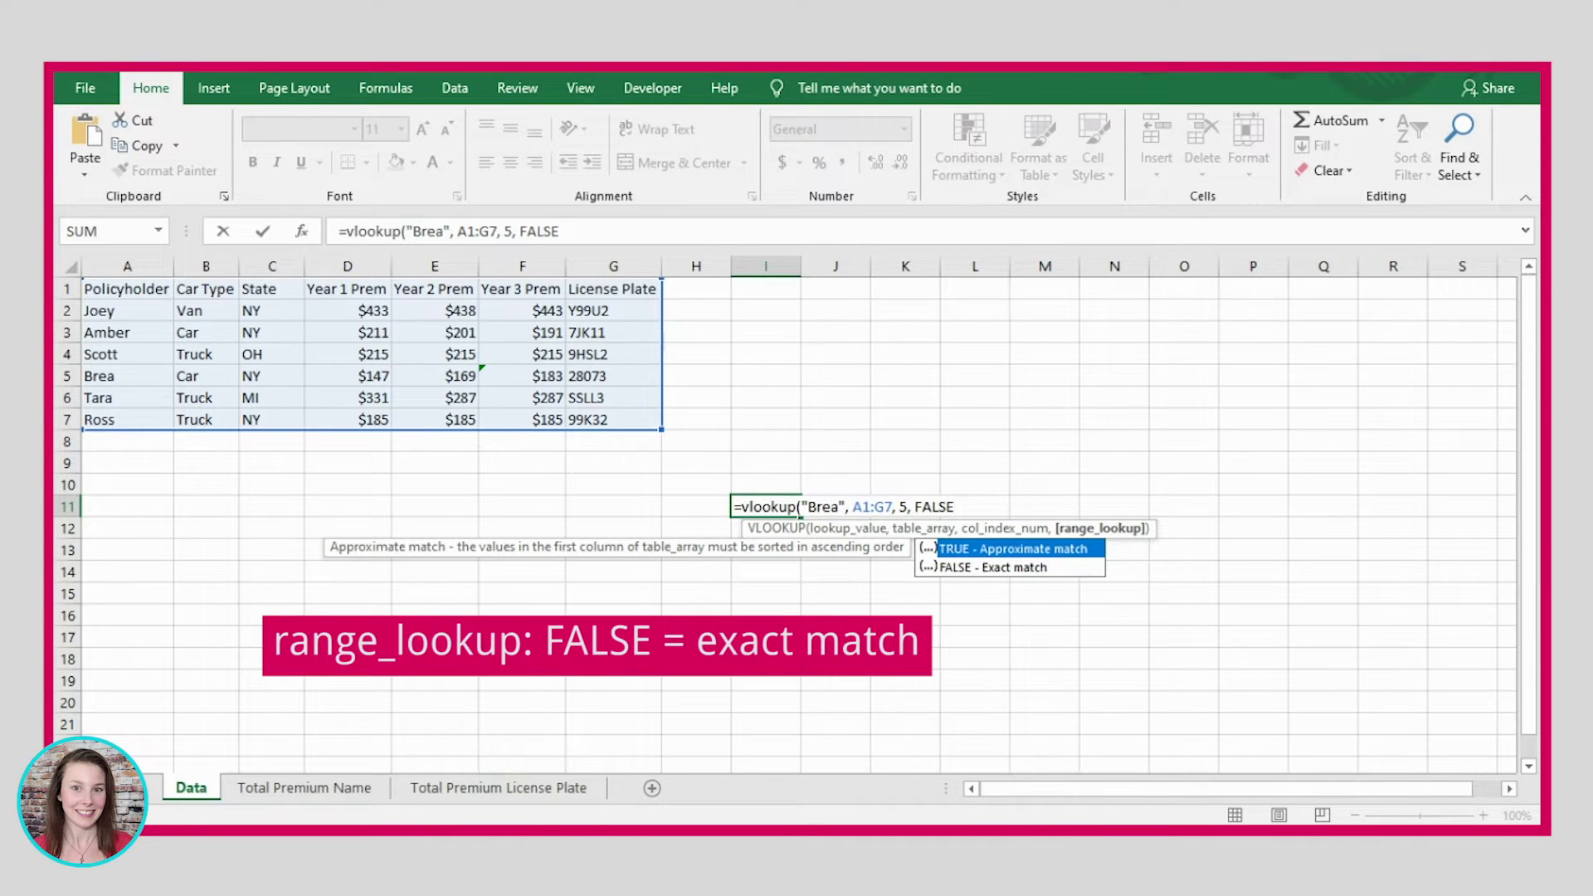
type(")")
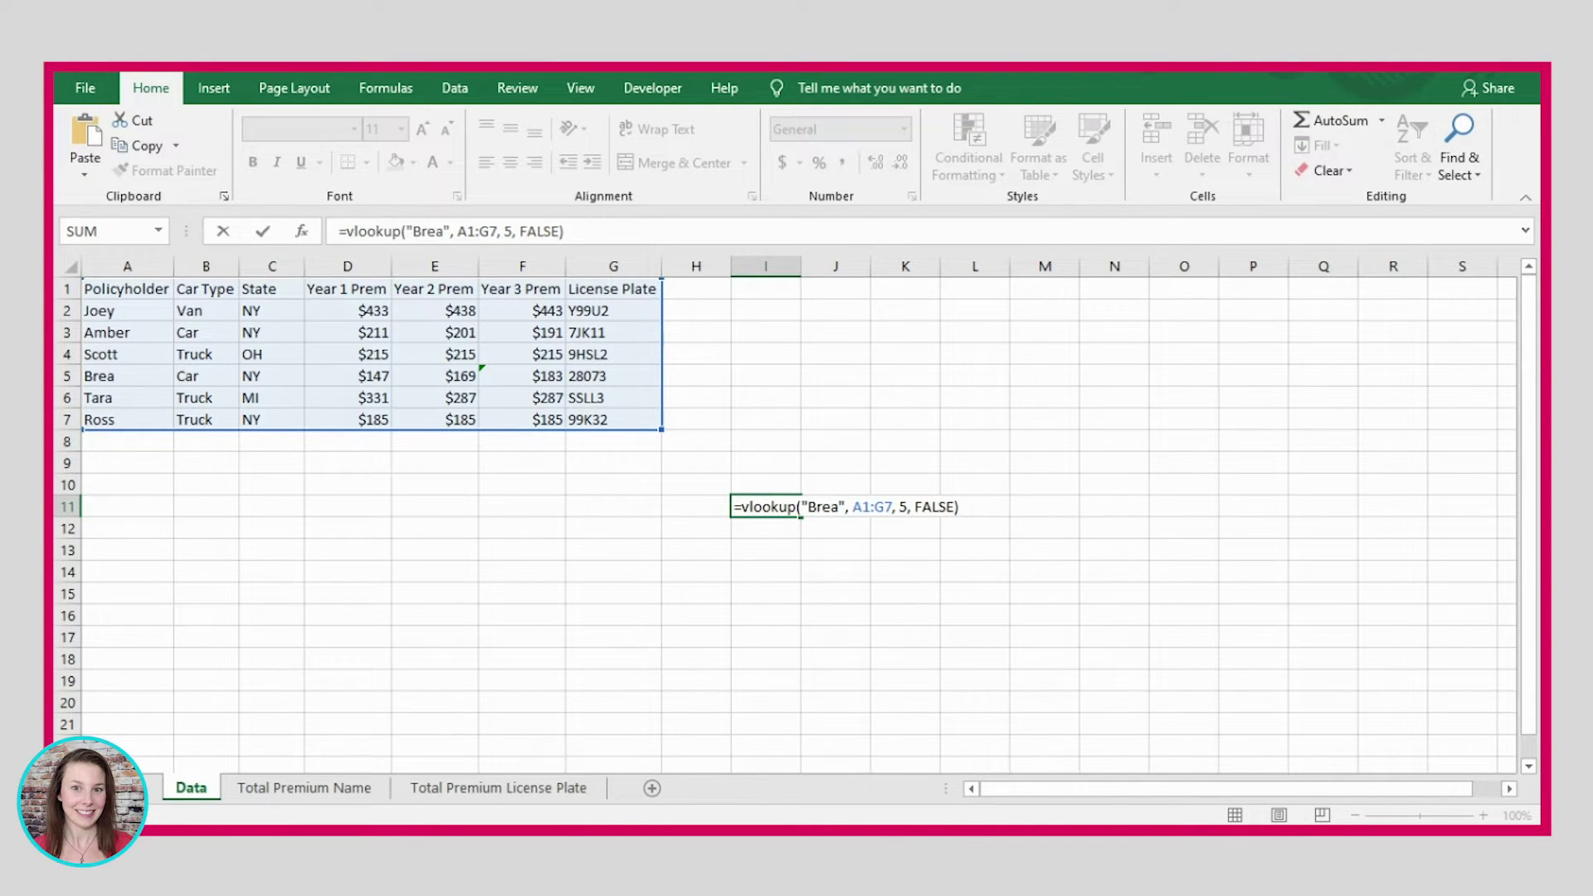
key("Return")
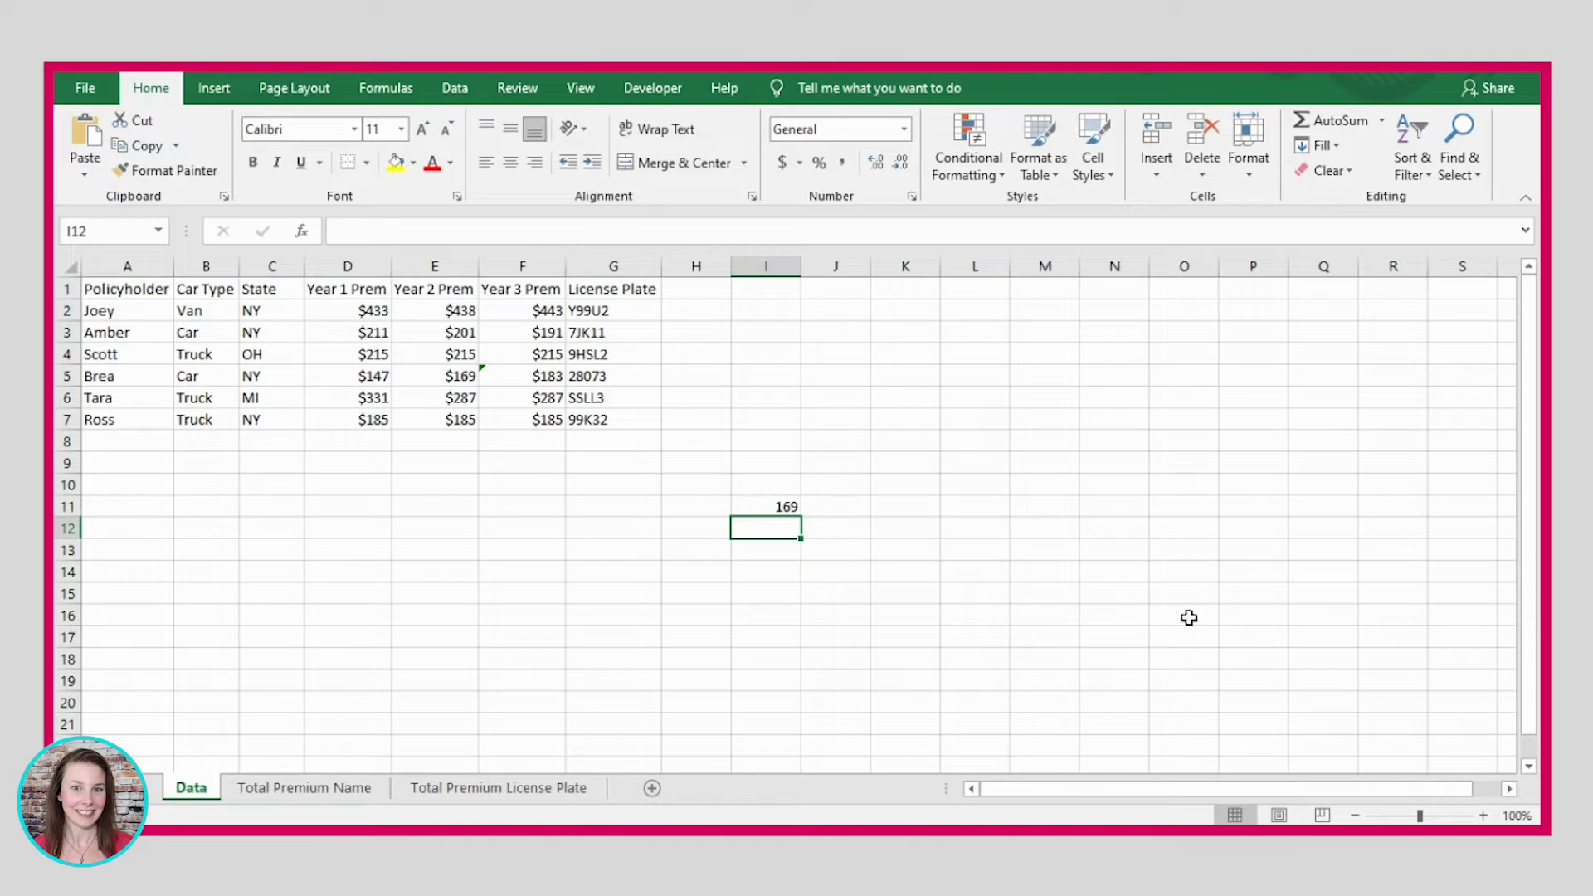
left_click(776, 508)
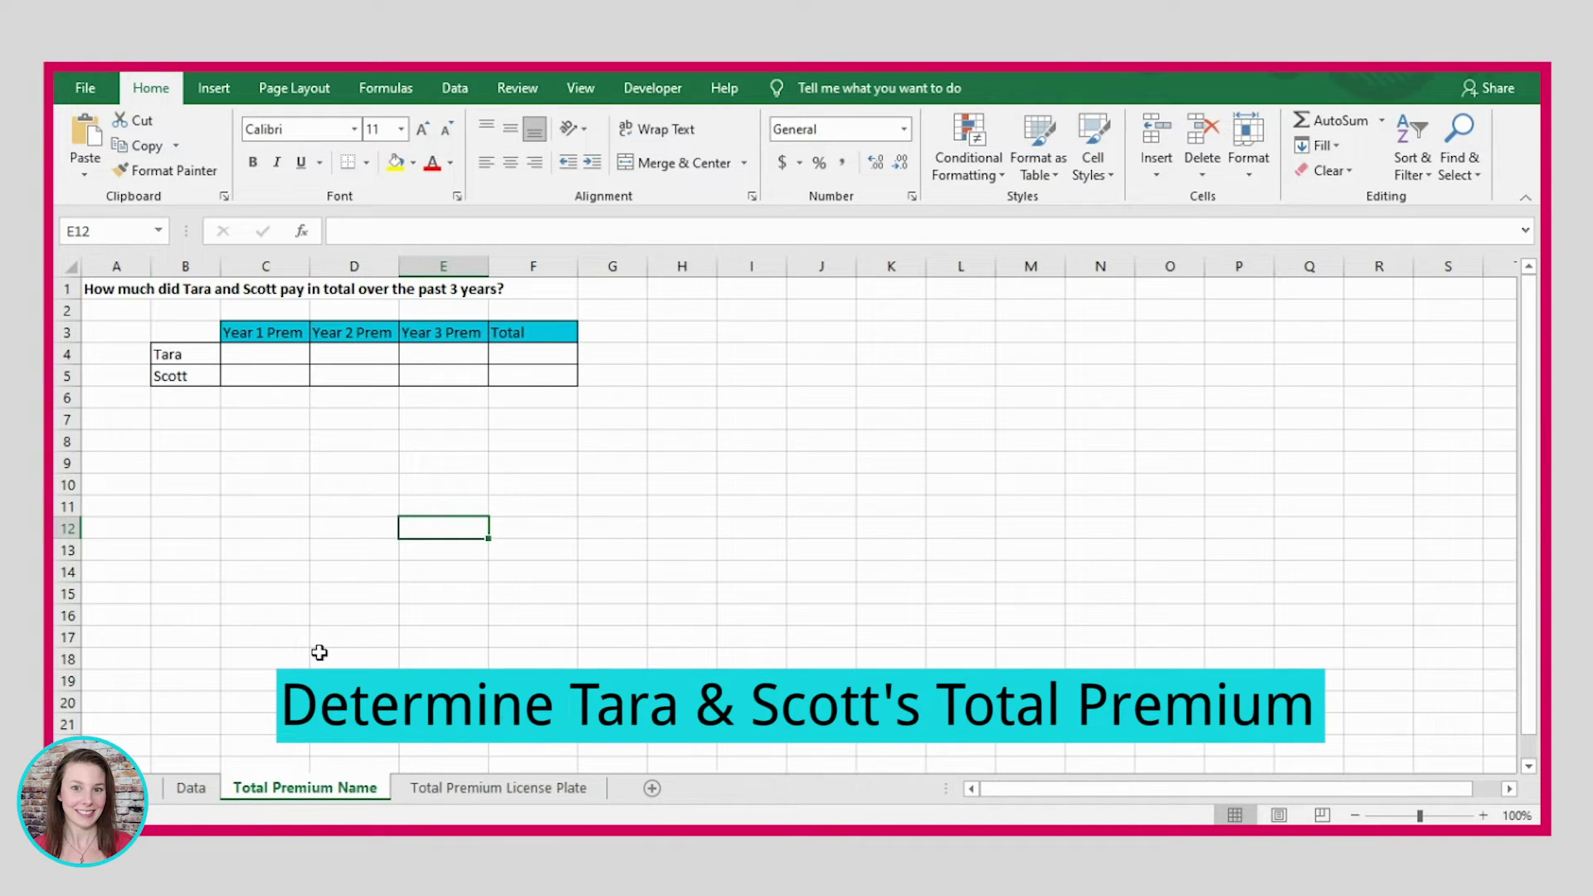
In C4 of Total Premium Name, enter a VLOOKUP of that row's policyholder name as text in Data!A:G, with column index 4 and FALSE.
left_click(250, 354)
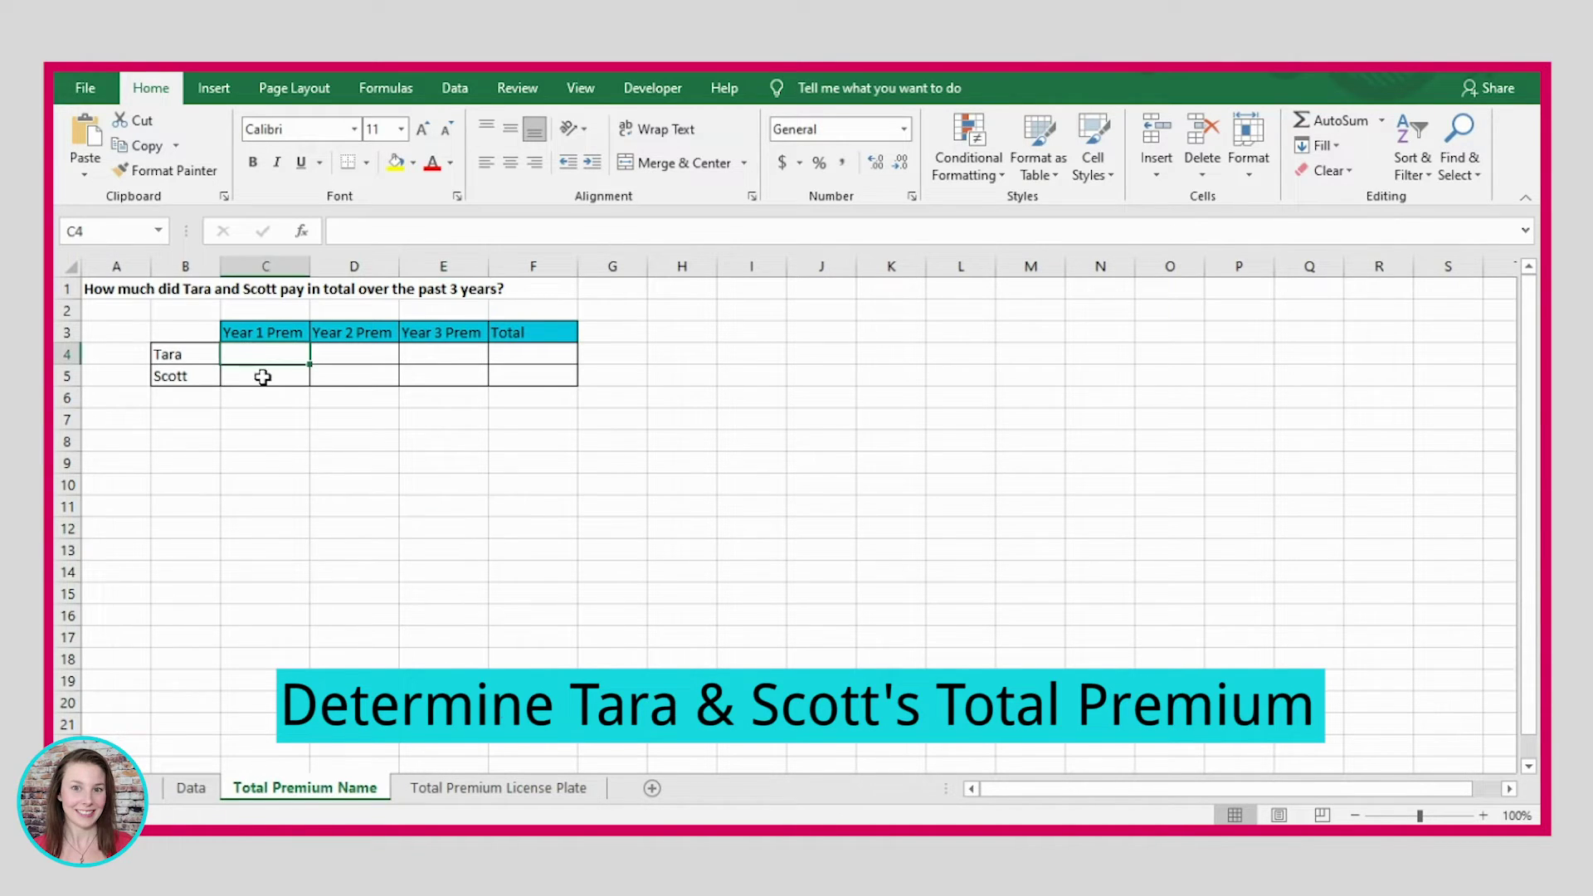
type("=")
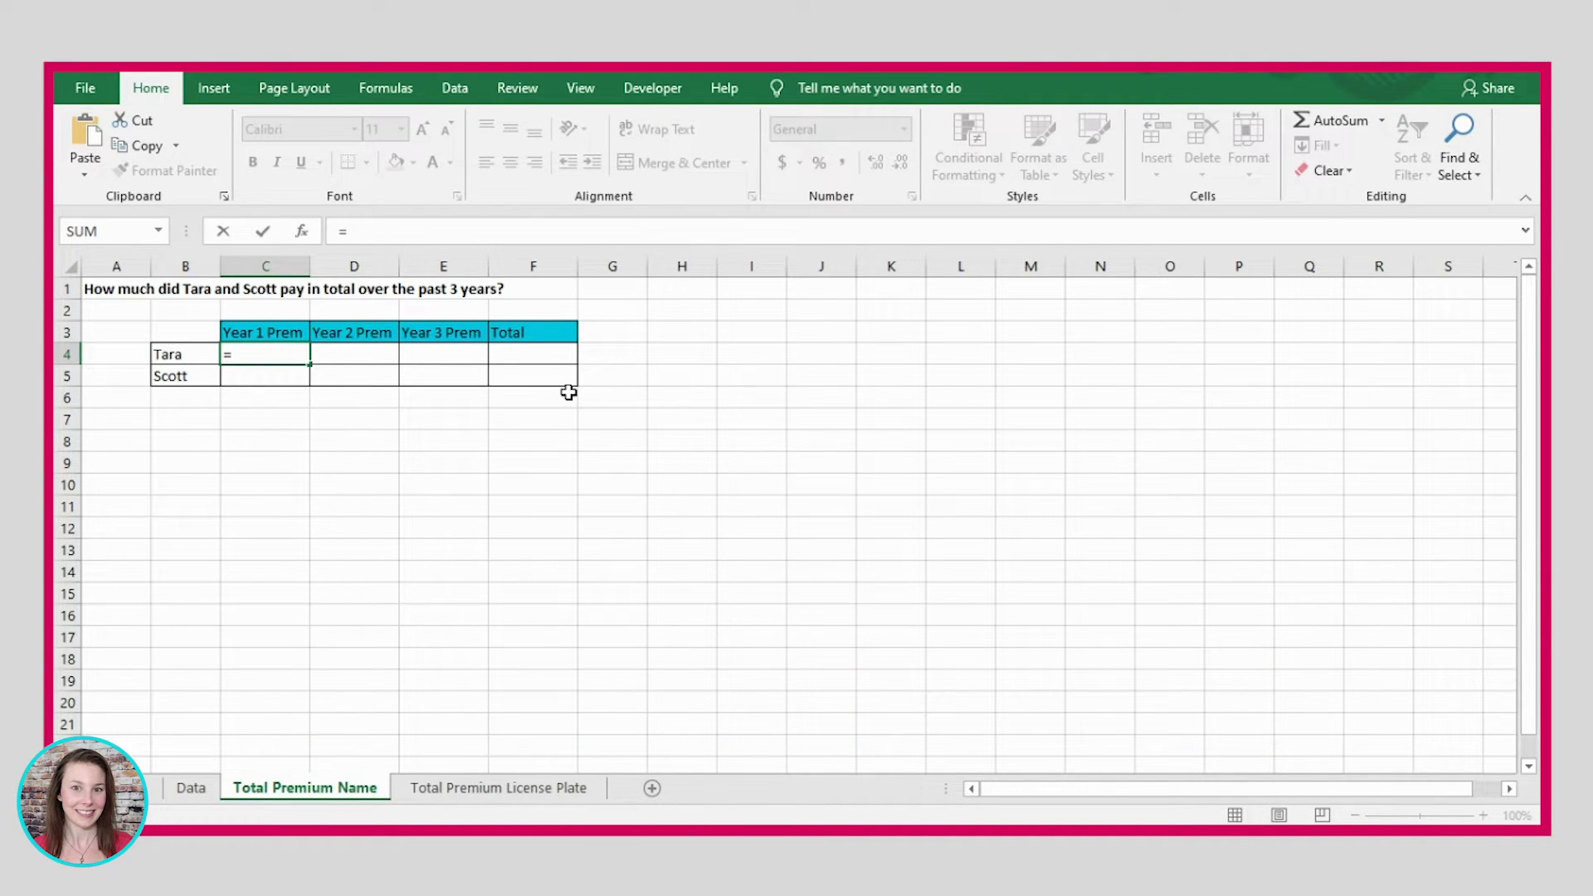
type("vlook")
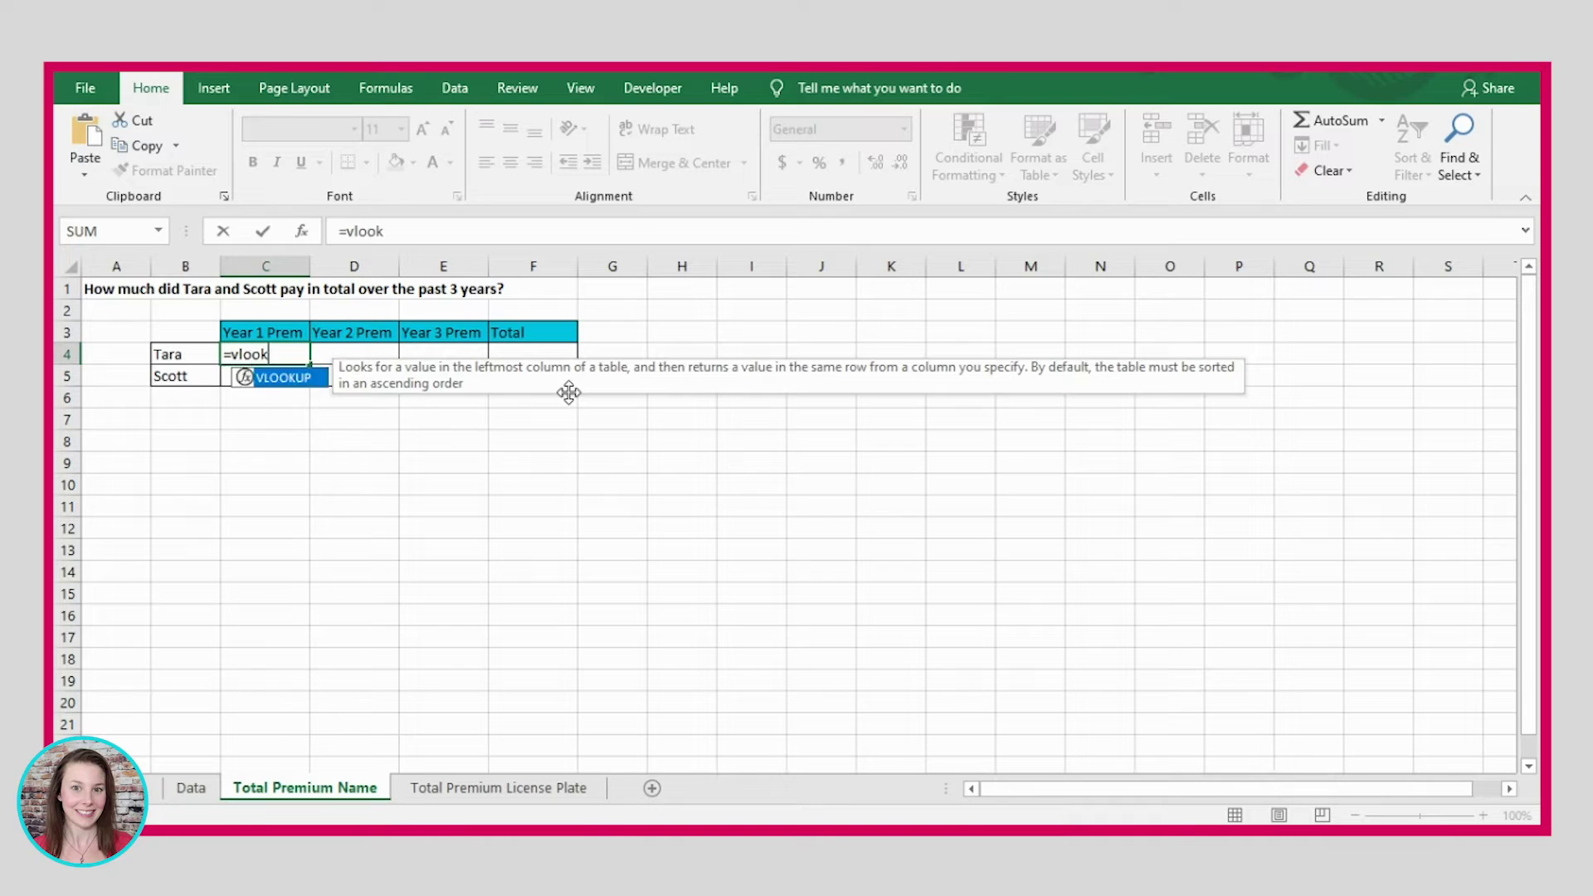
type("up(\"Tara\",")
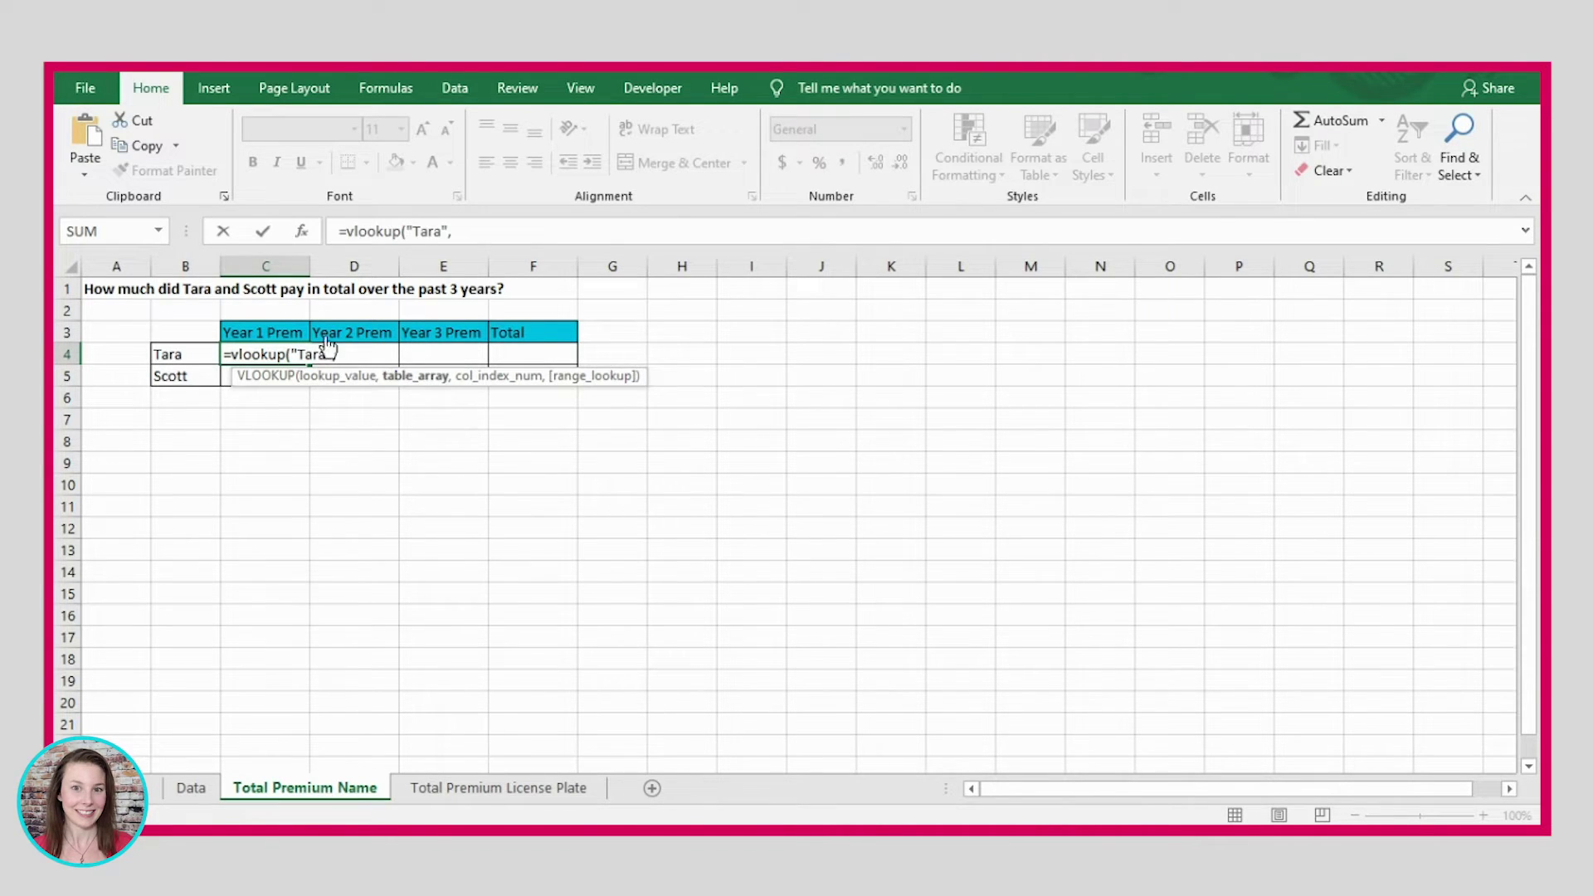
left_click(191, 788)
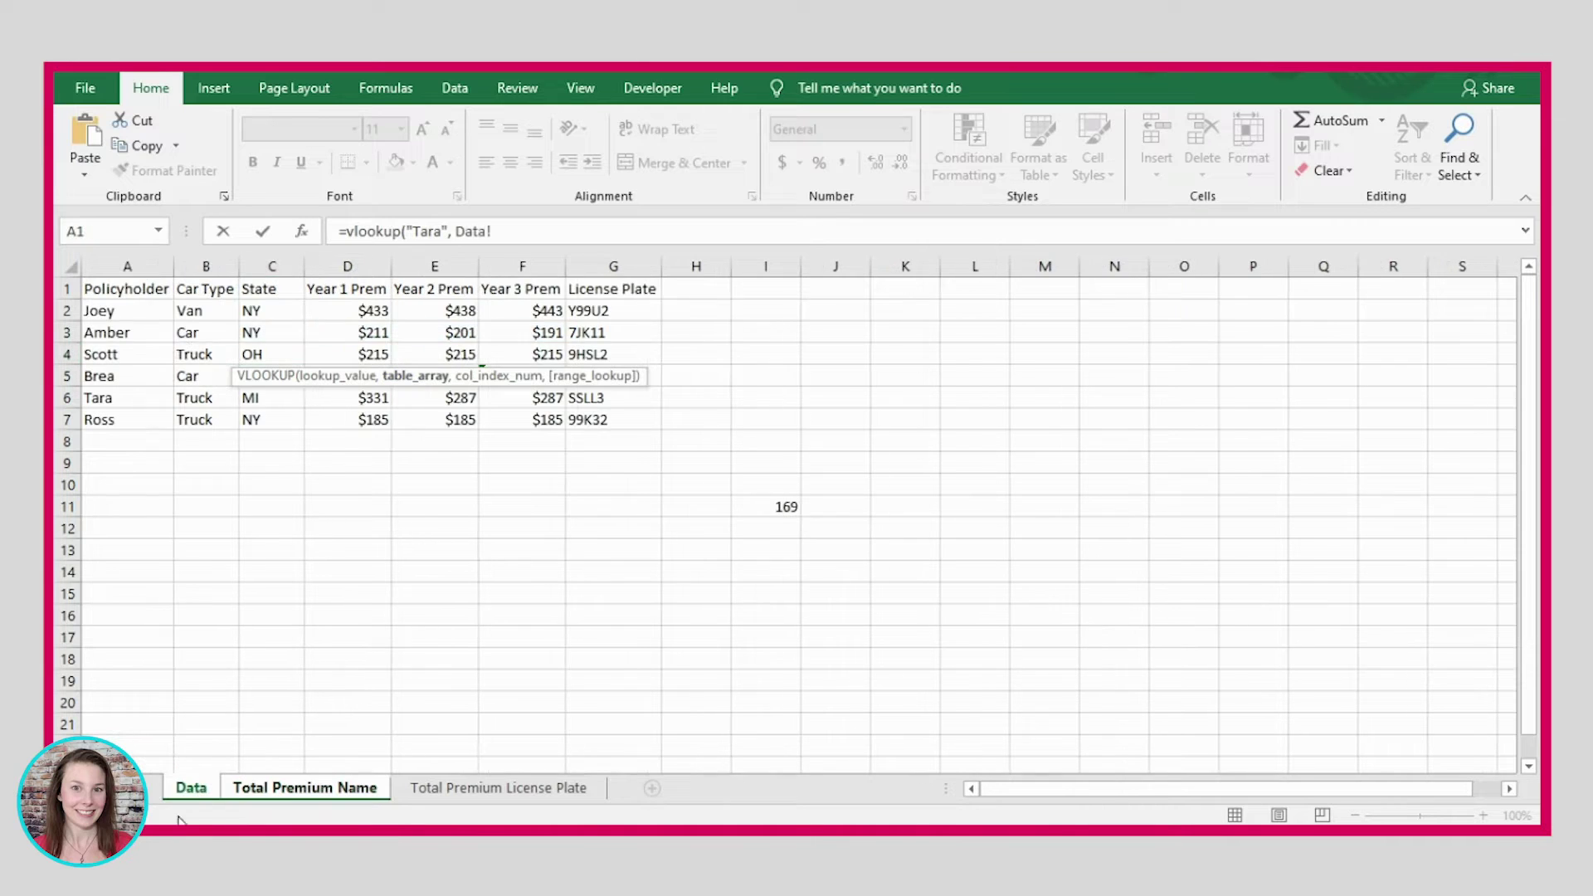
left_click_drag(106, 286, 596, 410)
left_click_drag(154, 265, 625, 266)
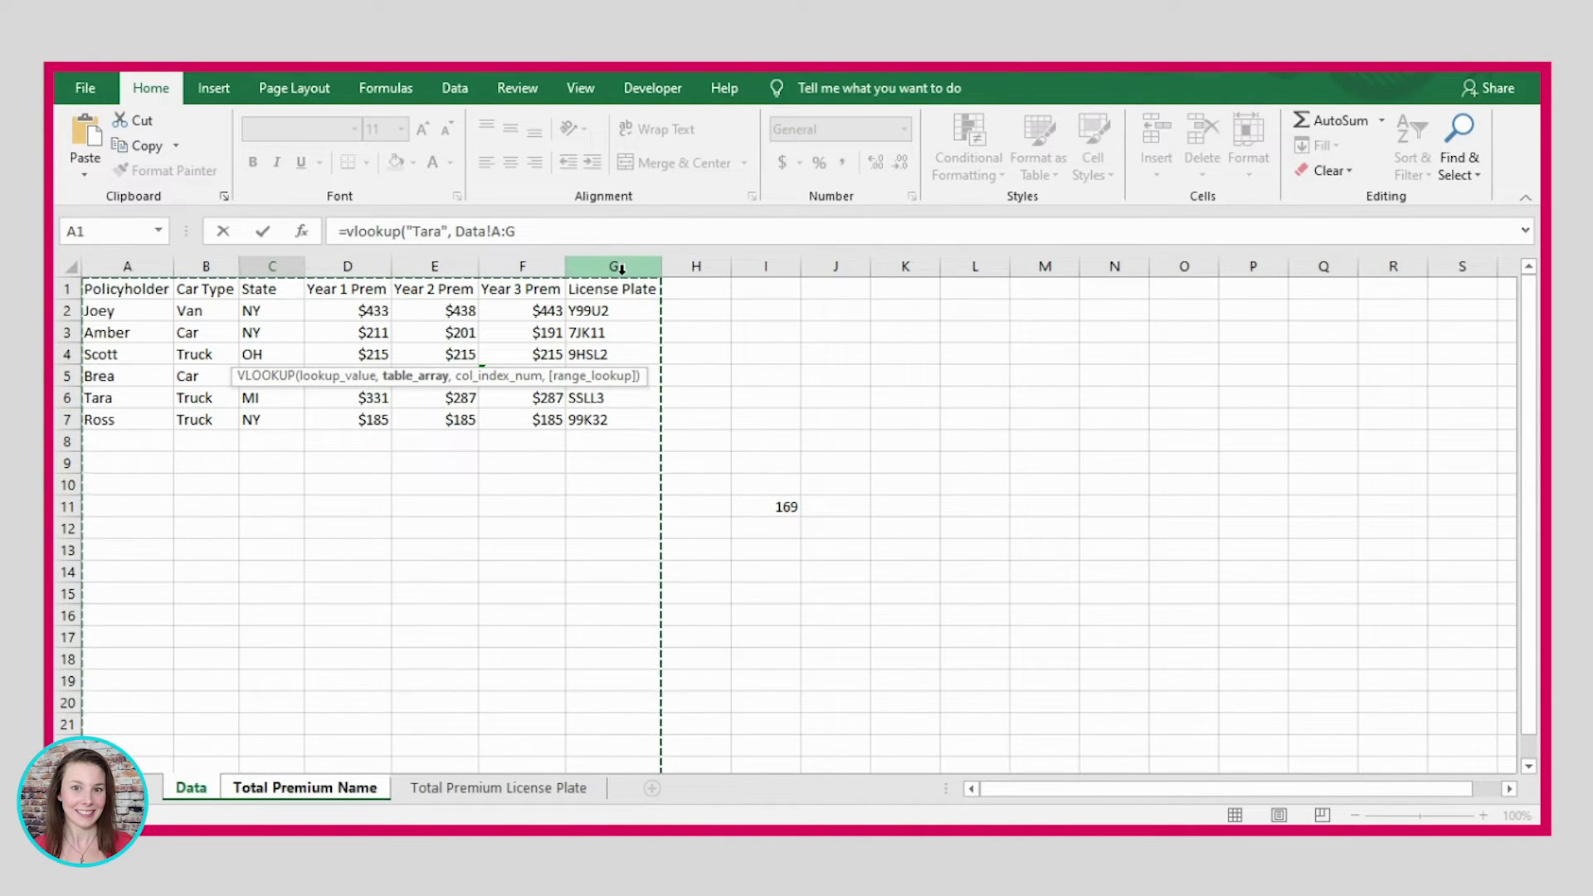
left_click(591, 226)
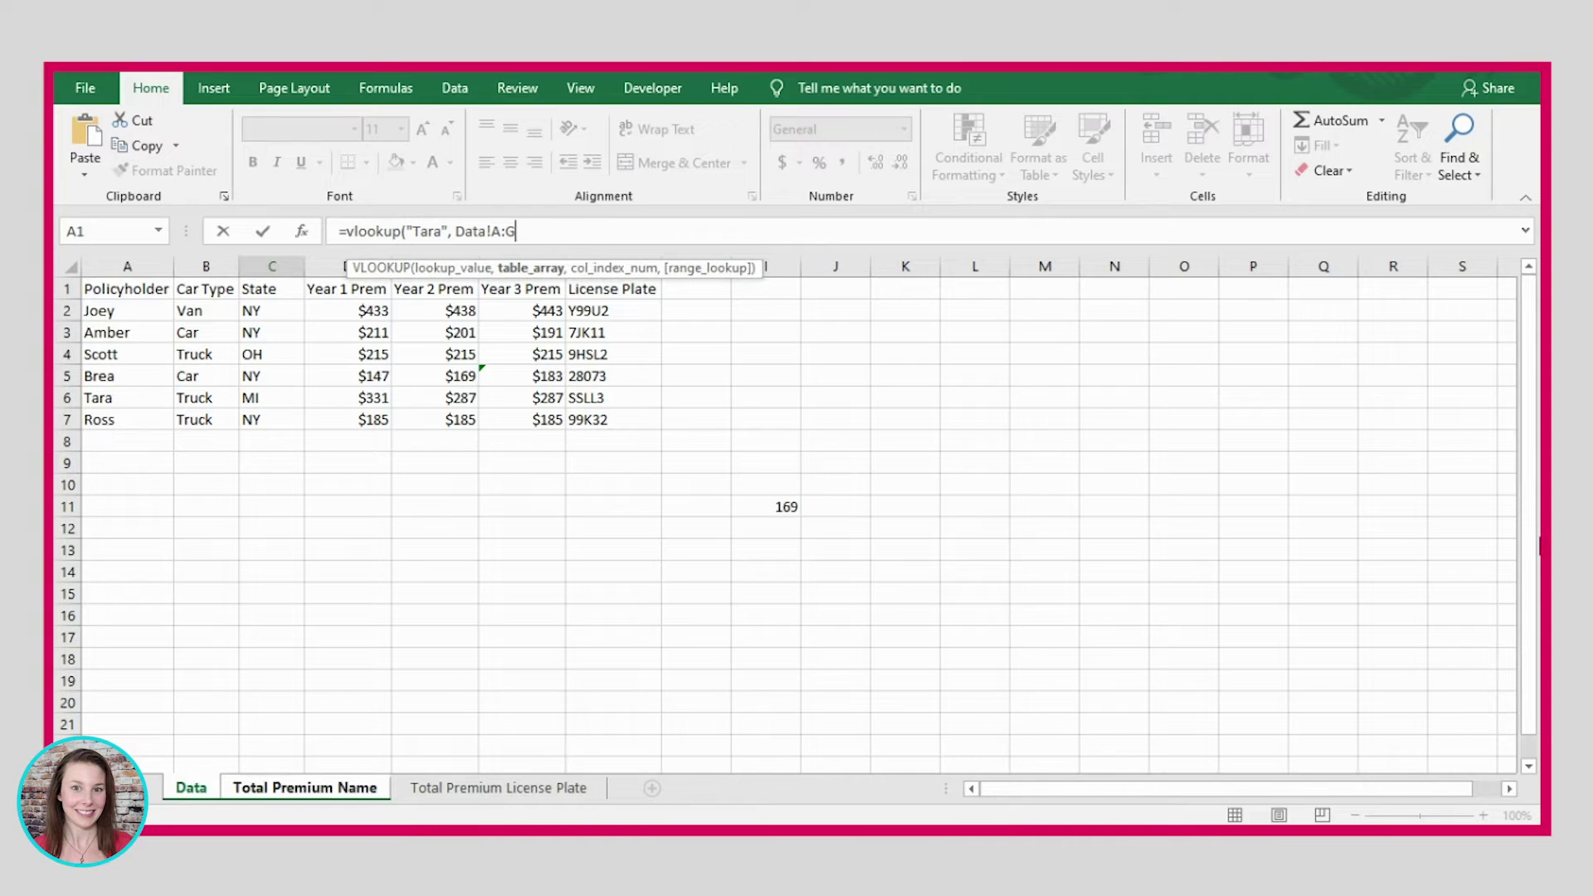
type(",")
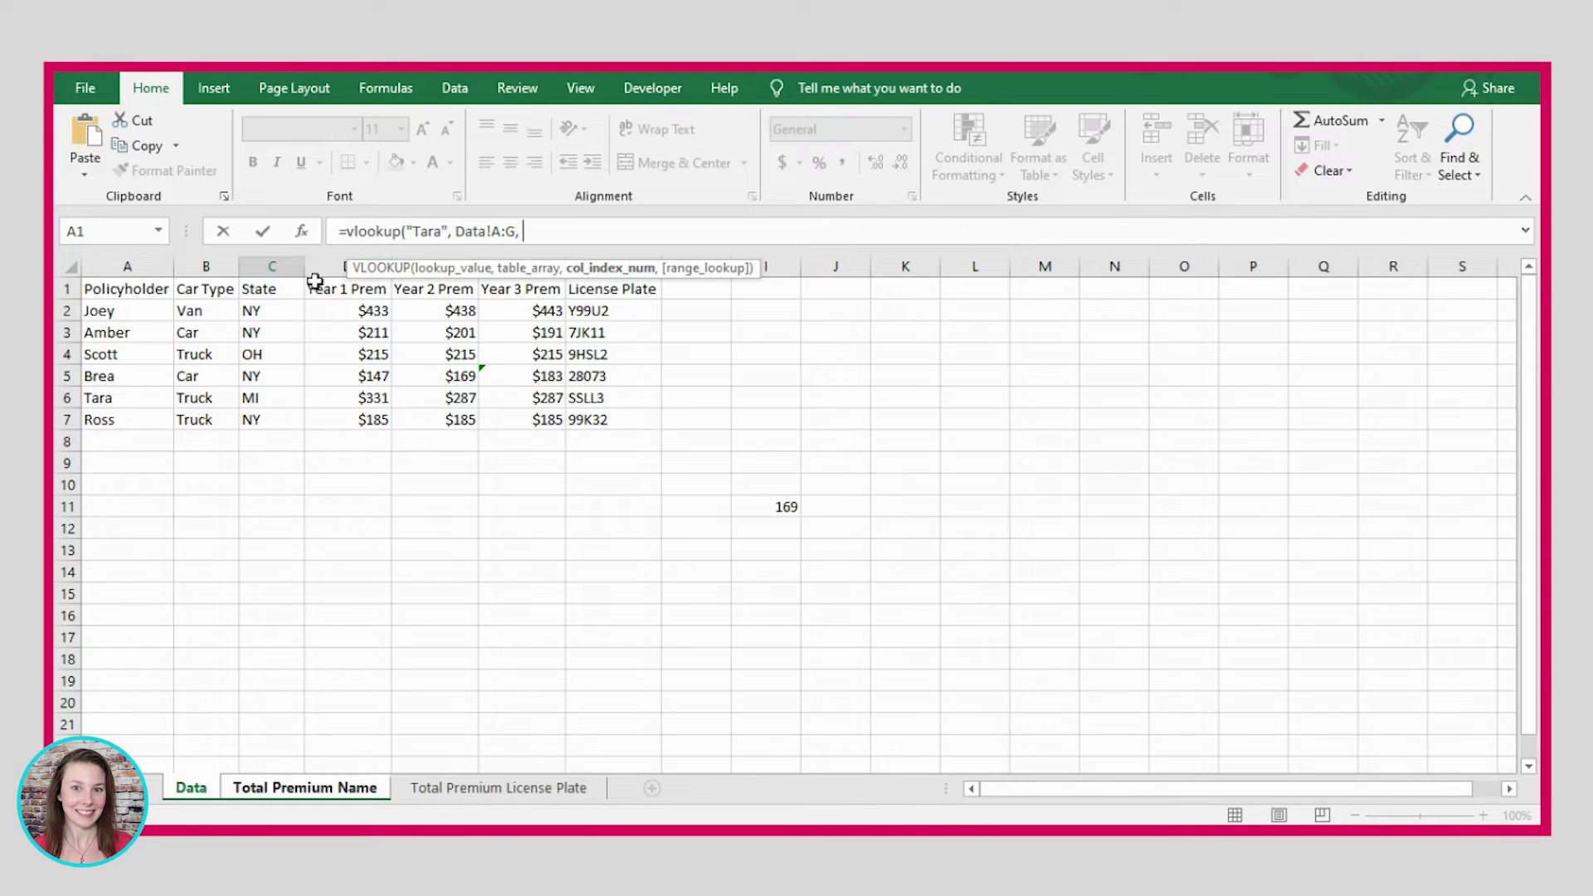
type("4, FA")
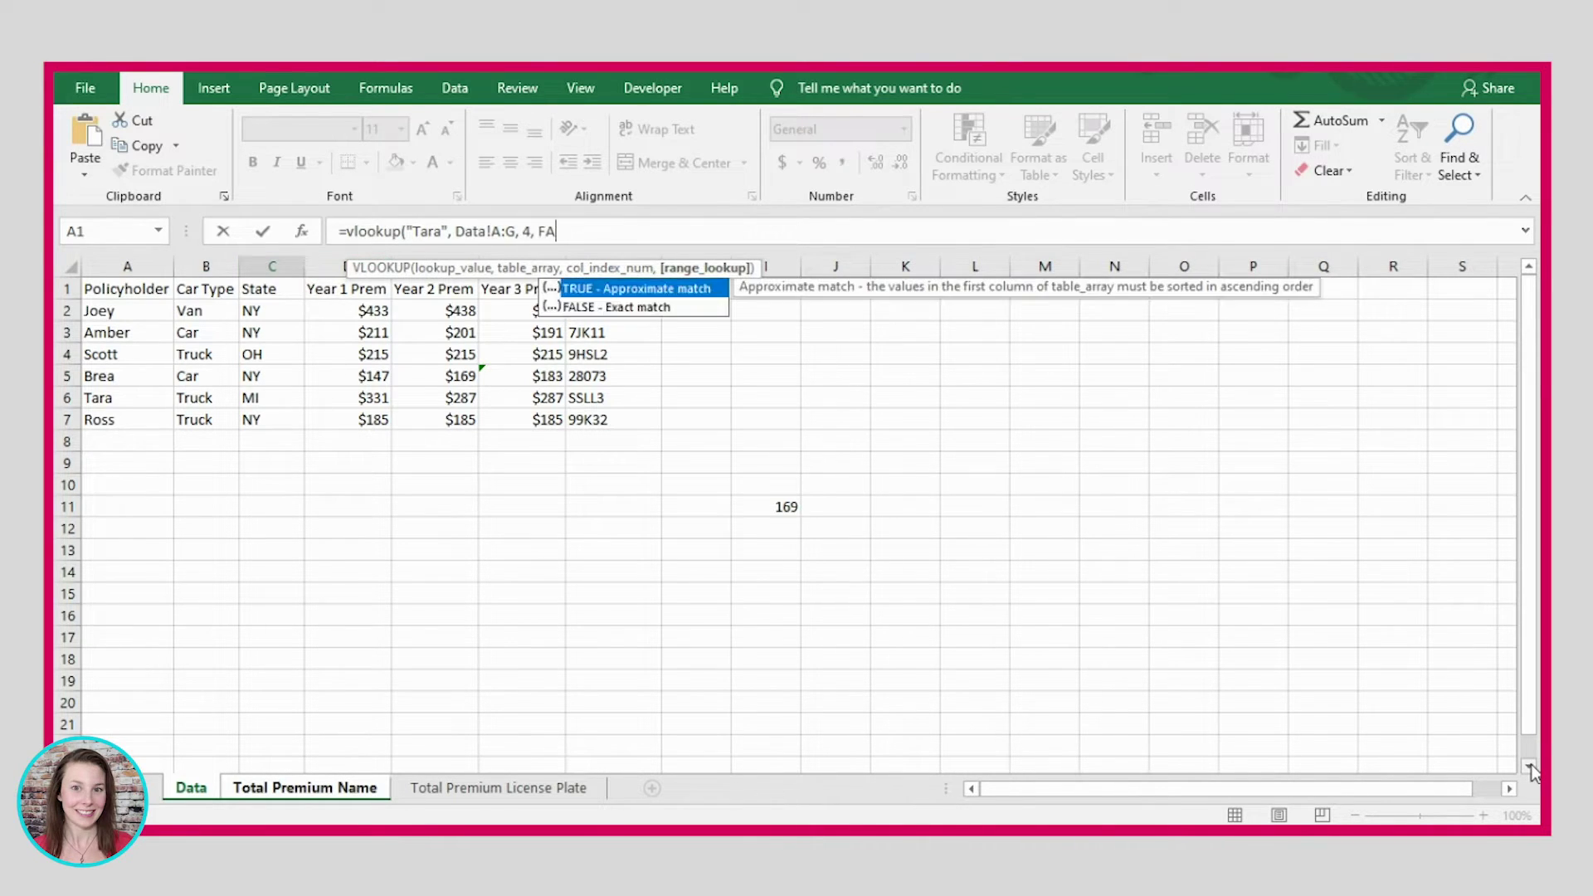
type("LSE)")
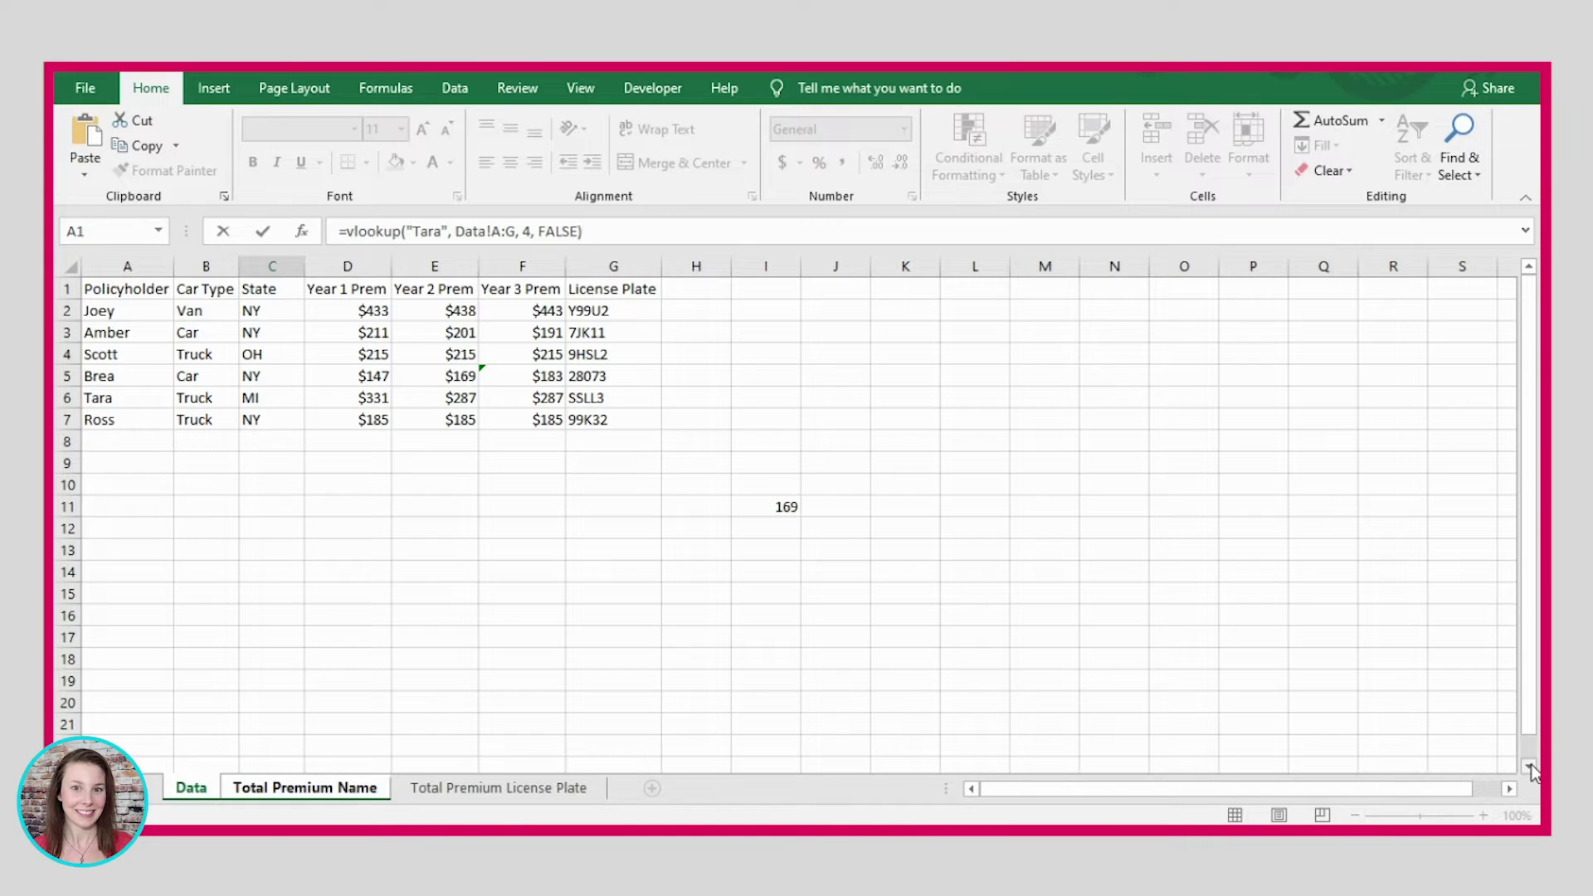
key("Return")
left_click(280, 351)
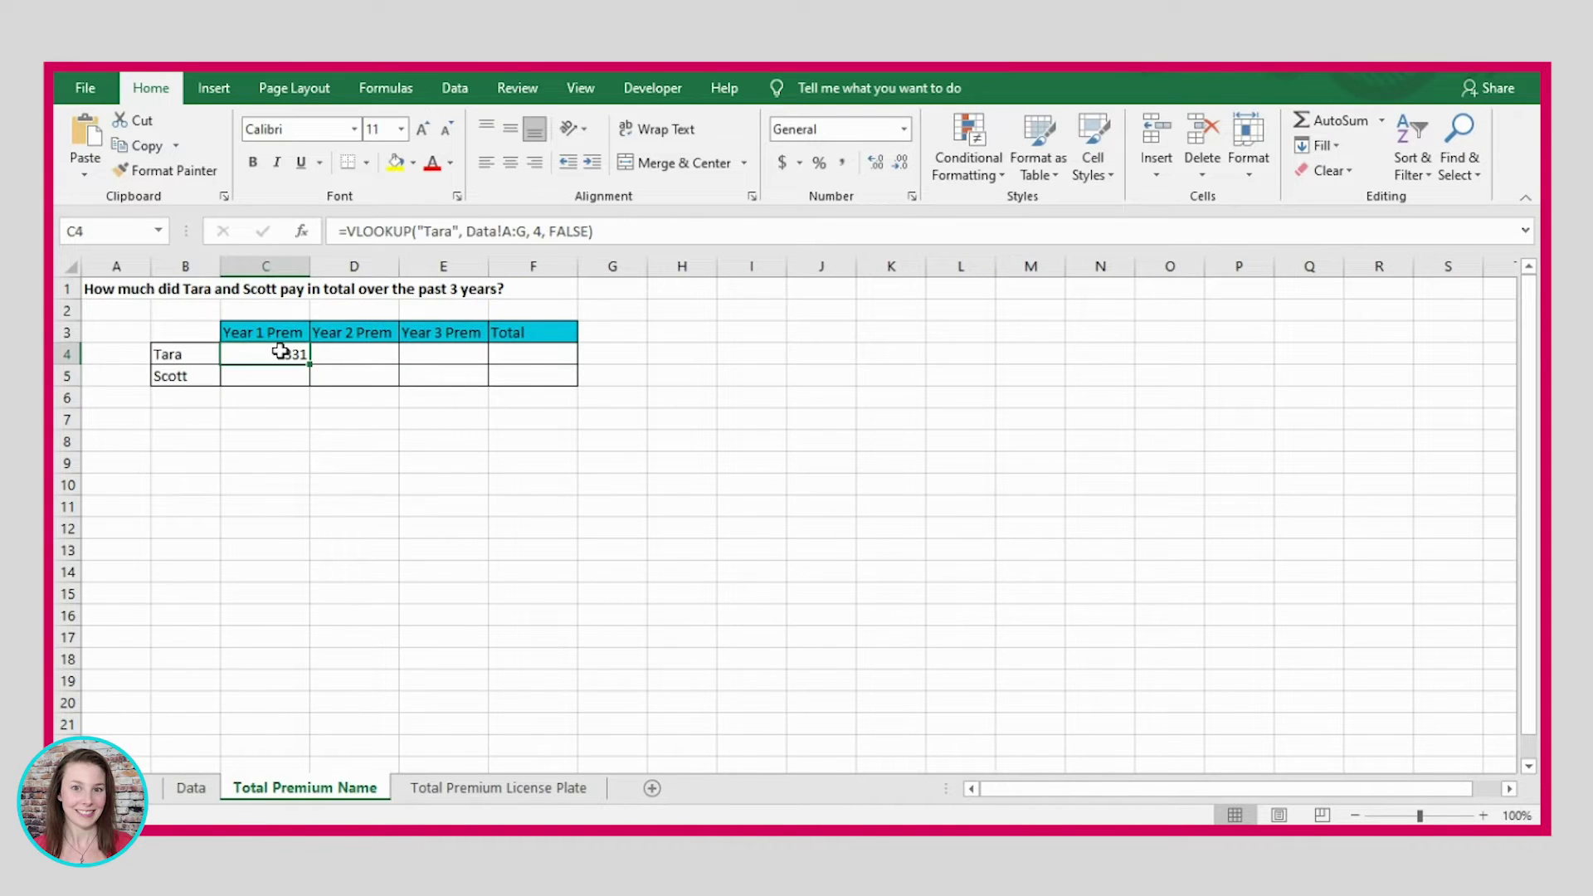
Check the Year 1 lookup on the Data sheet by highlighting row 6 and column D, and select their intersection D6.
left_click(182, 787)
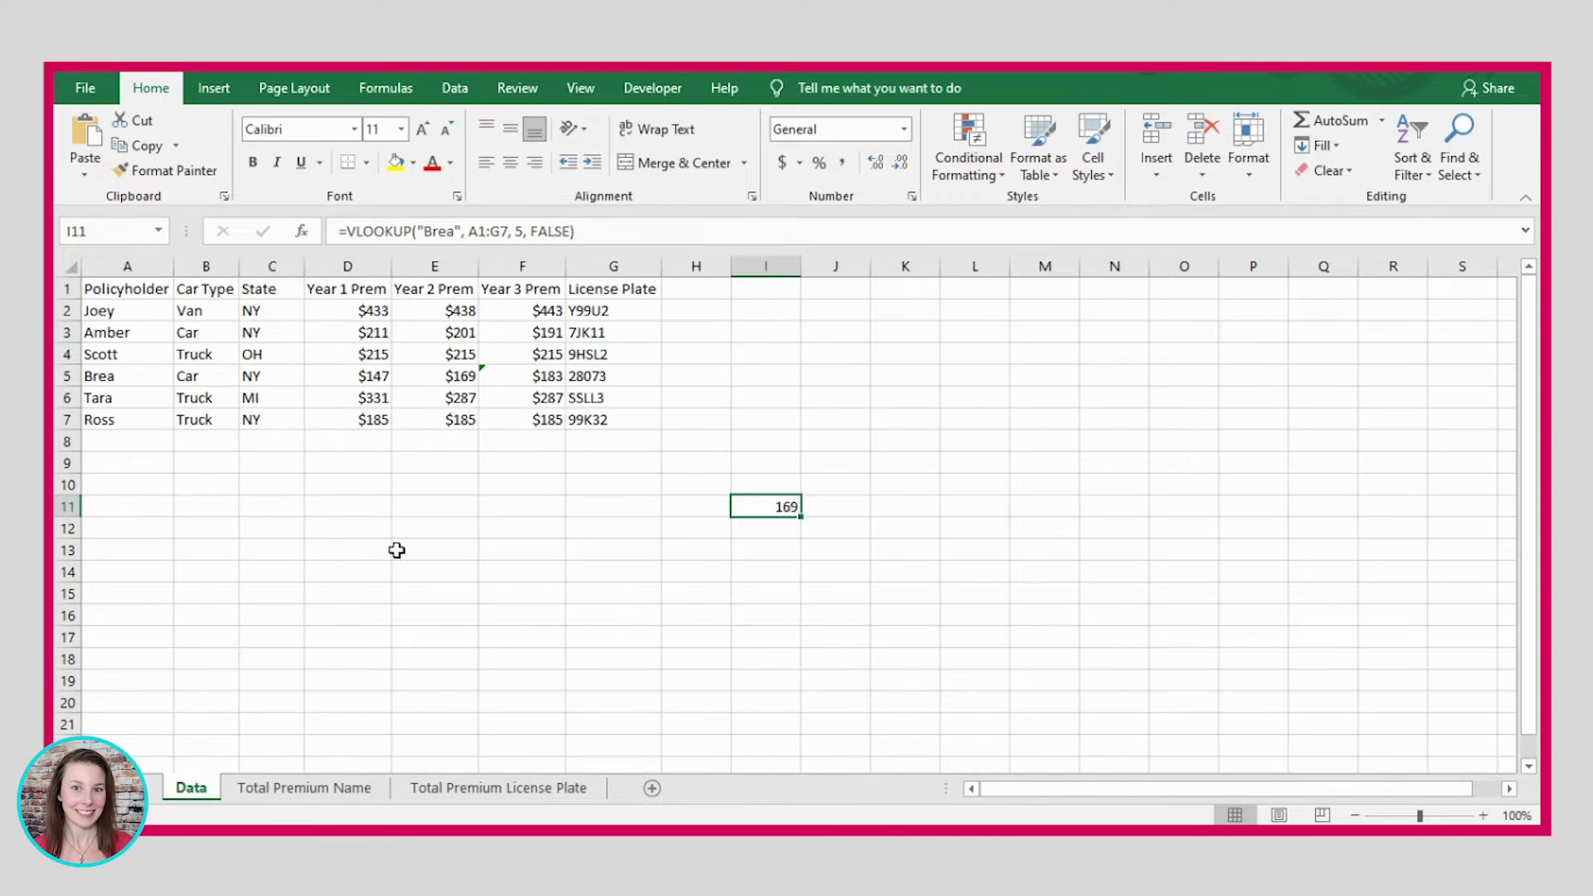
left_click(66, 398)
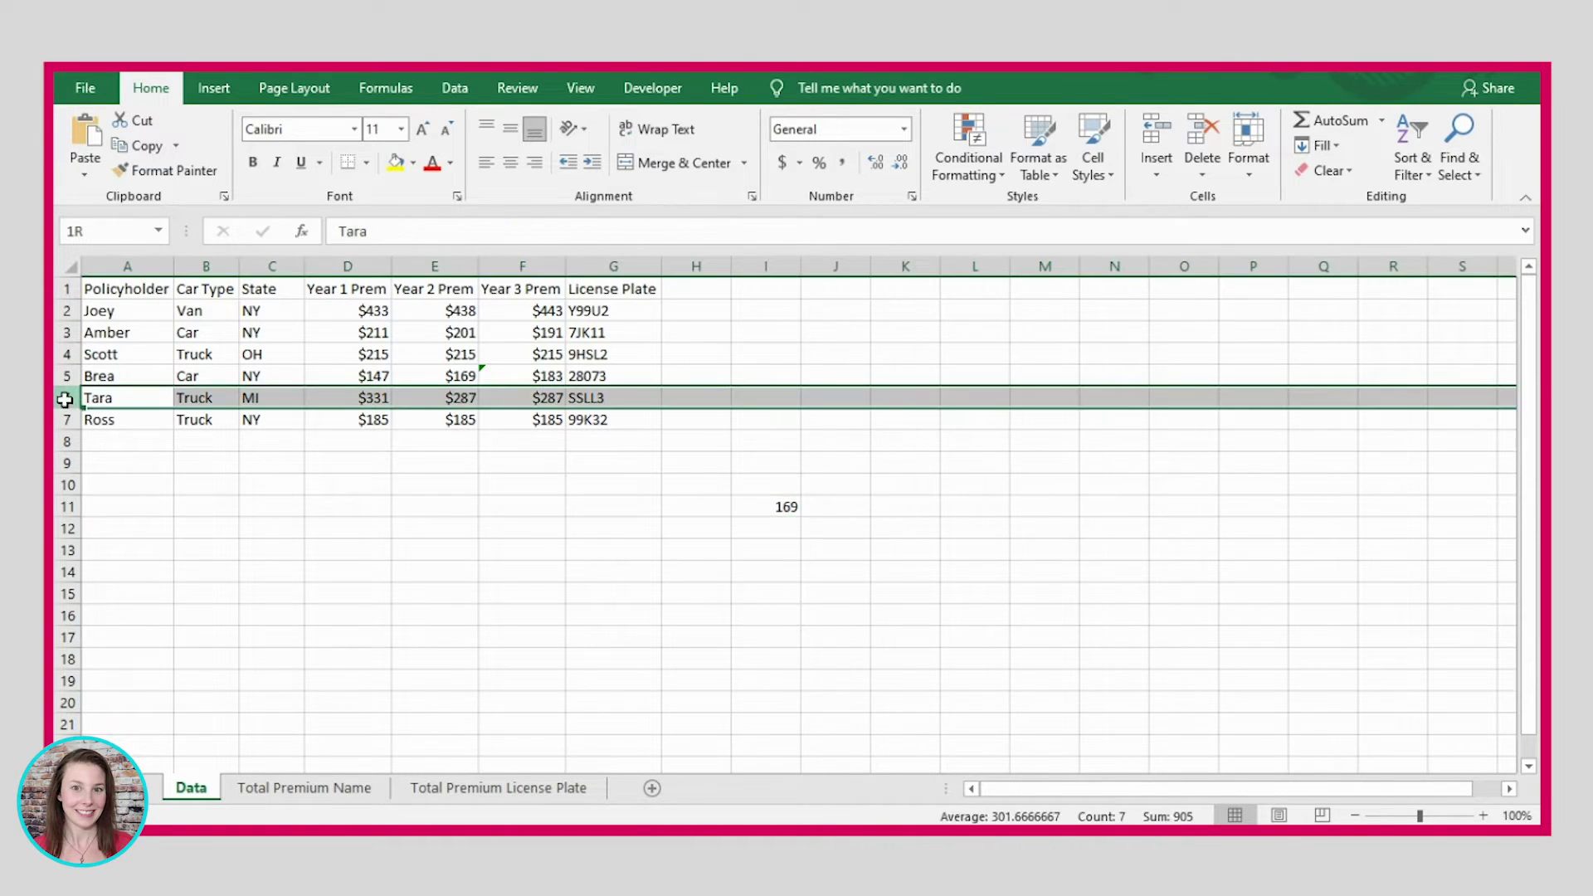
left_click(341, 264, "ctrl")
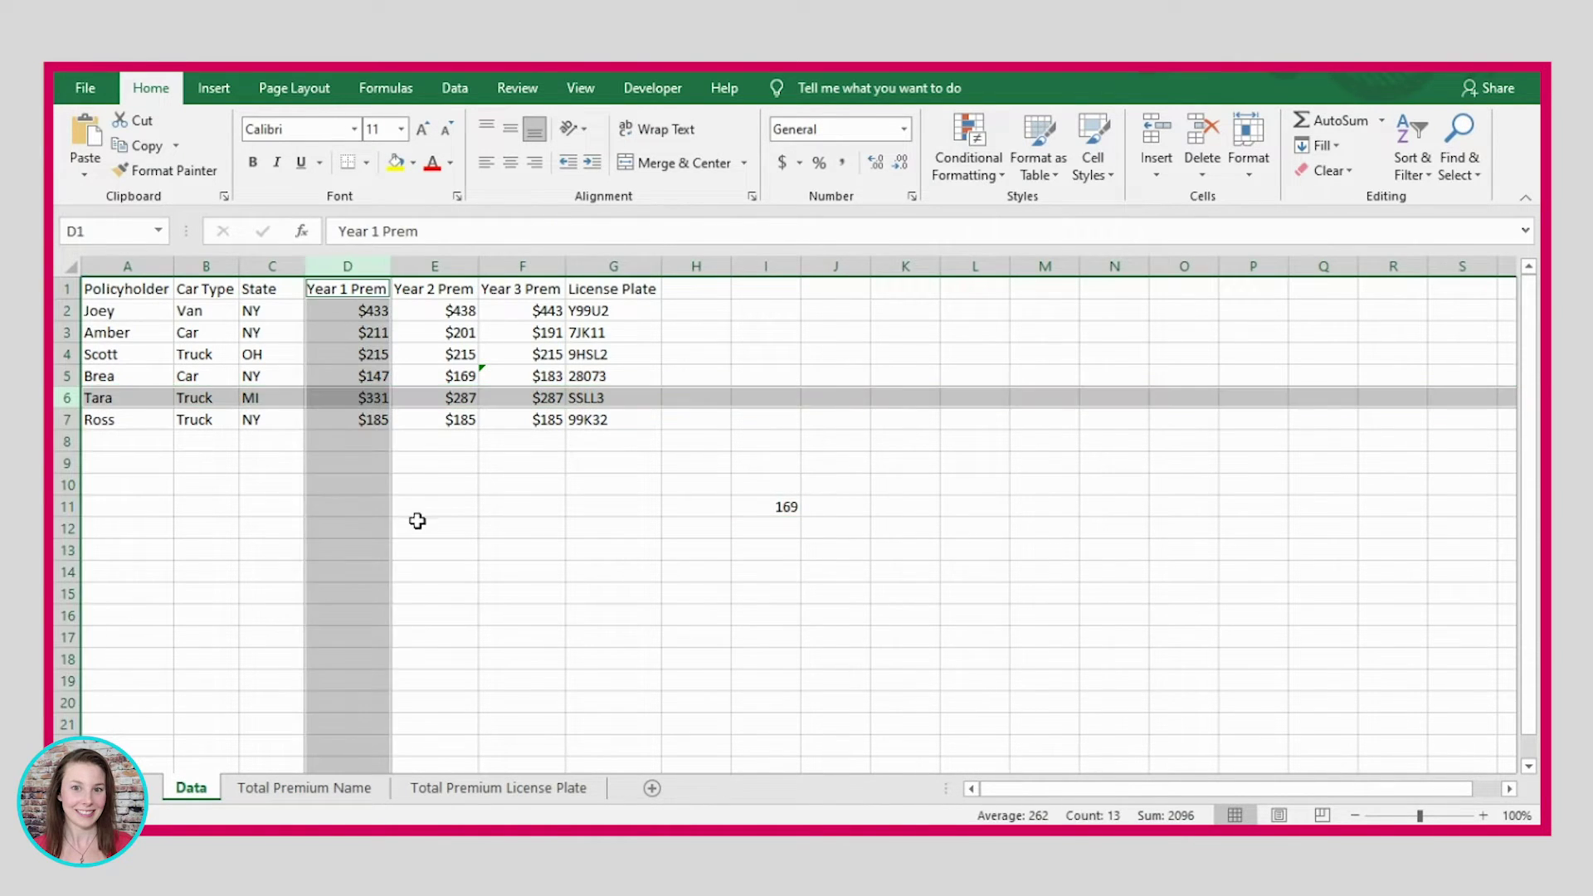
left_click(368, 399)
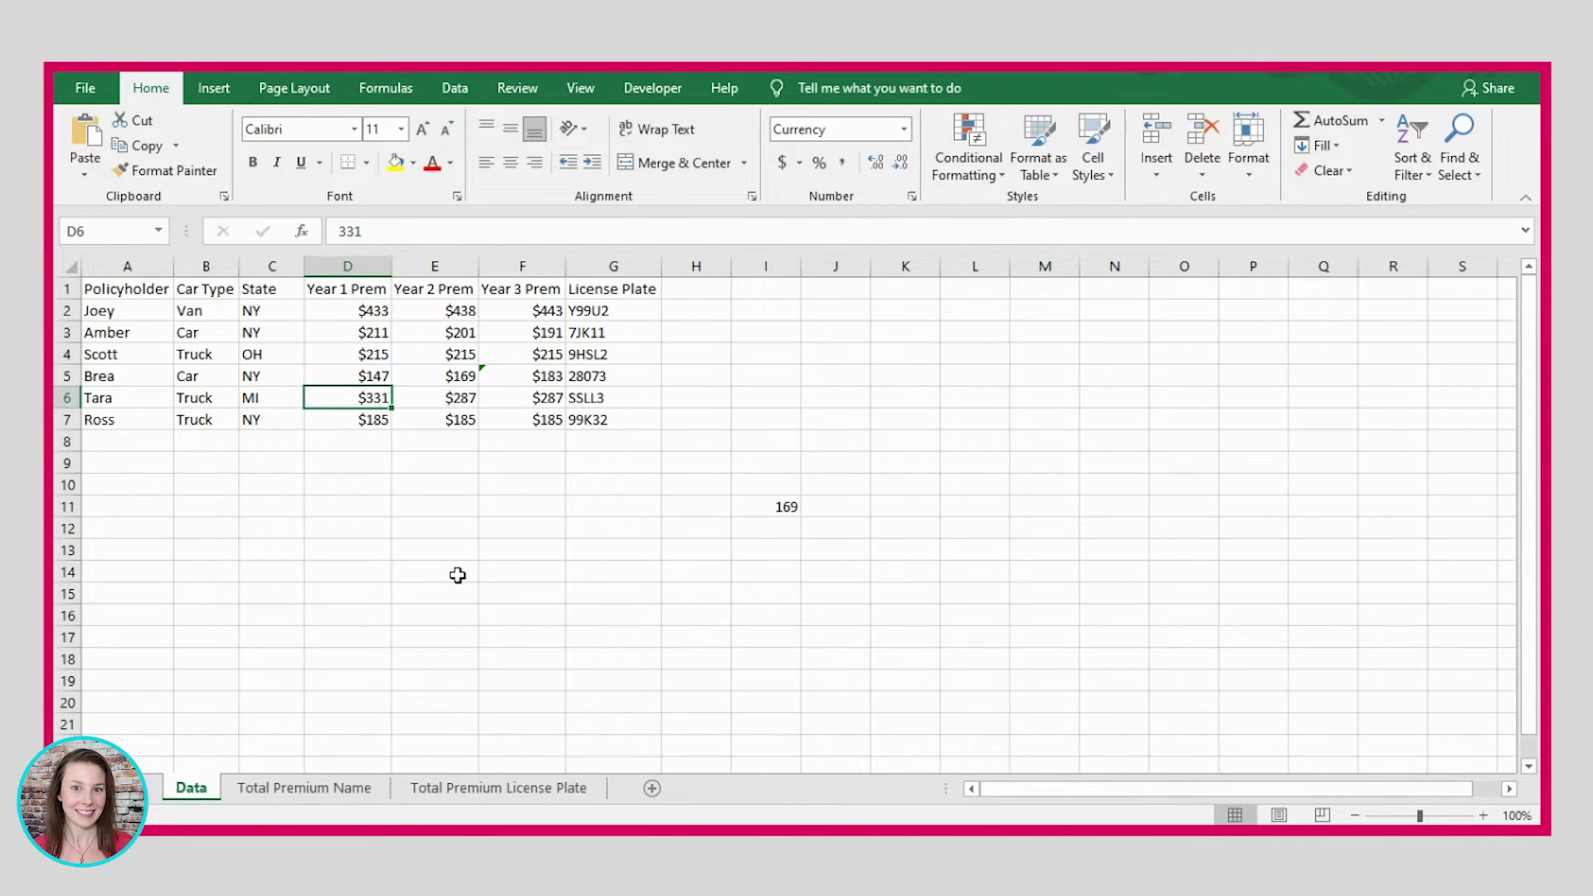
In D4 of Total Premium Name, enter a VLOOKUP of that row's policyholder name as text in Data!A:G, with column index 5 and FALSE.
left_click(302, 789)
left_click(357, 356)
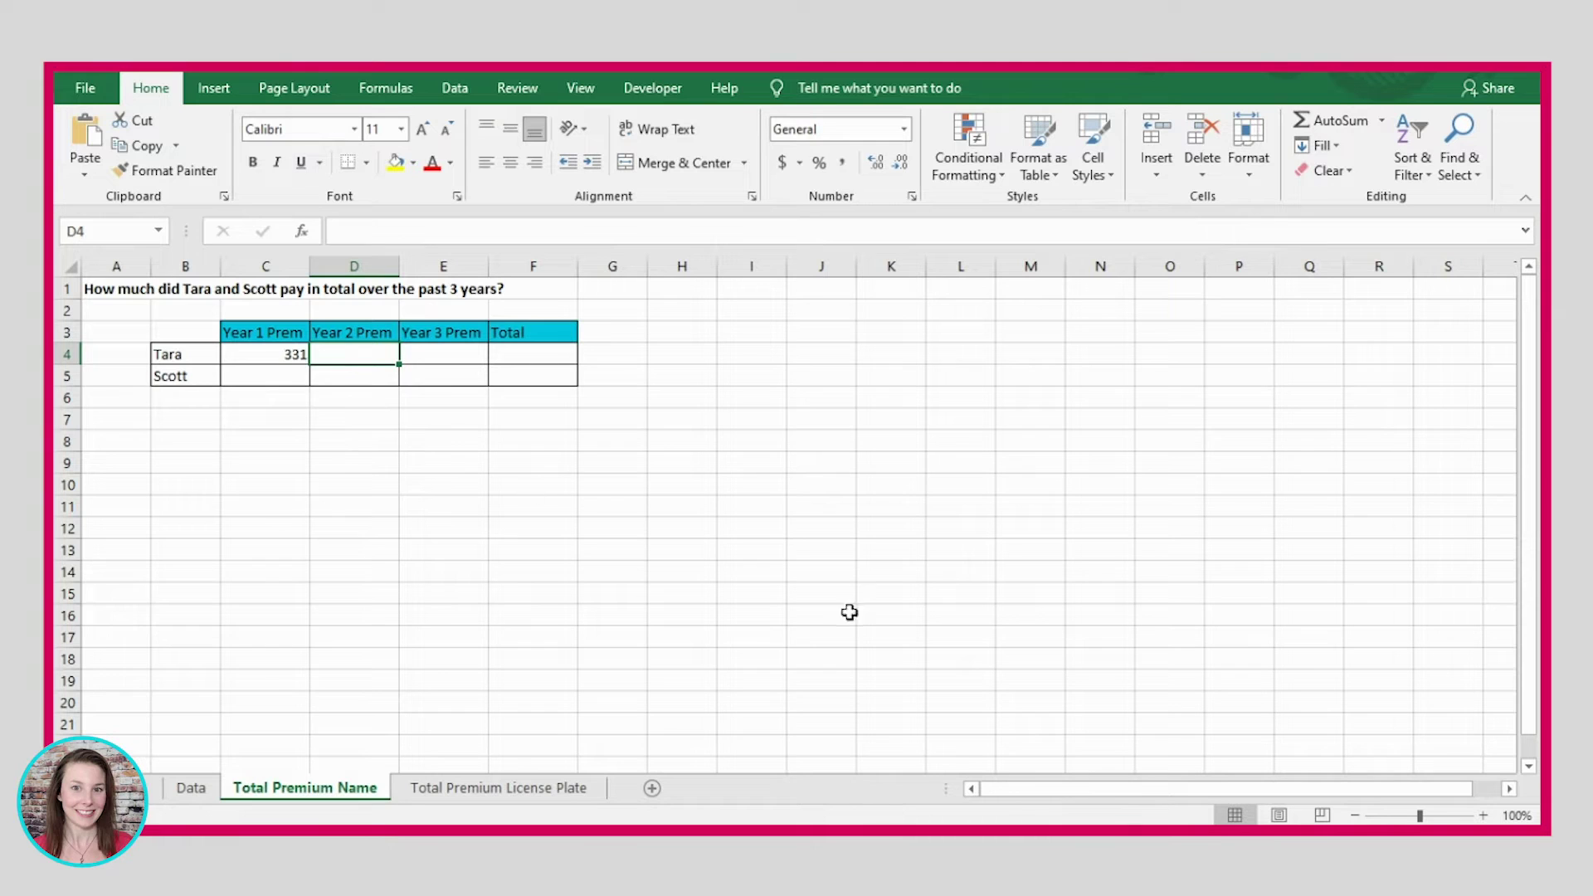
type("=vlookup(\"Tara\",")
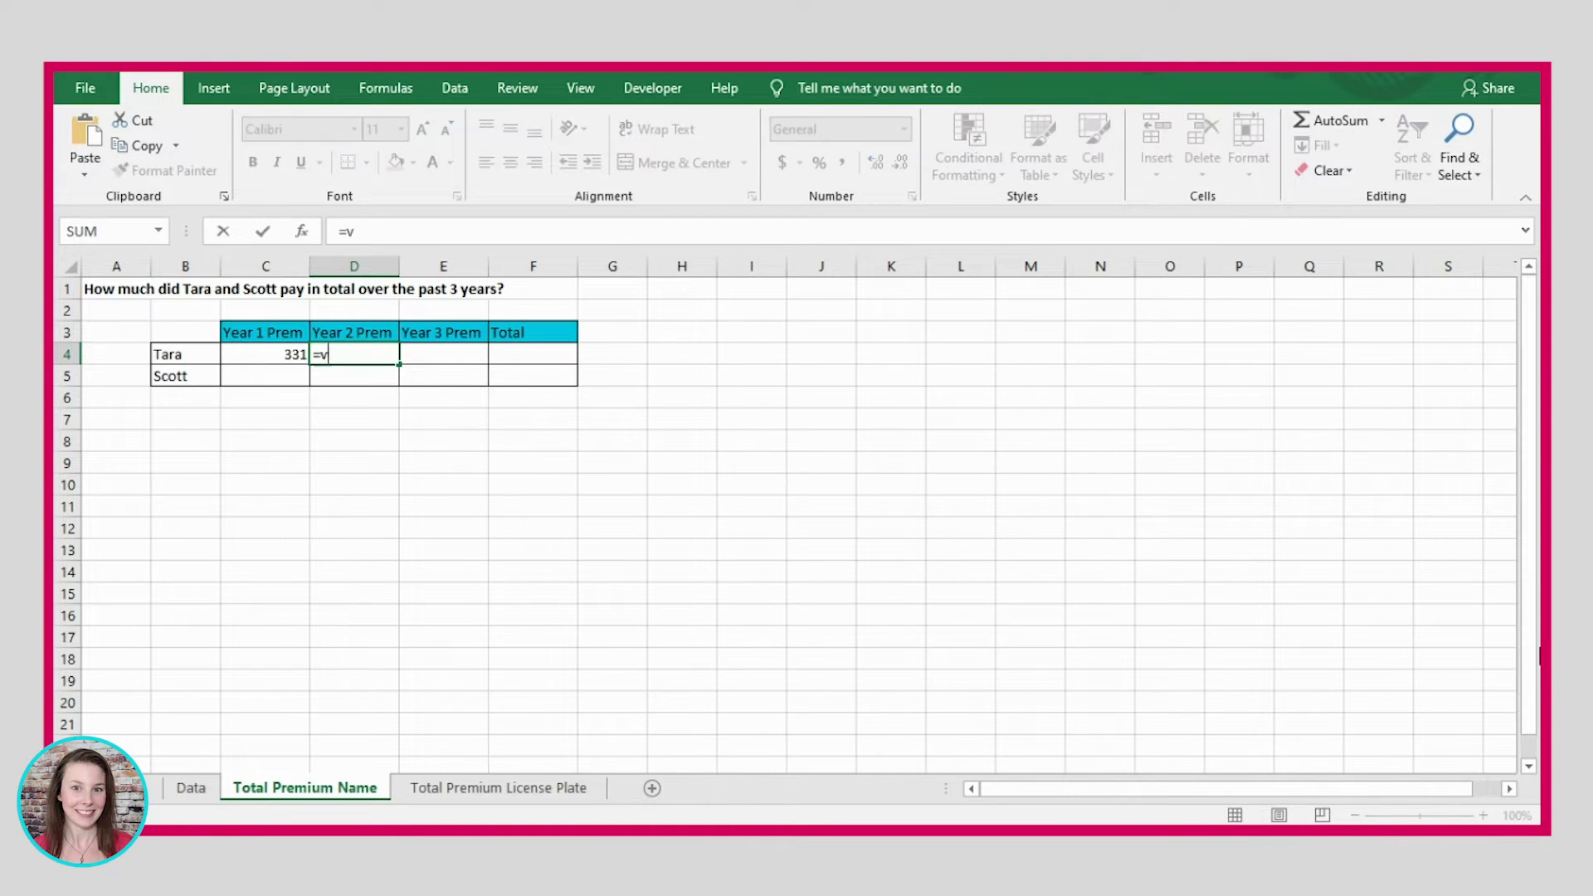
left_click(197, 789)
left_click_drag(127, 266, 614, 265)
type(", Data!A:G,")
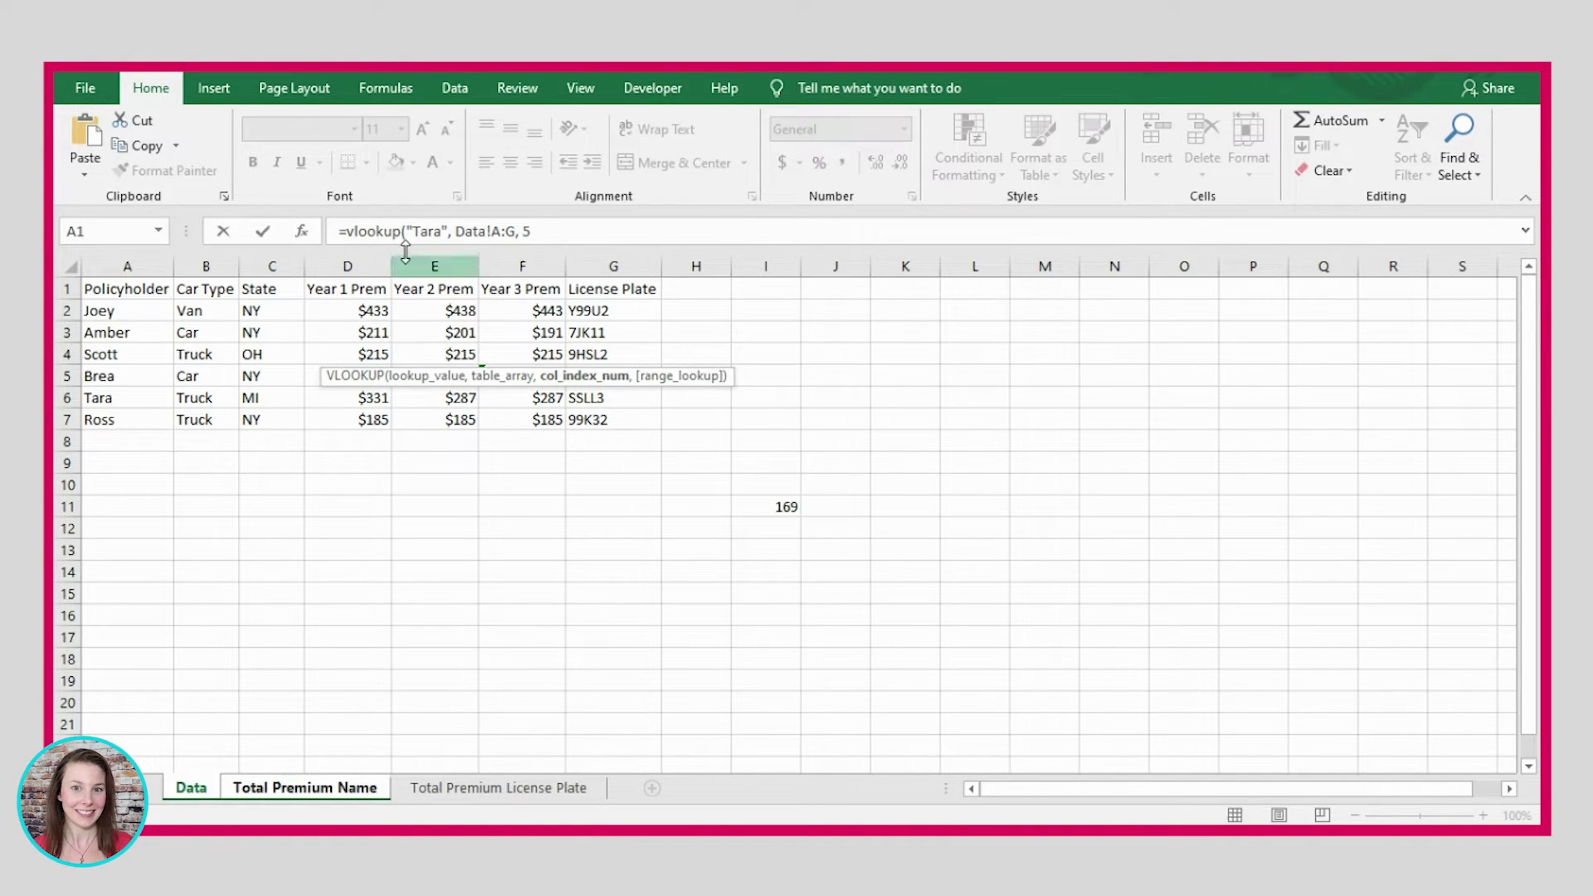
type(" 5, FALSE)")
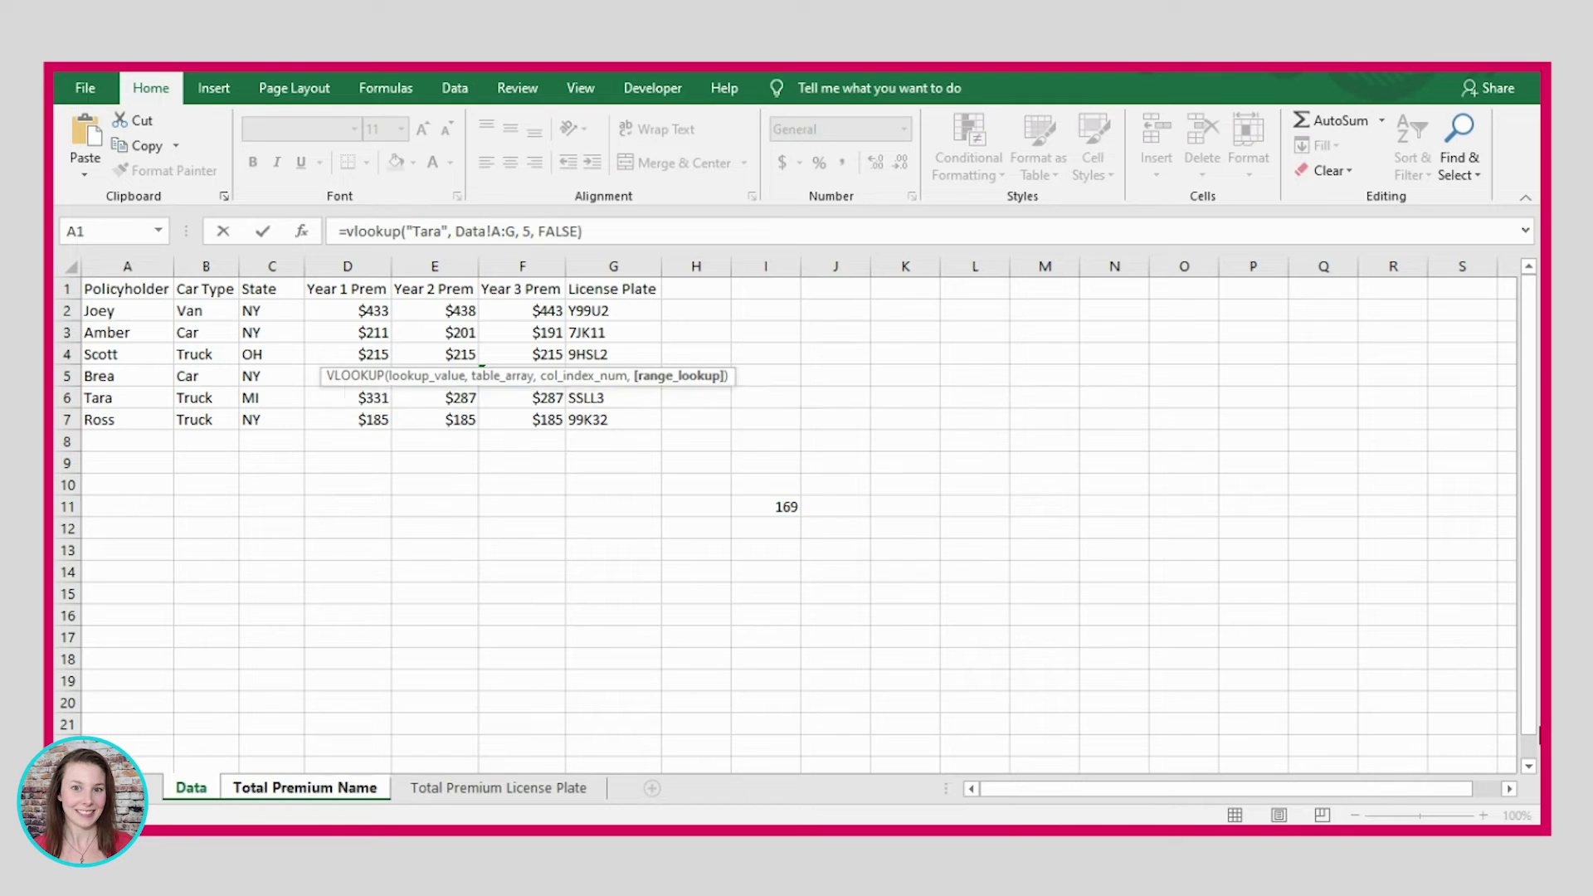
key("Return")
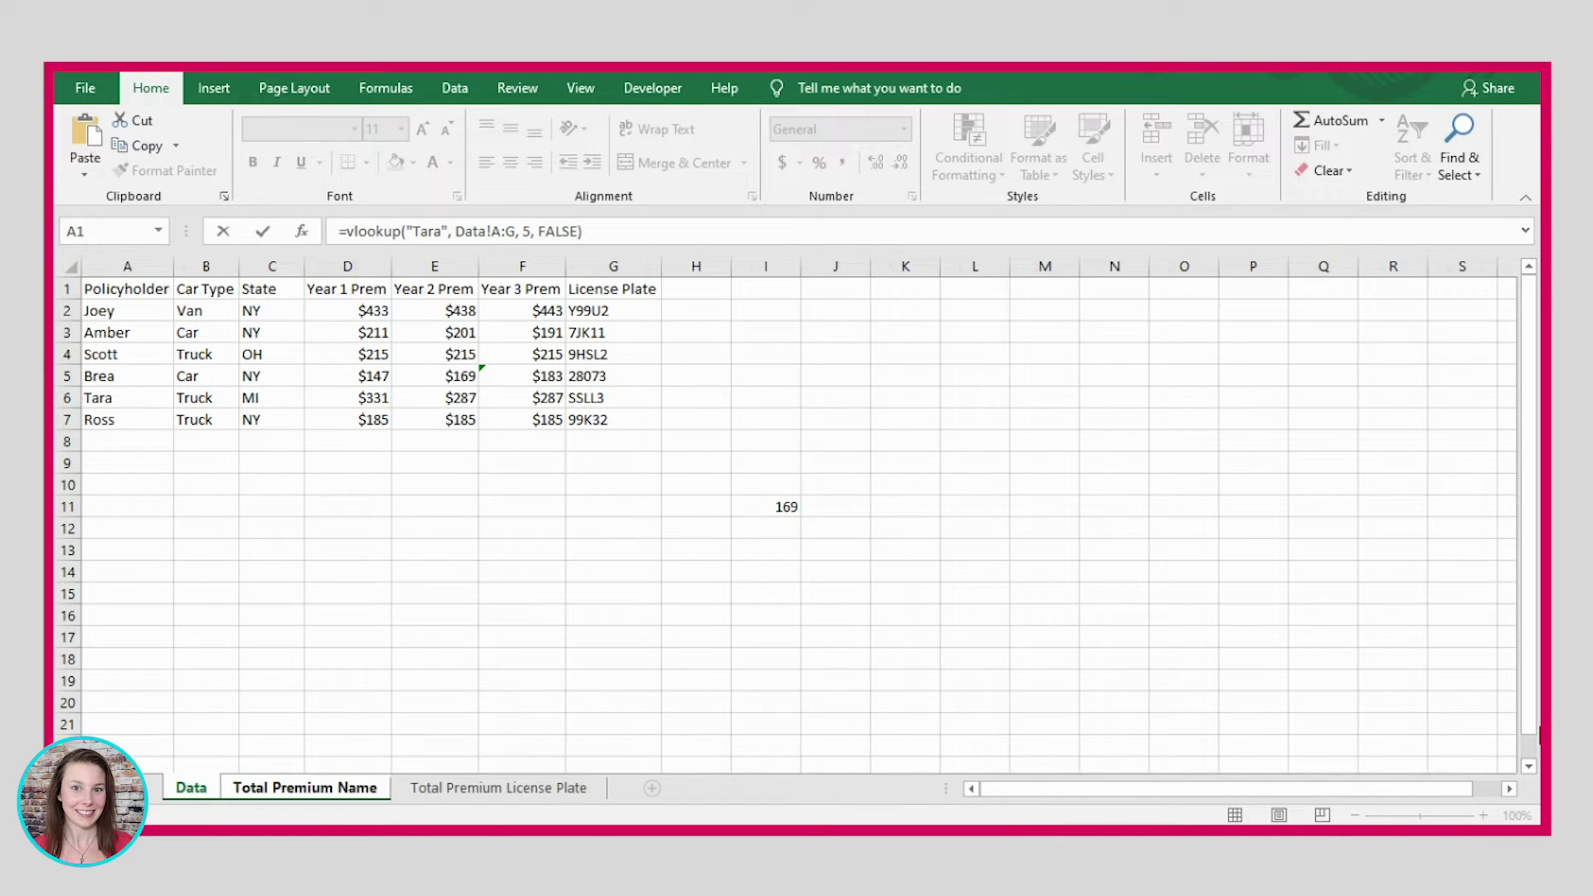
left_click(390, 353)
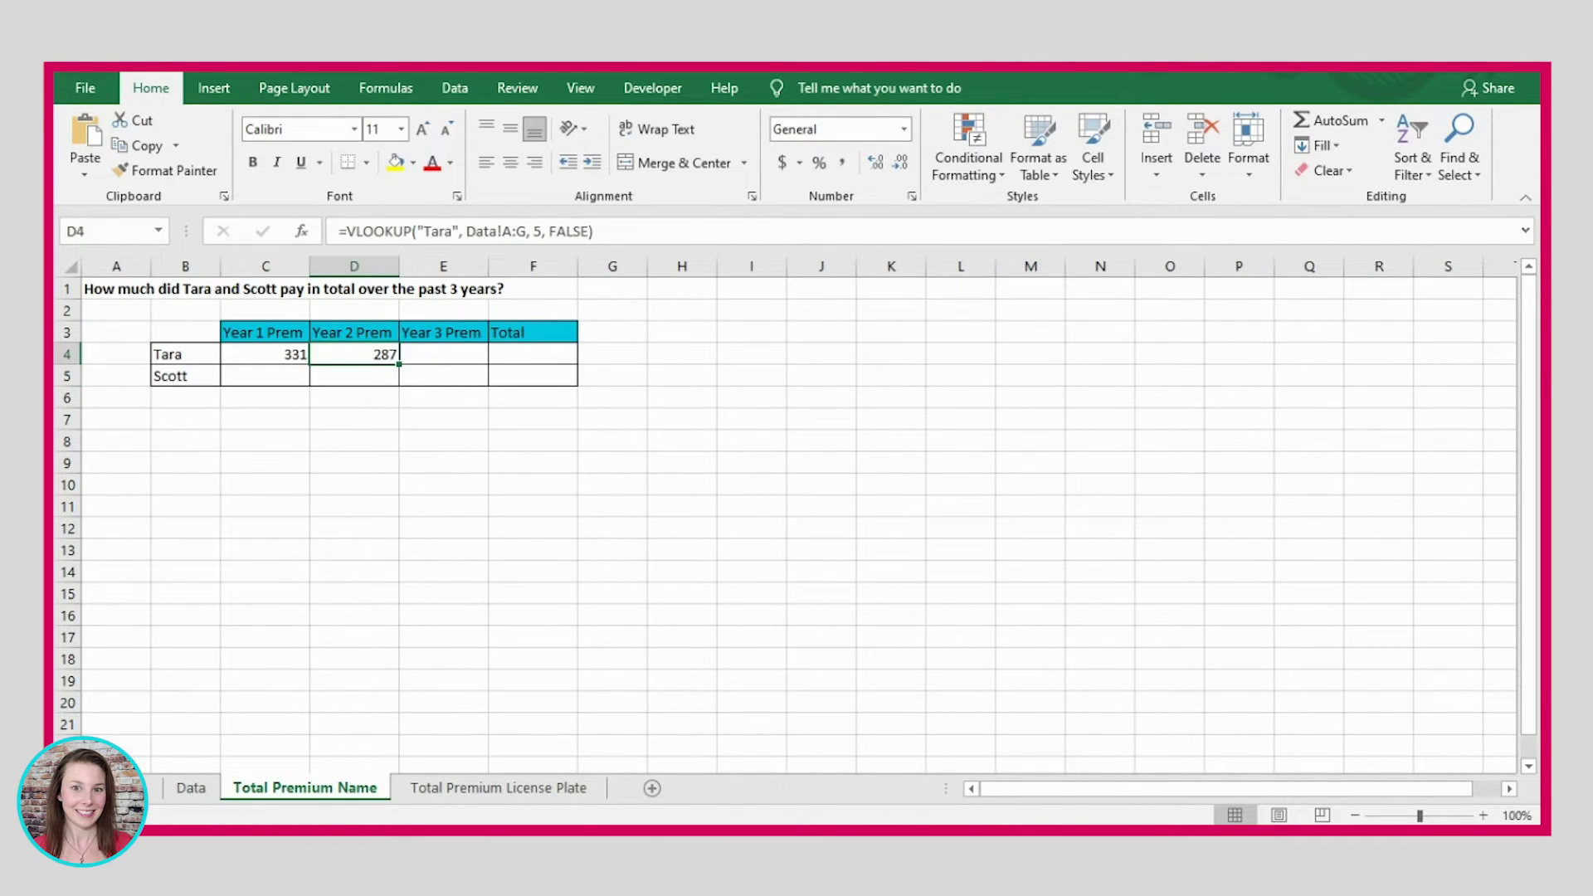
Check the Year 2 lookup by highlighting row 6 and the Year 2 Prem column E on the Data sheet.
left_click(190, 788)
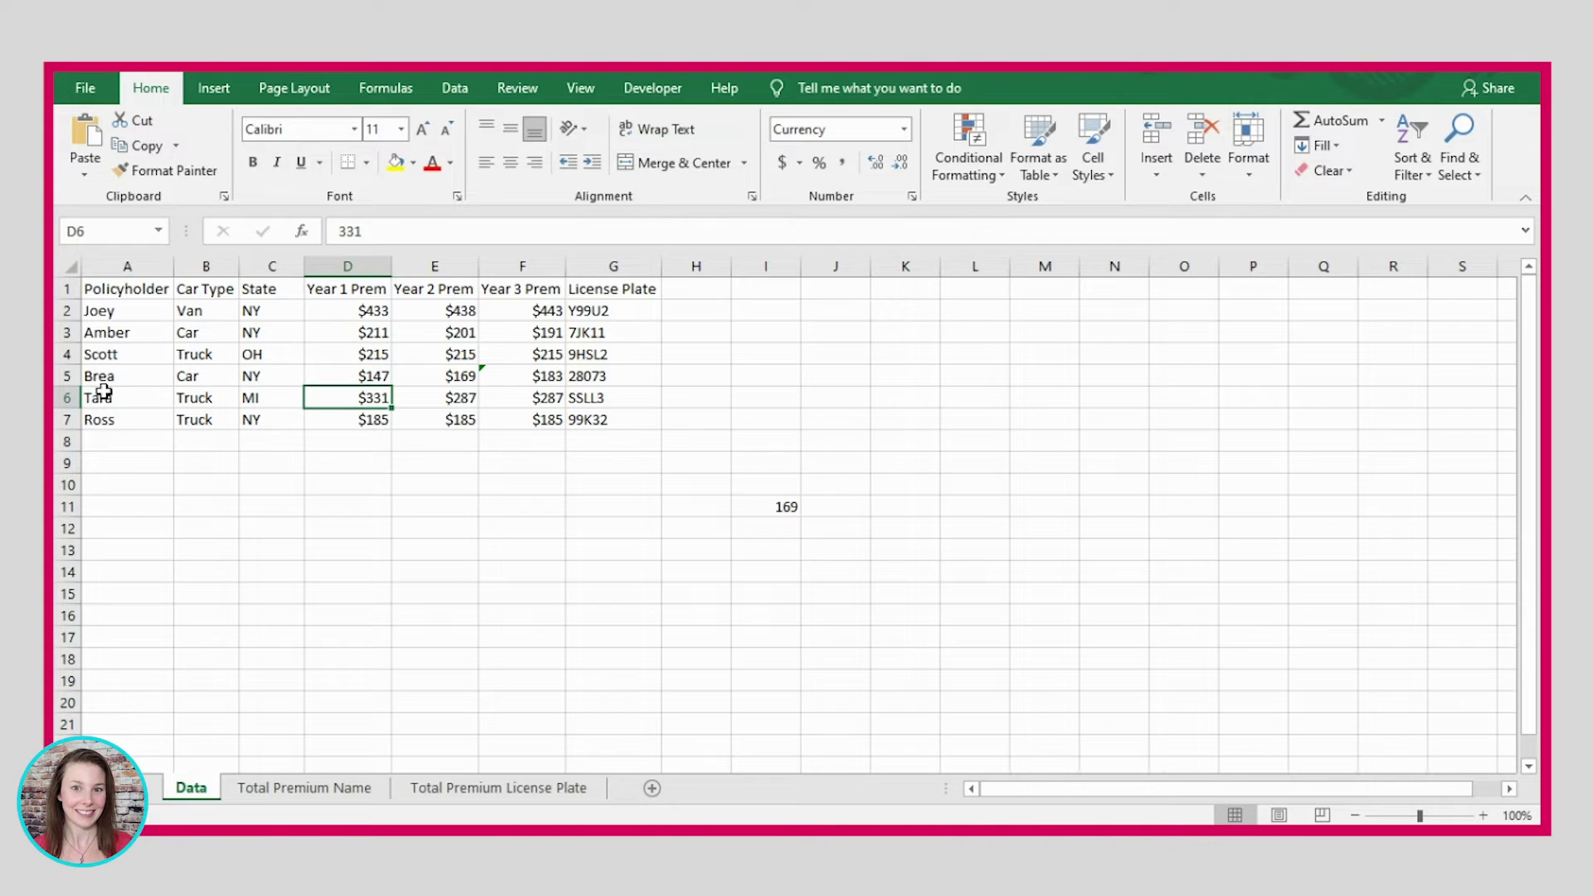
left_click(61, 398)
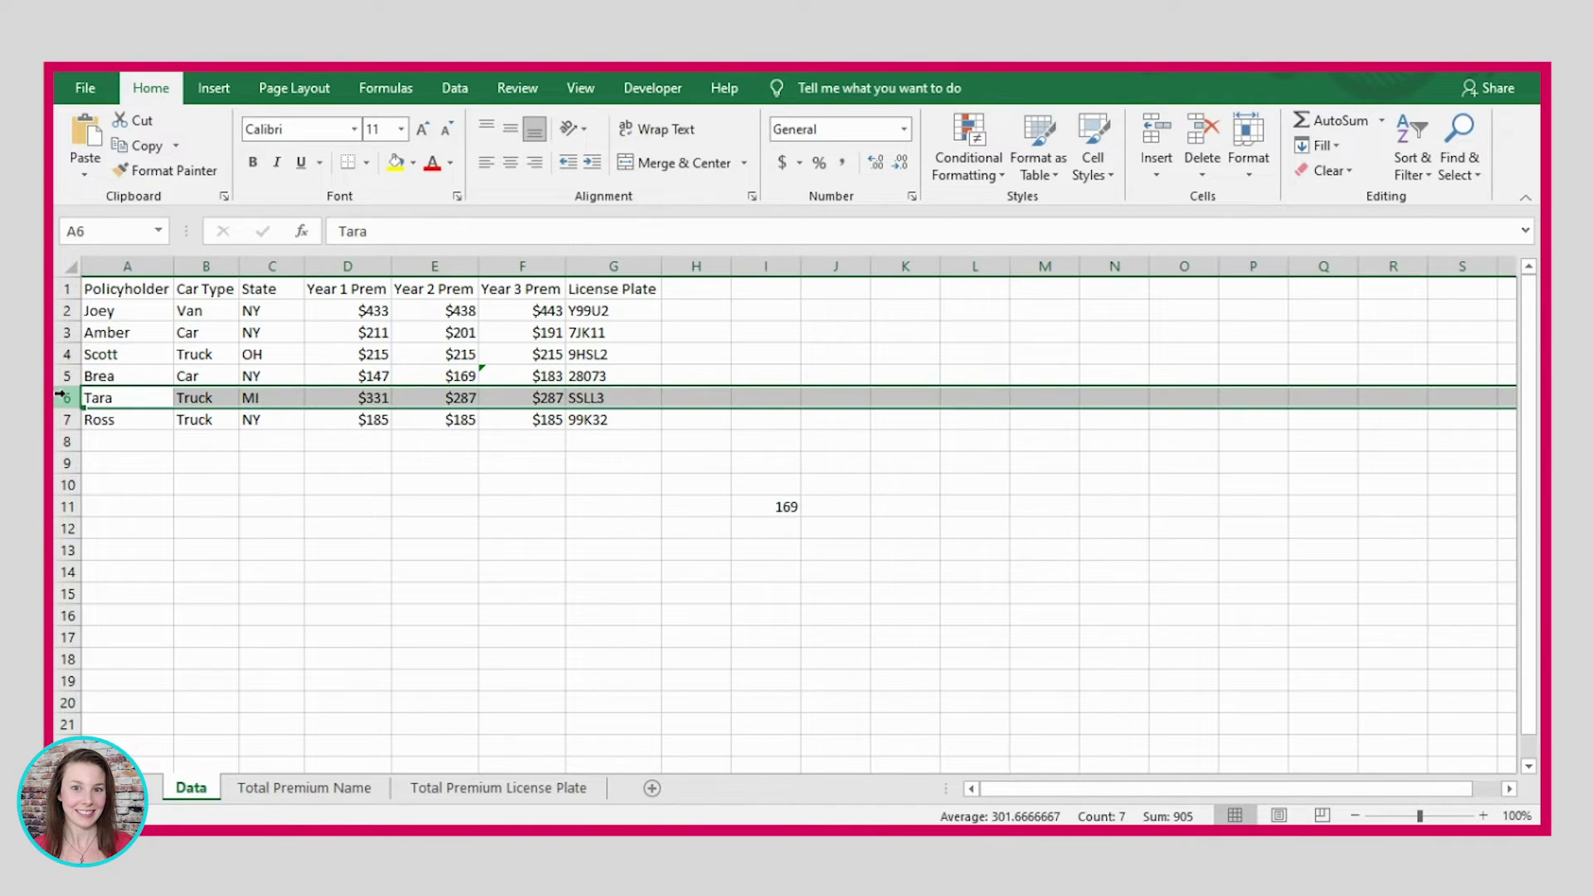
left_click(426, 257, "ctrl")
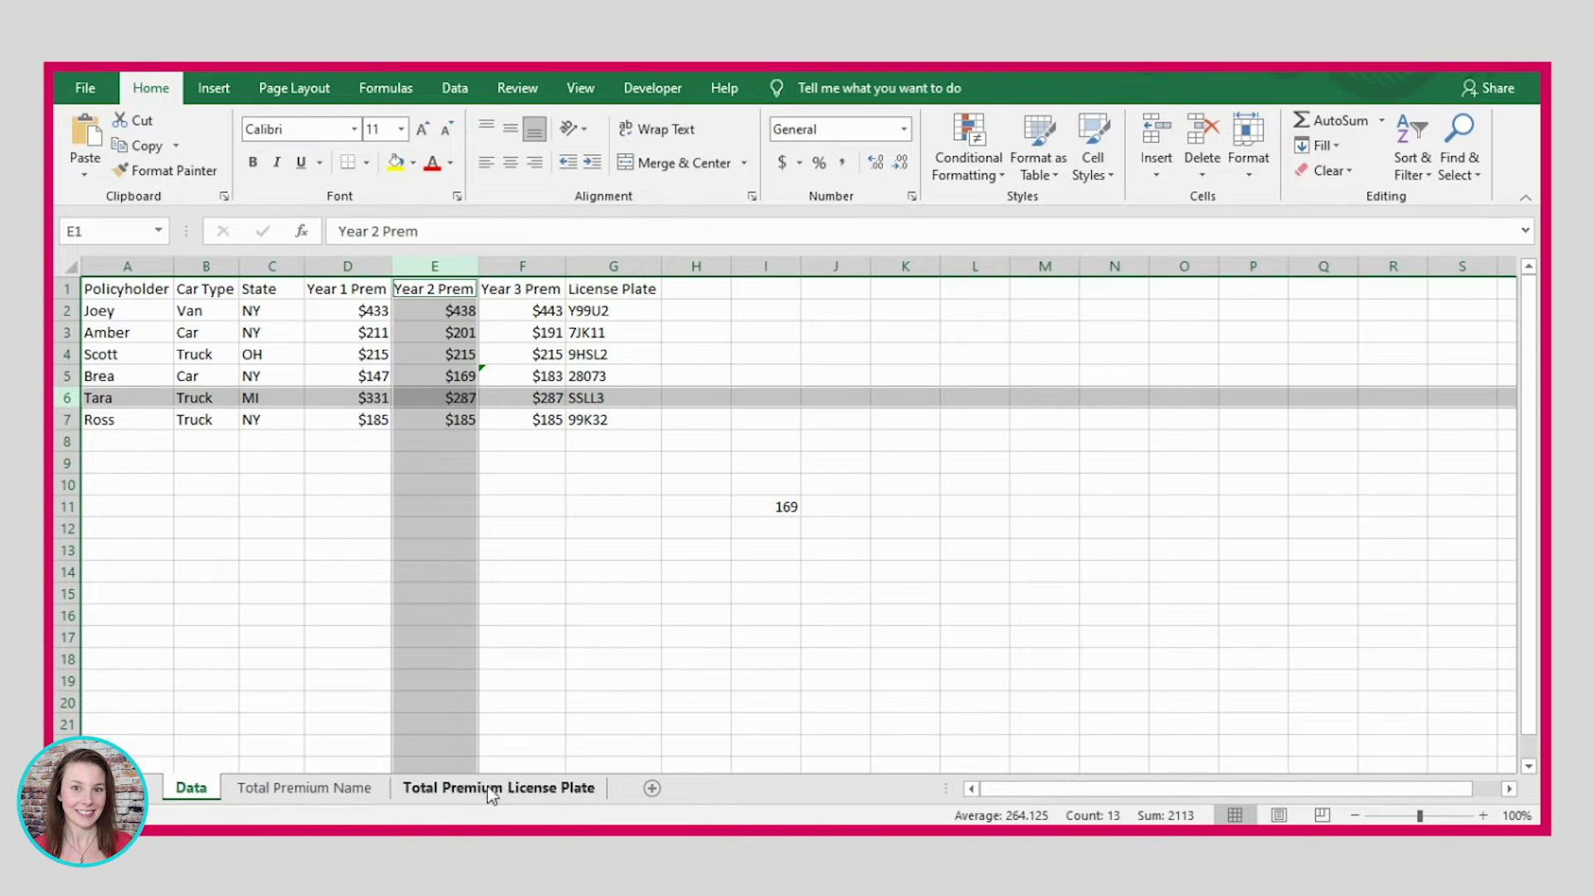
In E4 of Total Premium Name, enter a VLOOKUP of that row's policyholder name as text in Data!A:G, with column index 6 and FALSE.
left_click(303, 792)
left_click(449, 355)
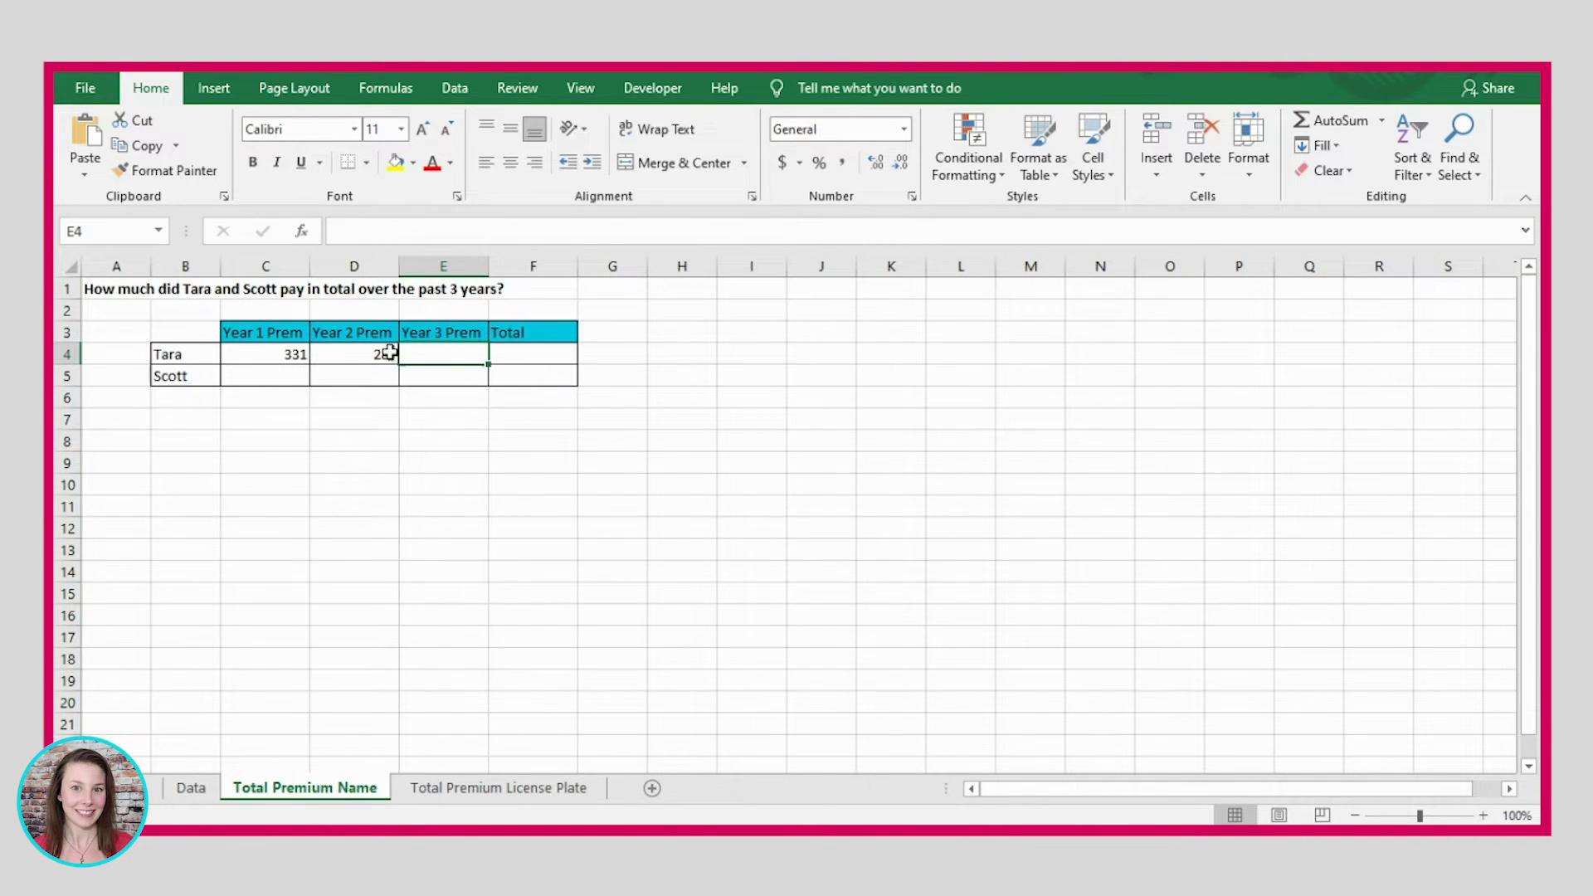
type("=vlookup(\"Tara\",")
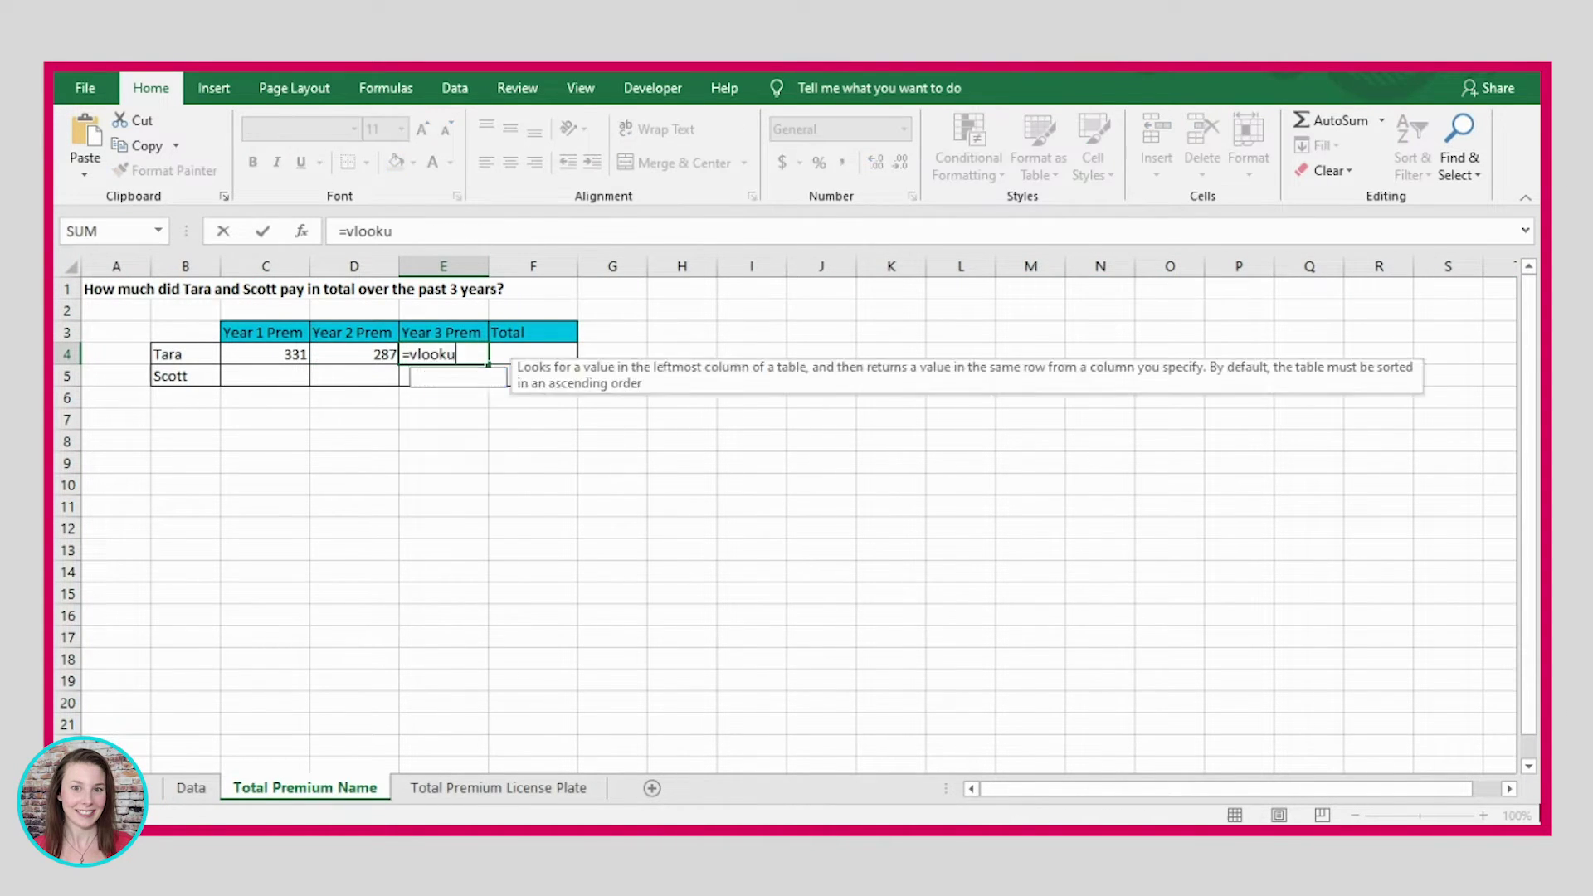
left_click(191, 787)
left_click_drag(127, 266, 606, 267)
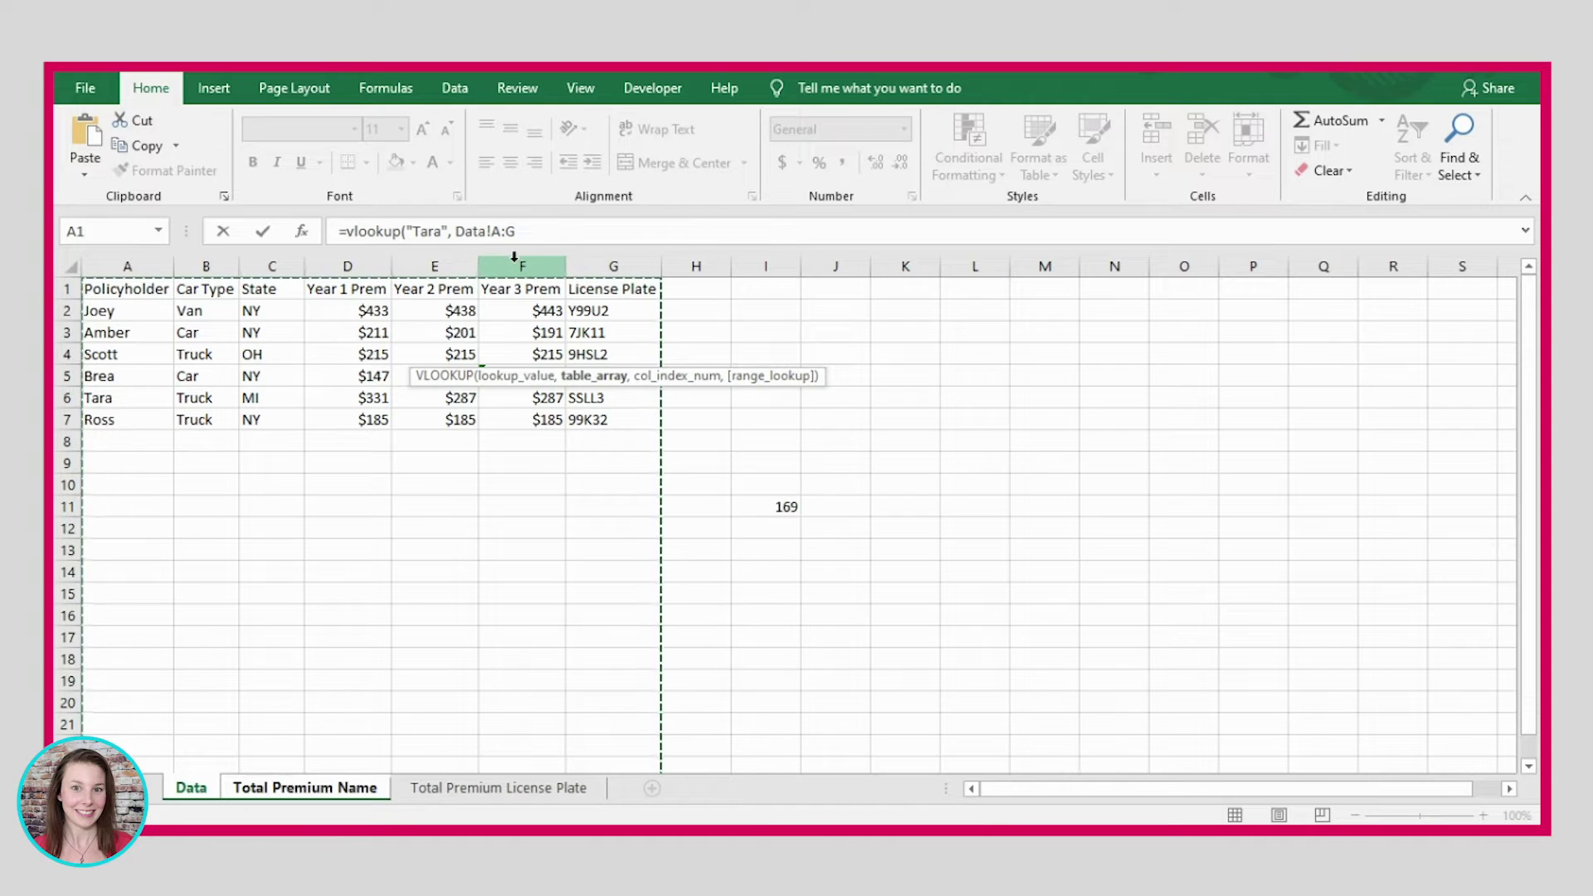
left_click(516, 230)
type(", 6, FALSE")
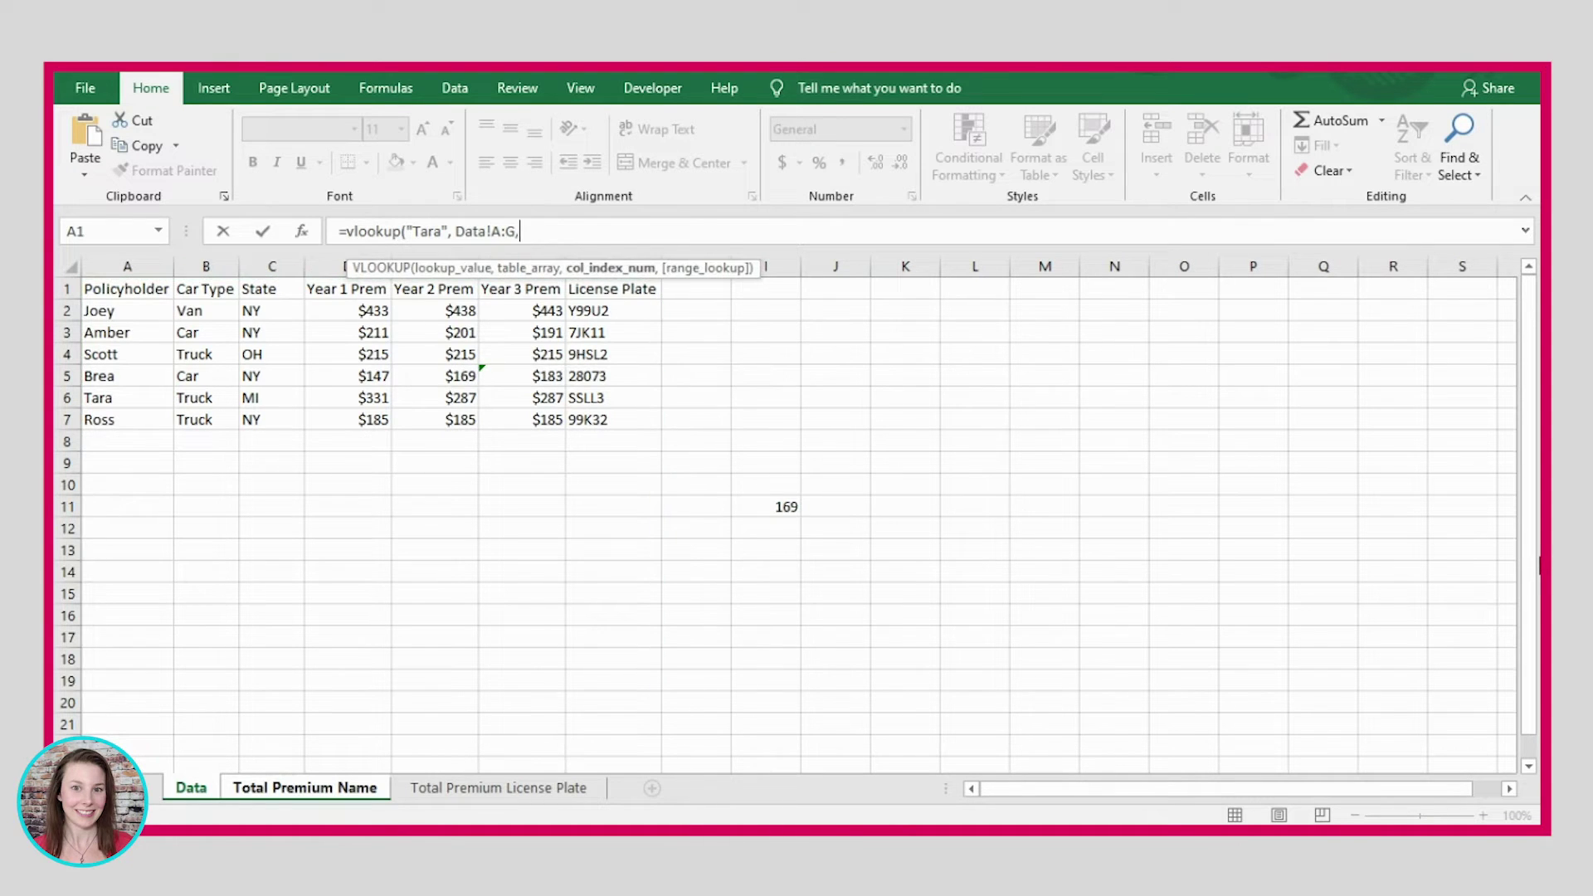
key("Return")
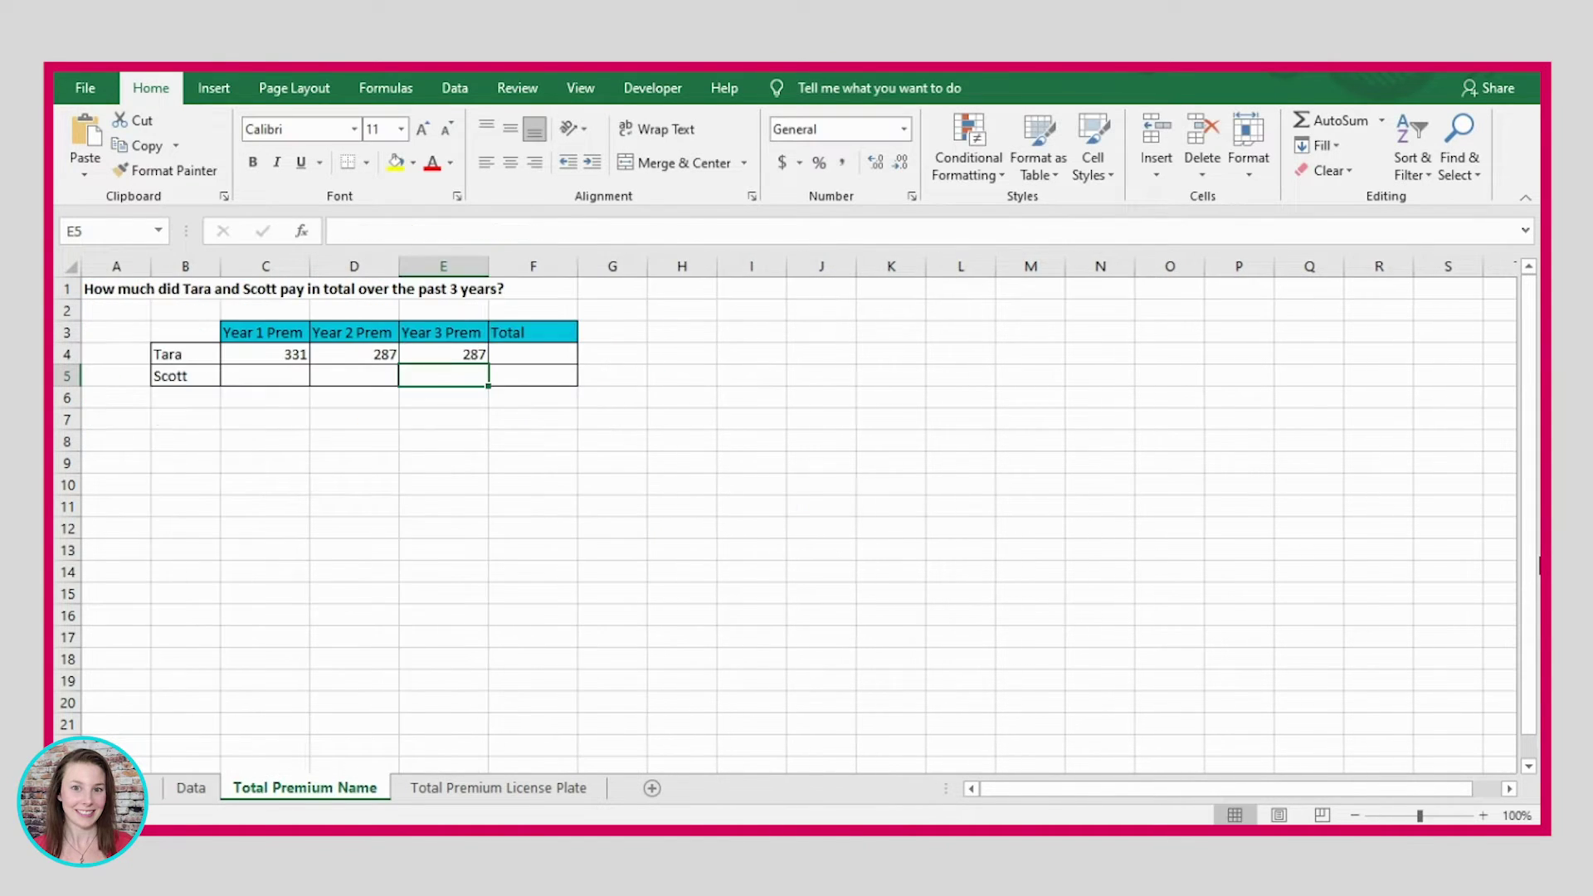
Check the E4 lookup against its source by selecting the Year 3 Prem cell F6 on the Data sheet.
left_click(474, 349)
left_click(189, 788)
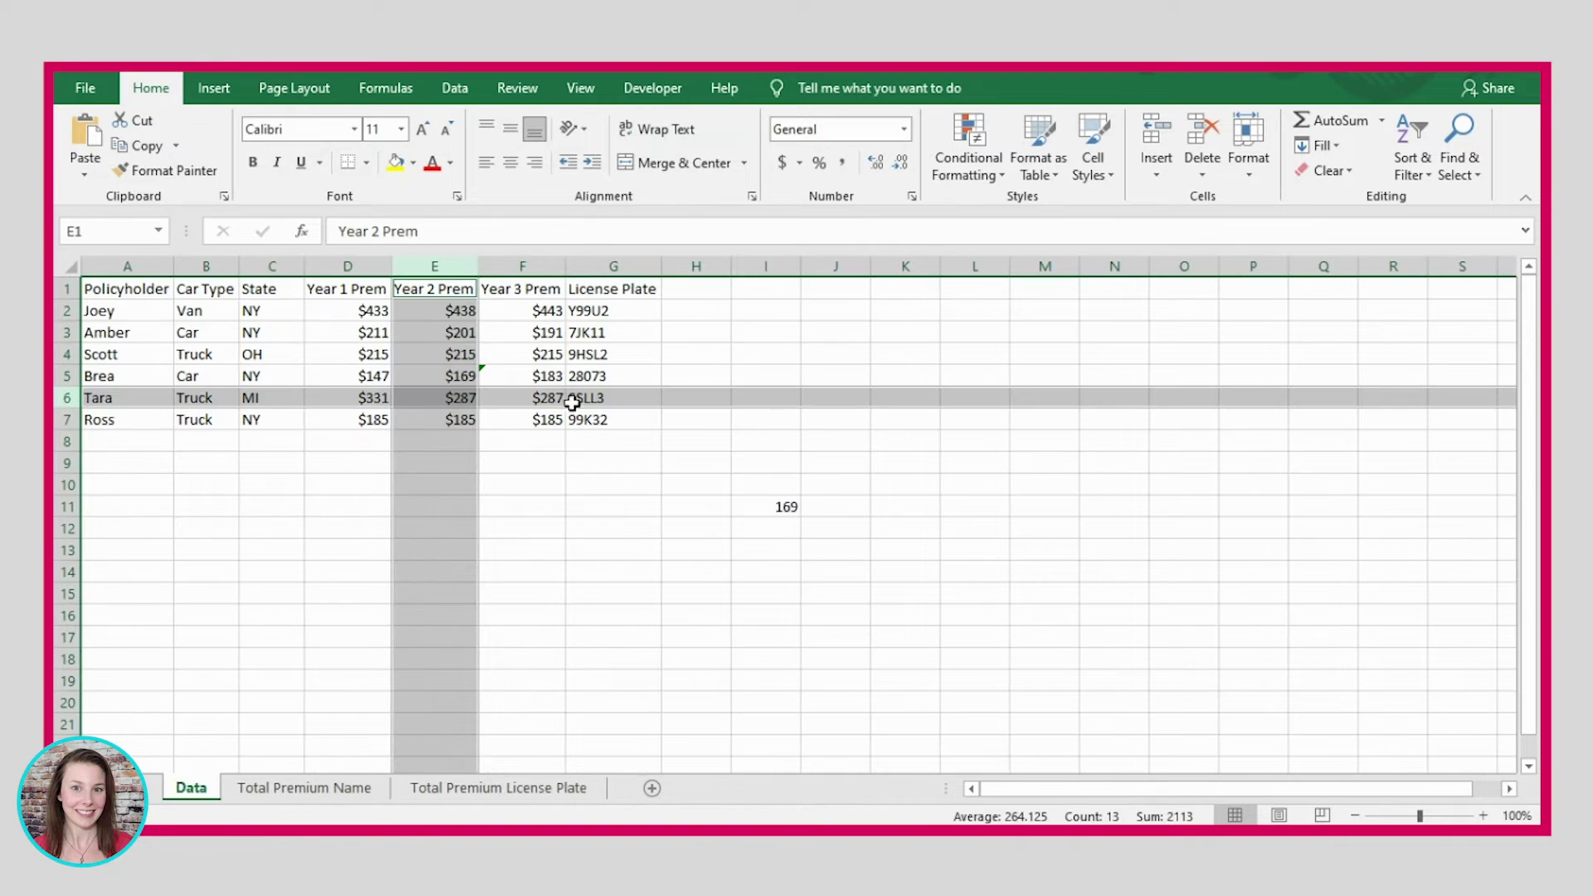
left_click(546, 398)
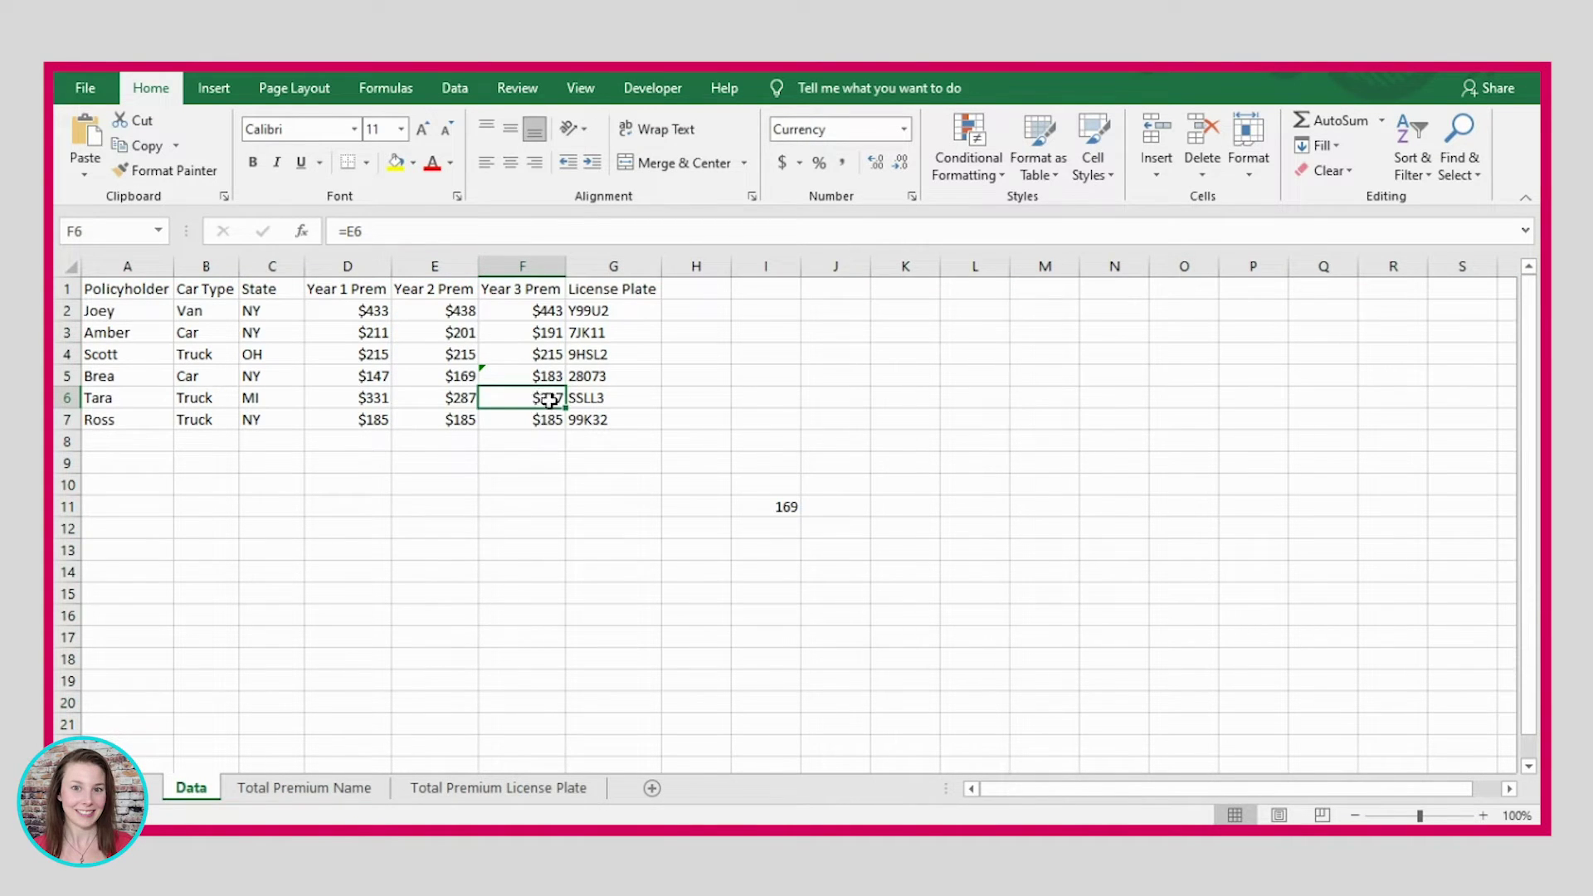
In C5 of Total Premium Name, enter a VLOOKUP referencing B5 as the lookup value in Data!A:G, with column index 4 and FALSE.
key("ctrl+Page_Down")
left_click(444, 463)
left_click(253, 375)
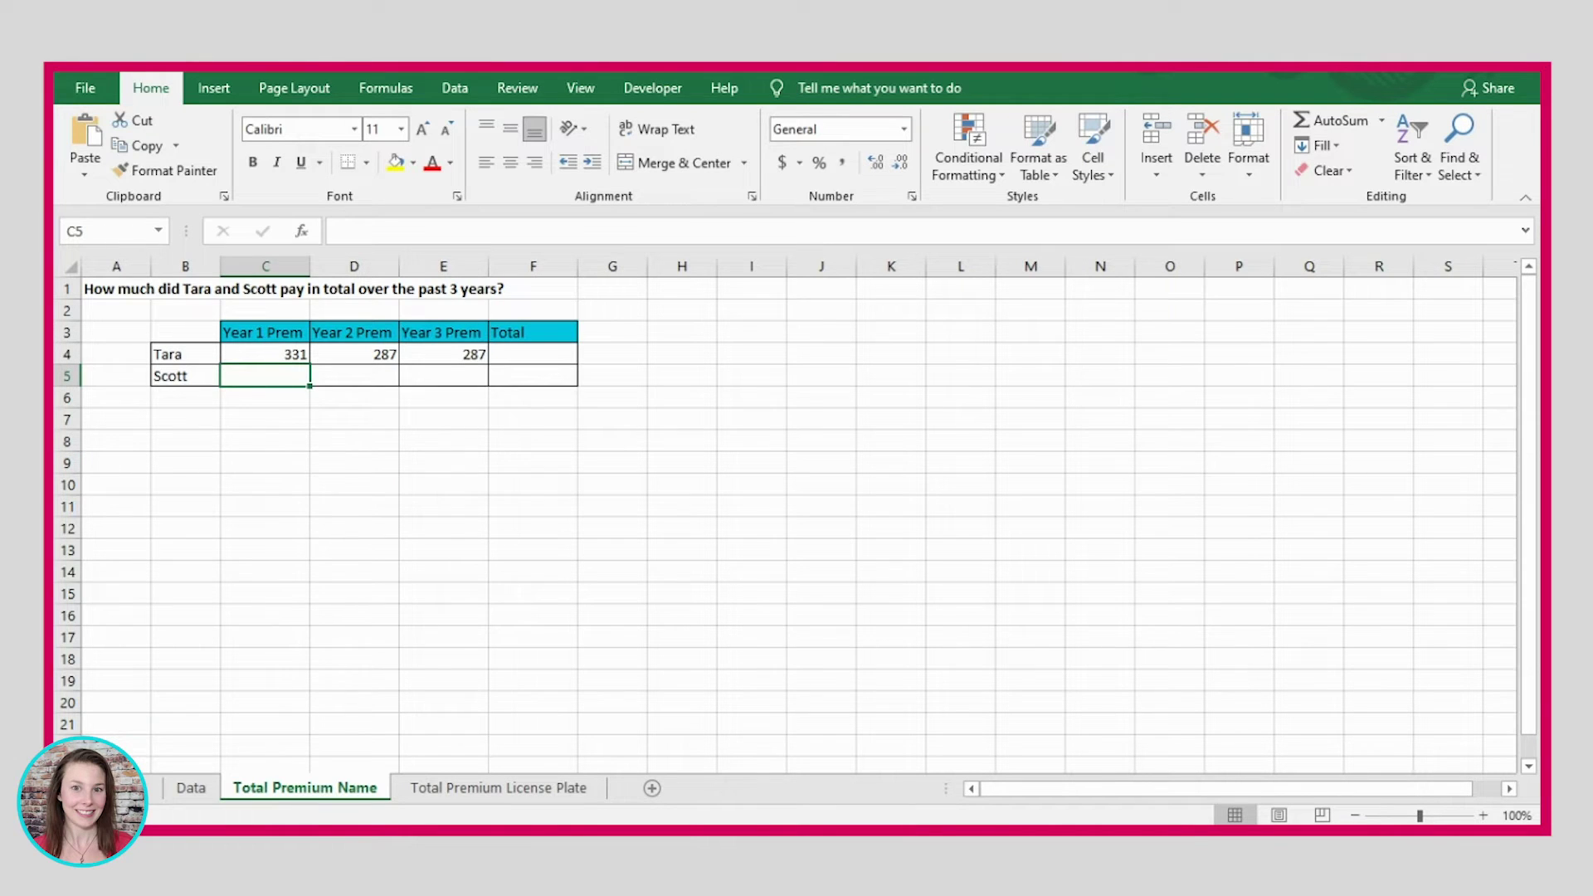
type("=vlooku")
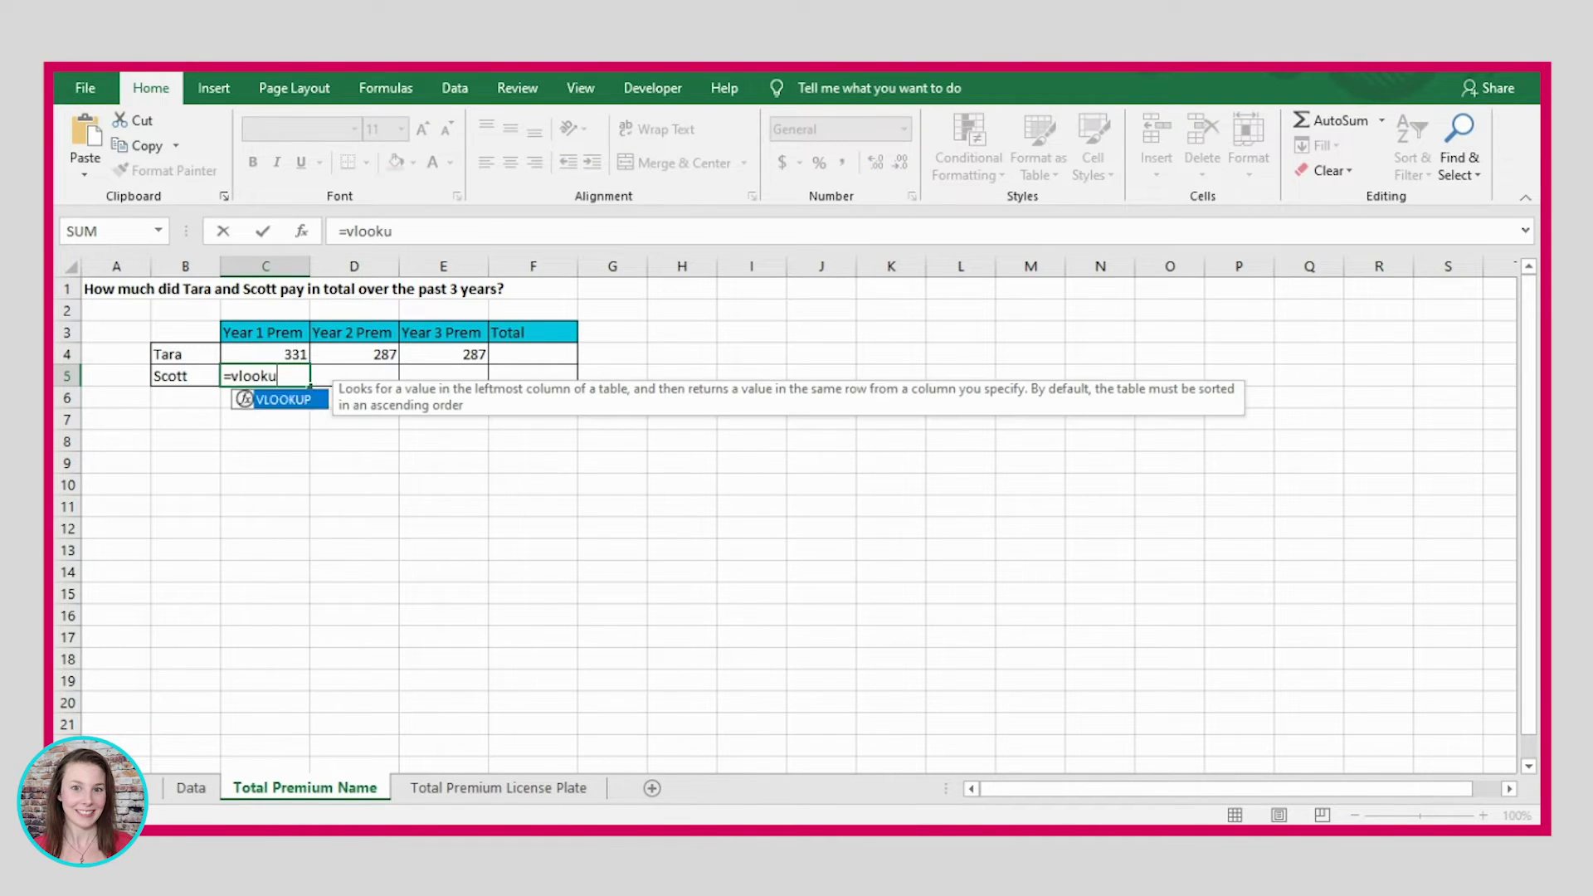
type("p(")
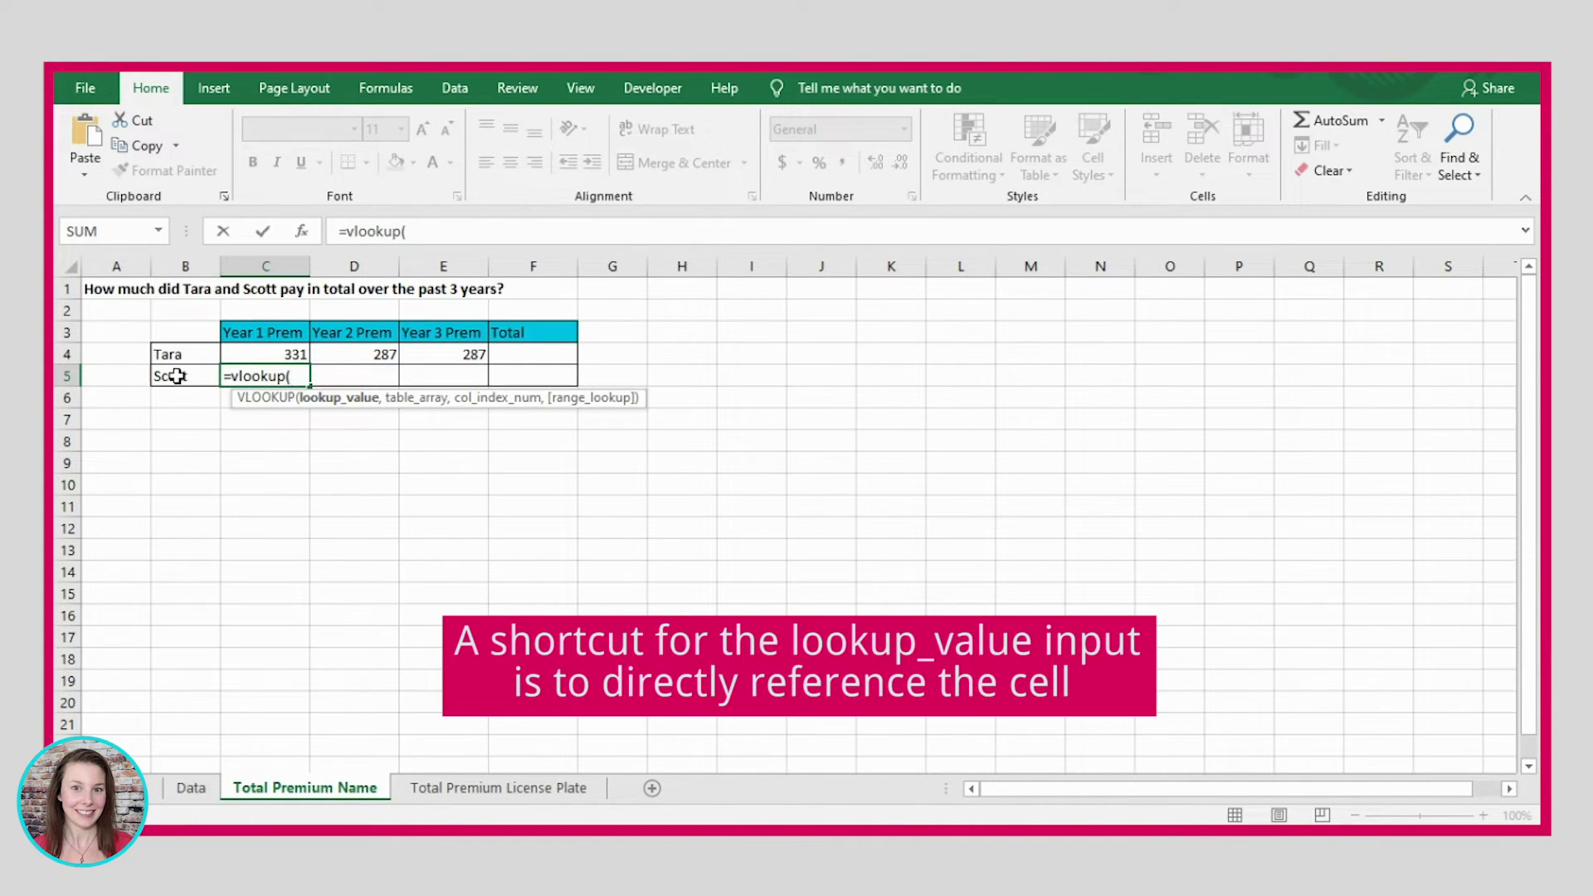
left_click(176, 376)
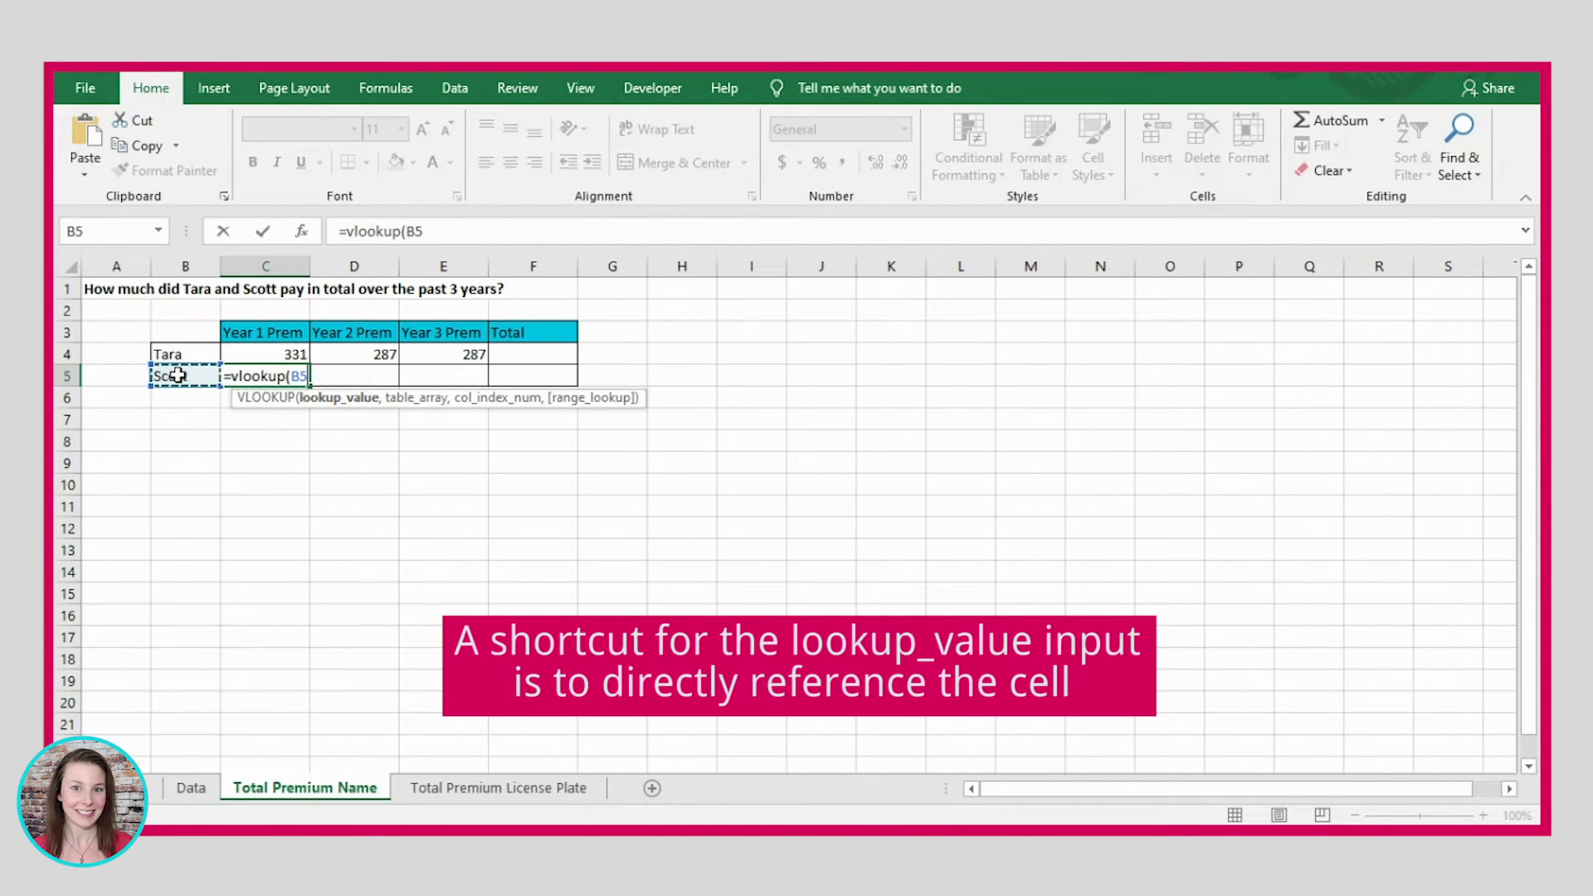
type(",")
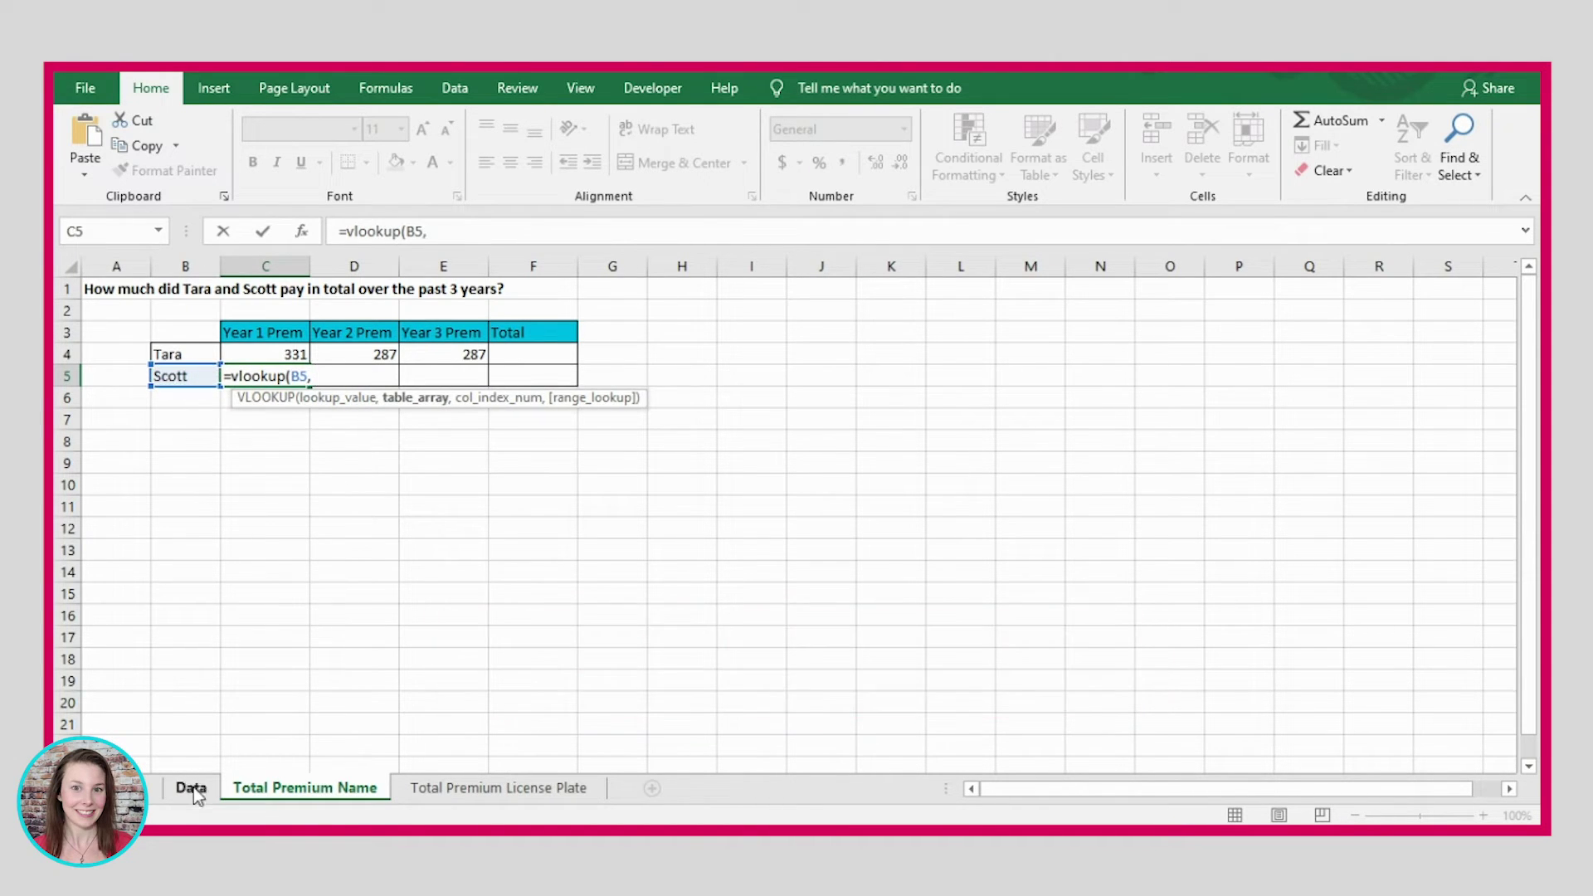
left_click(192, 788)
left_click_drag(116, 266, 607, 264)
left_click(526, 231)
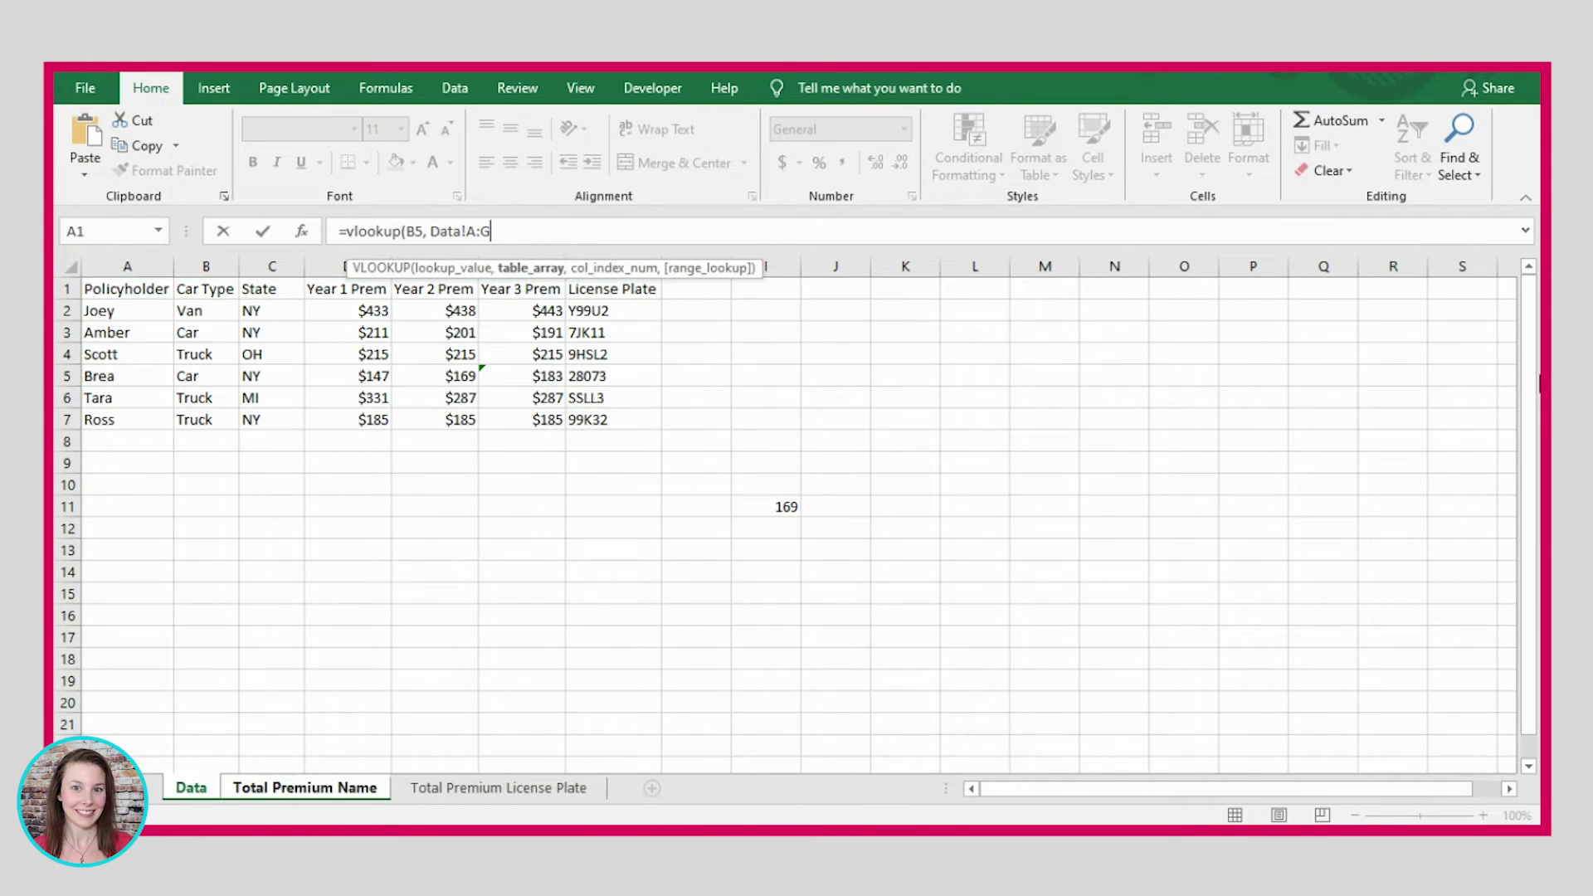
type(", n")
key("BackSpace")
type("4")
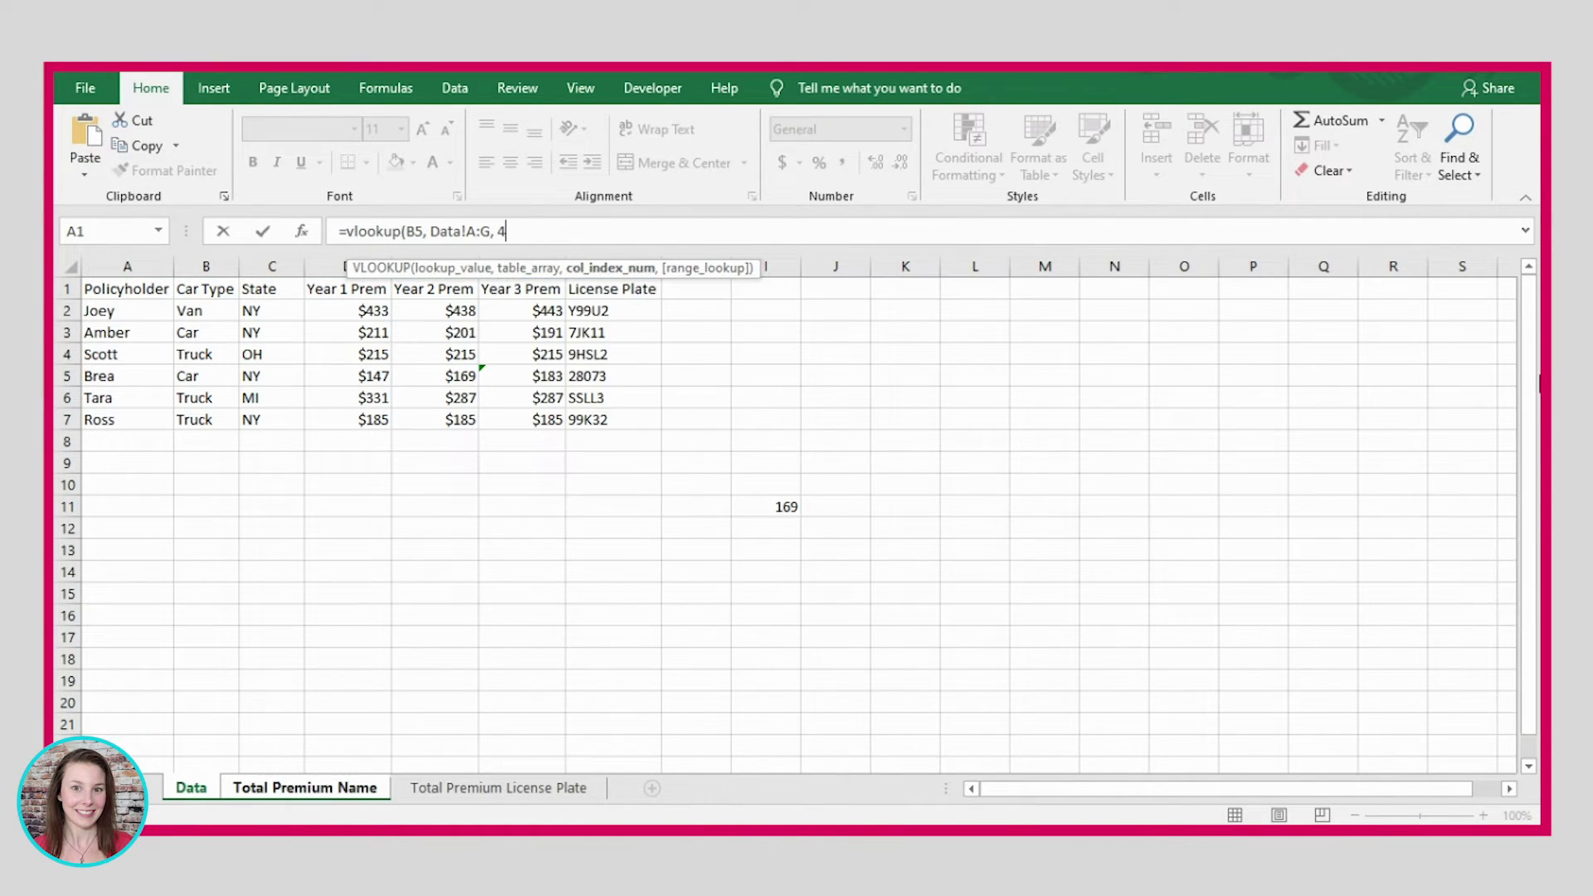
type(", FALSE)")
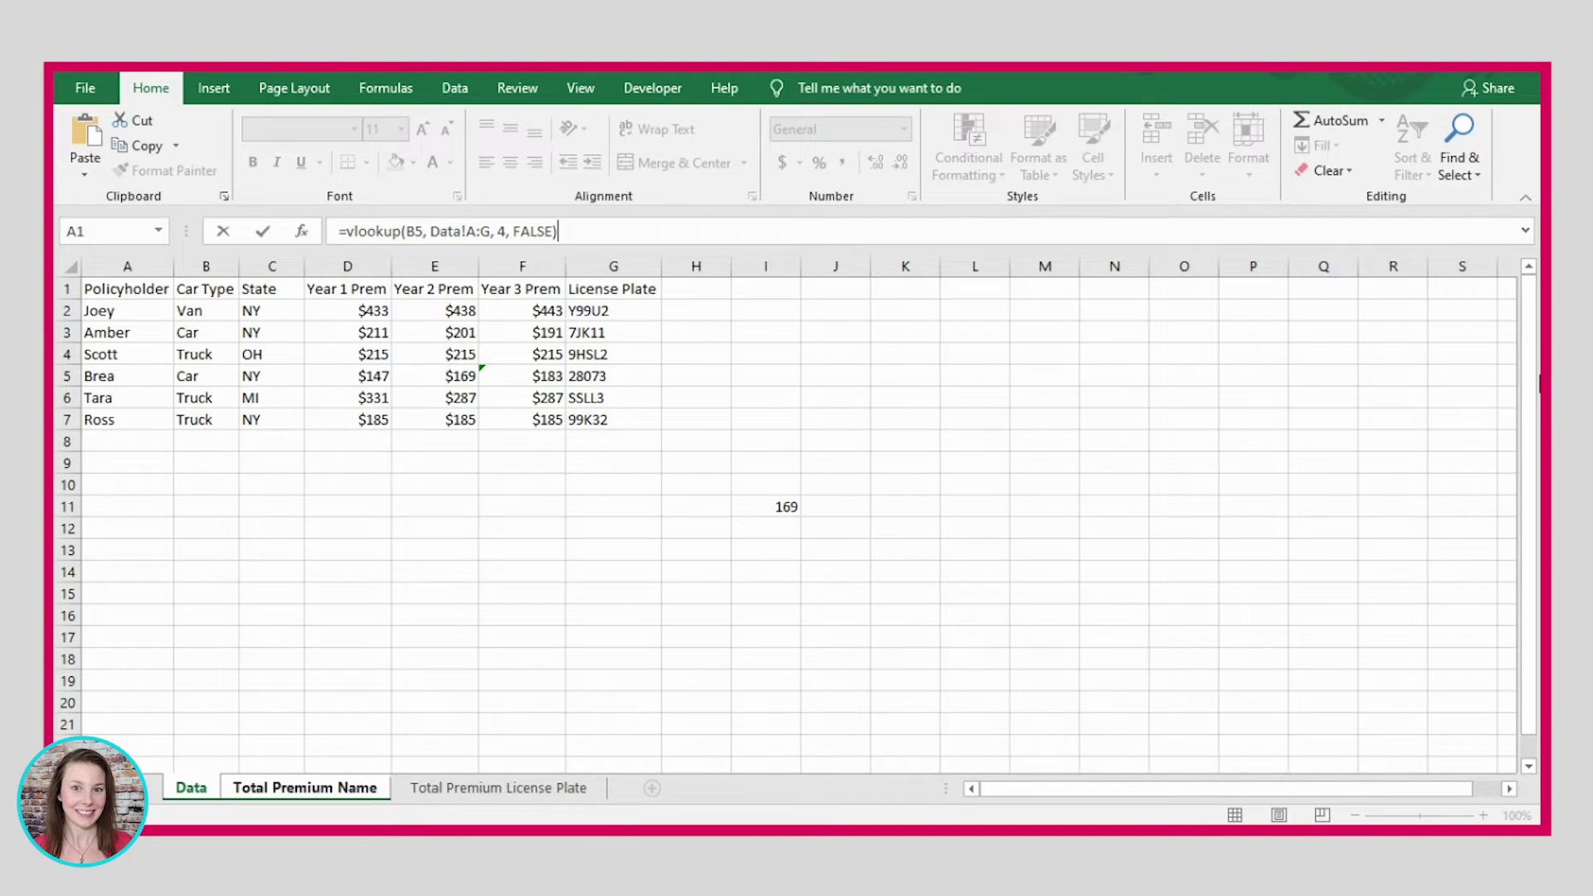
key("Return")
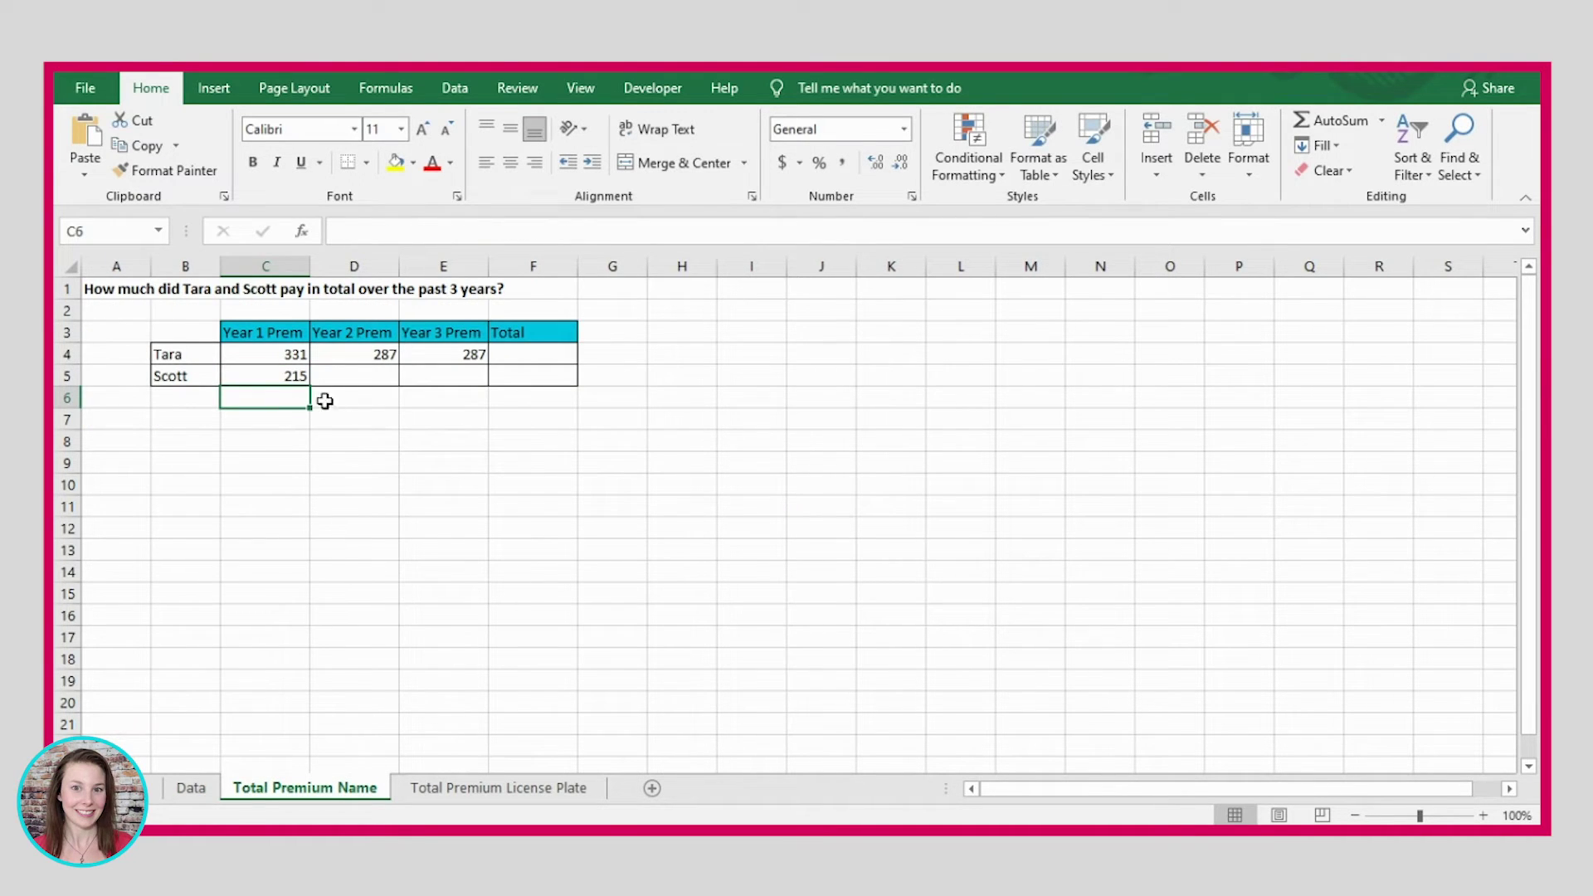
Check the C5 lookup by highlighting row 4 and column D on the Data sheet, and inspect the other years' premiums in E4 and F4.
left_click(284, 375)
left_click(191, 787)
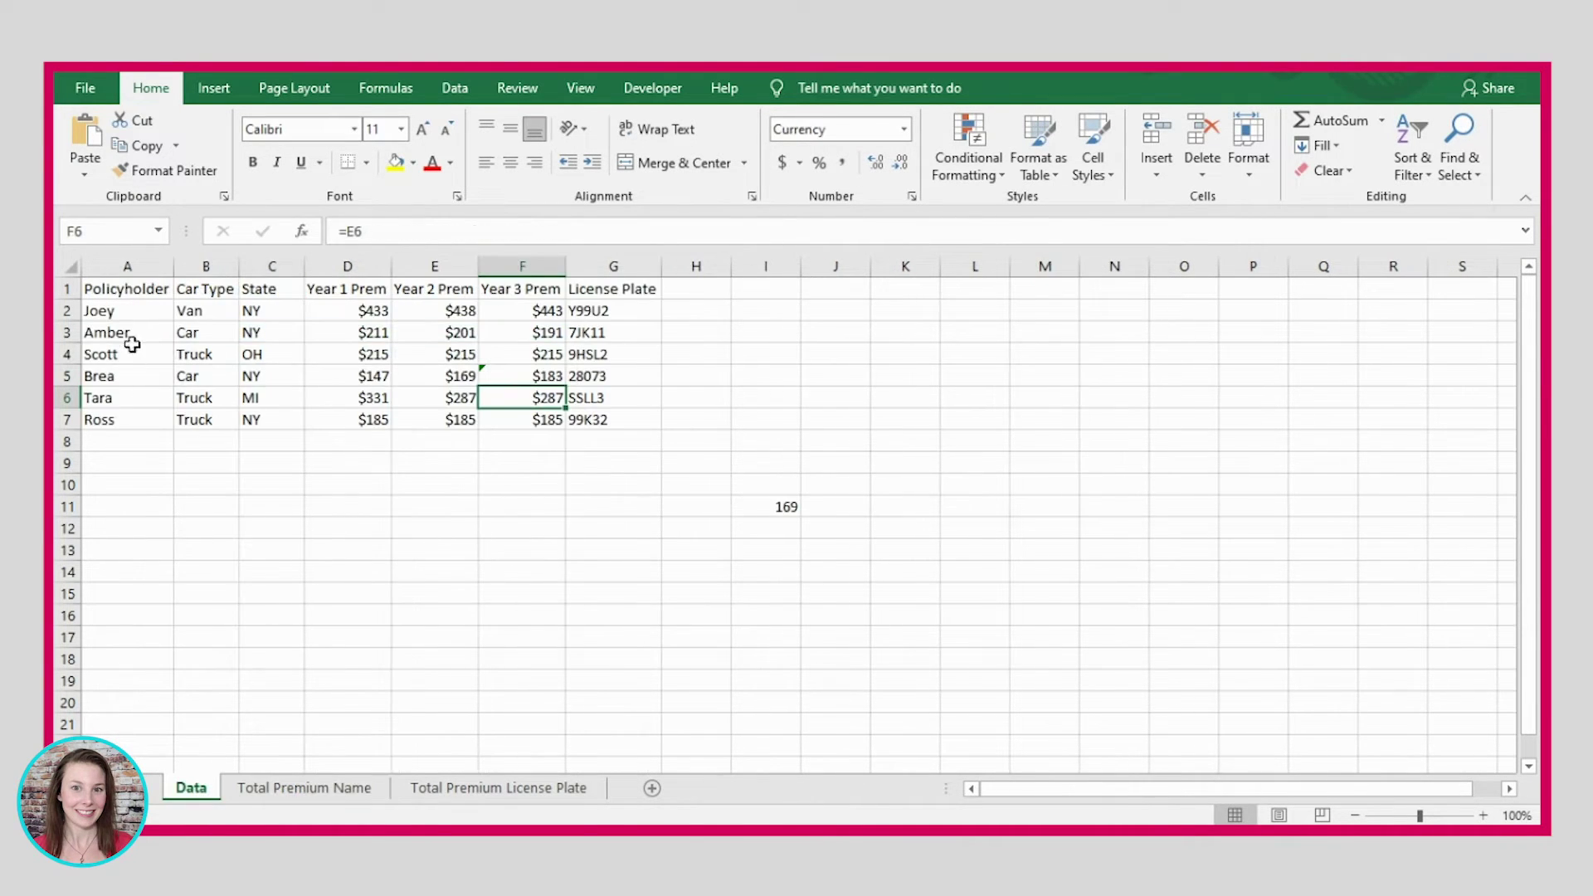
left_click(56, 353)
left_click(355, 266, "ctrl")
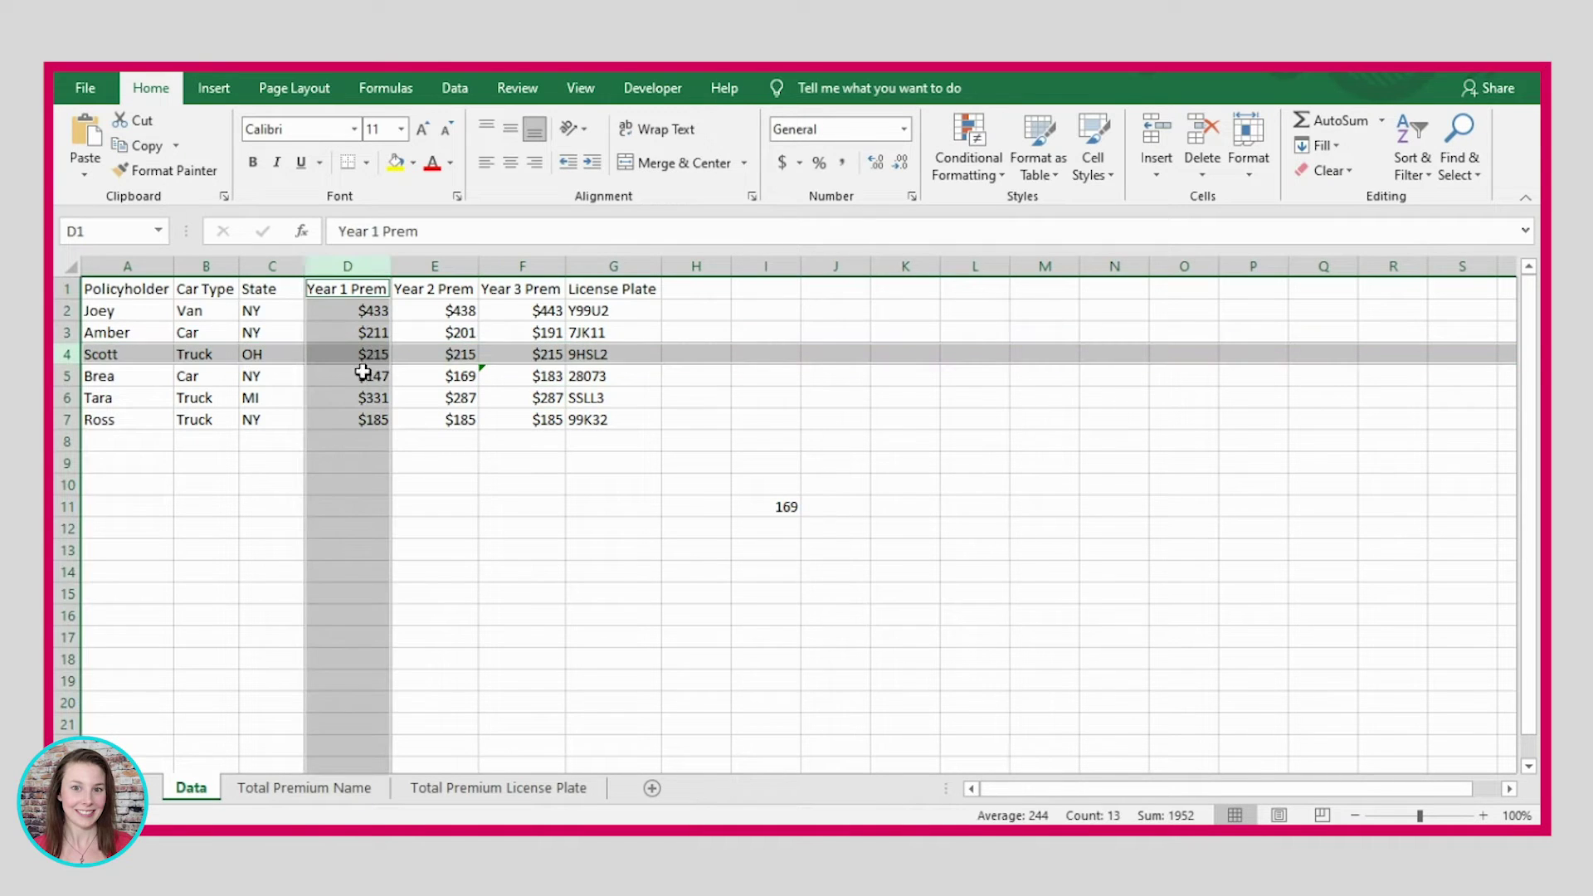
left_click(426, 355)
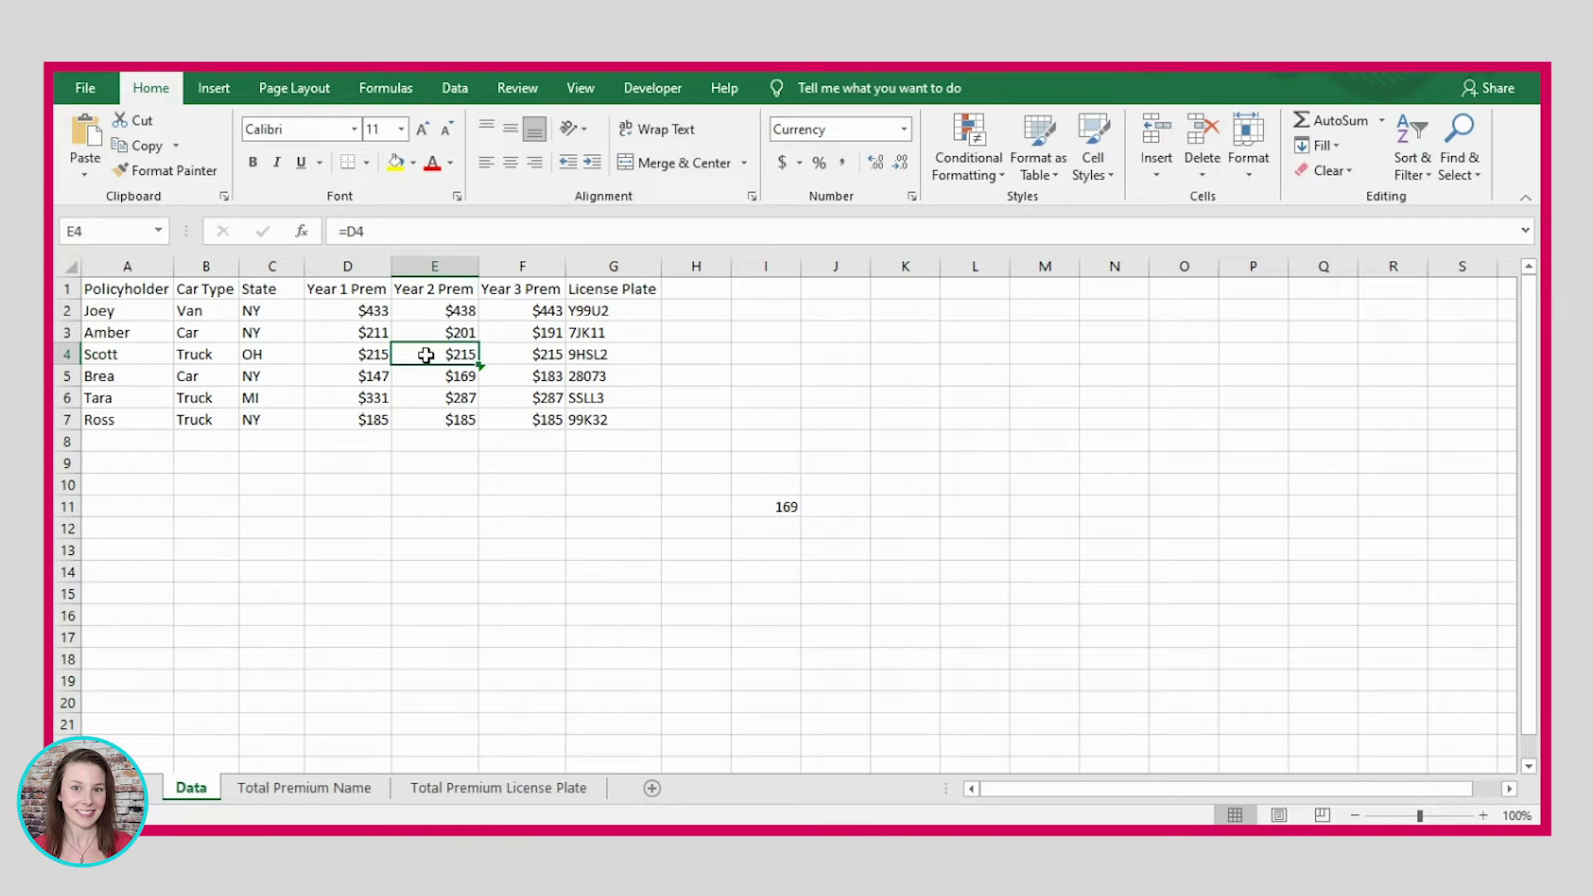
left_click(526, 355)
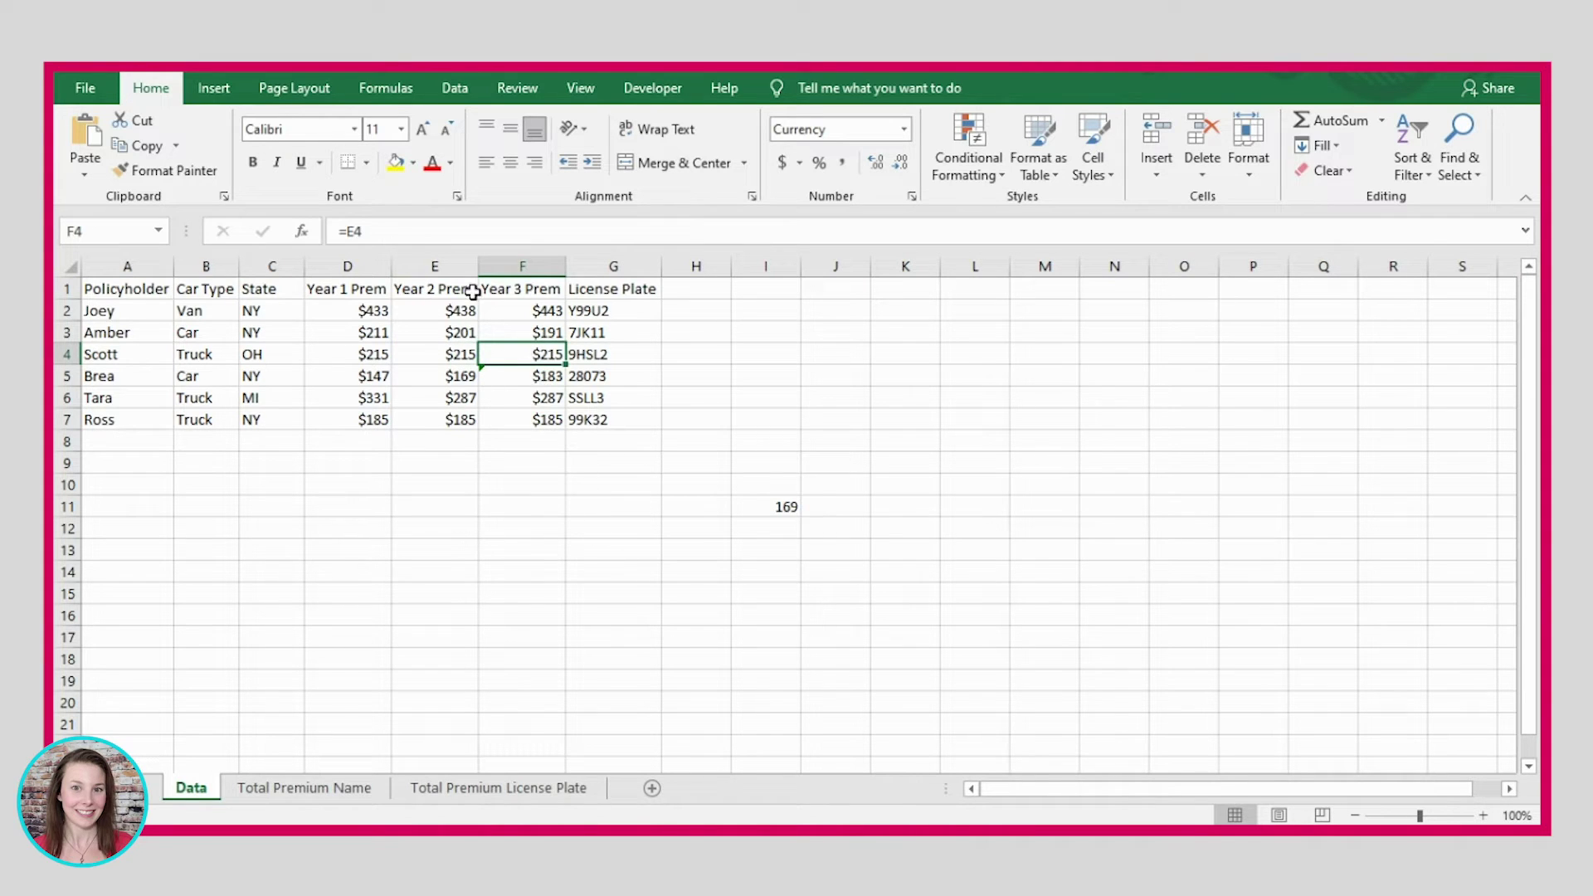
In D5 of Total Premium Name, enter a VLOOKUP referencing B5 as the lookup value in Data!A:G, with column index 5 and FALSE.
left_click(312, 792)
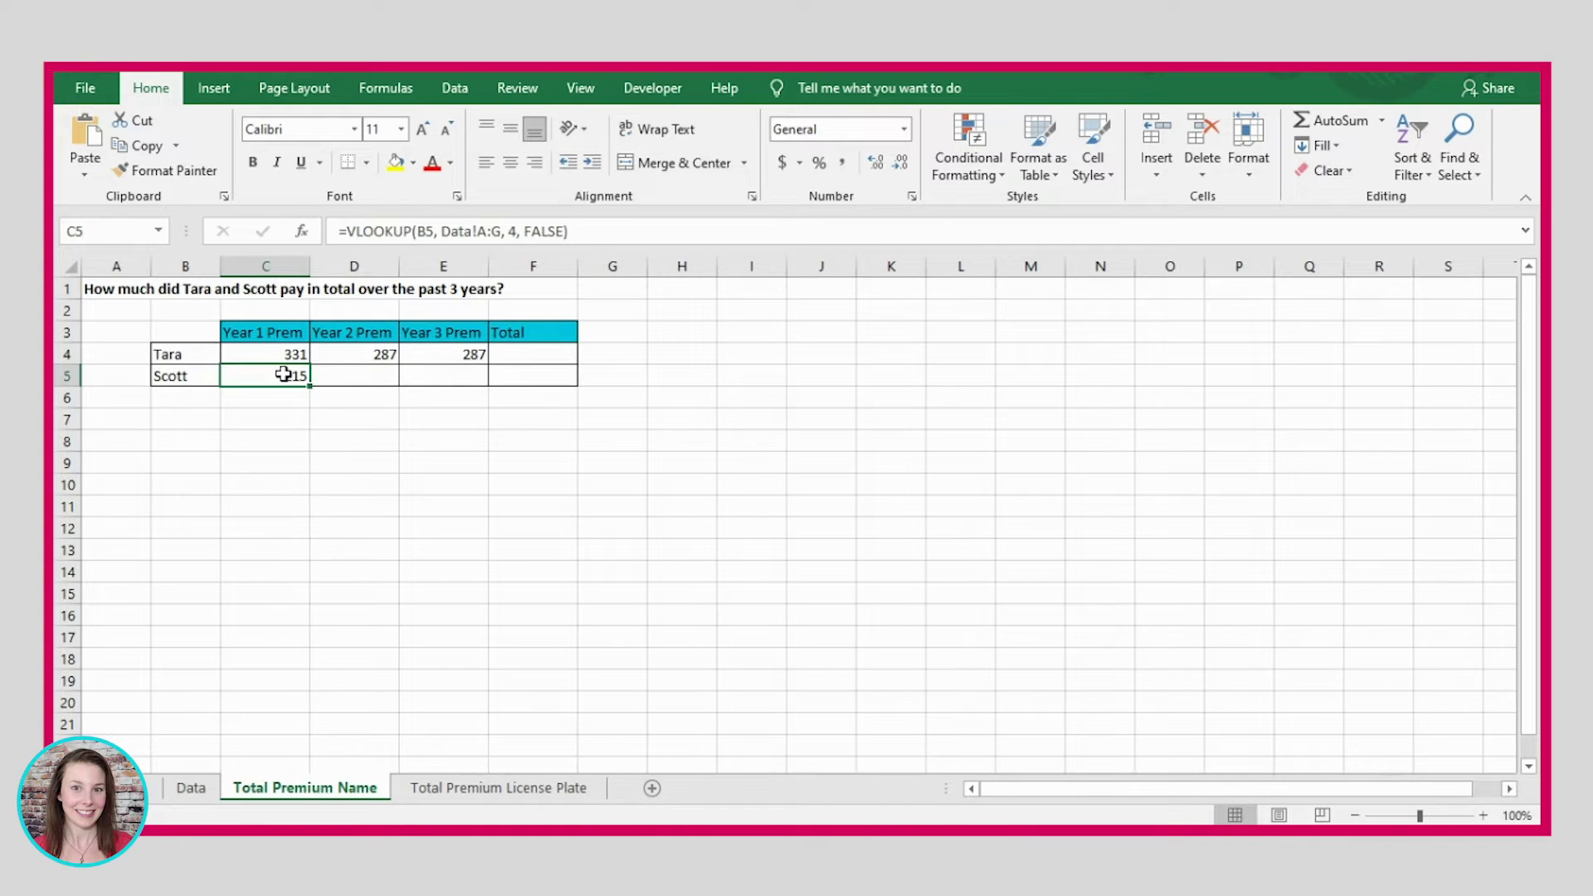
left_click(347, 379)
type("=vlookup(")
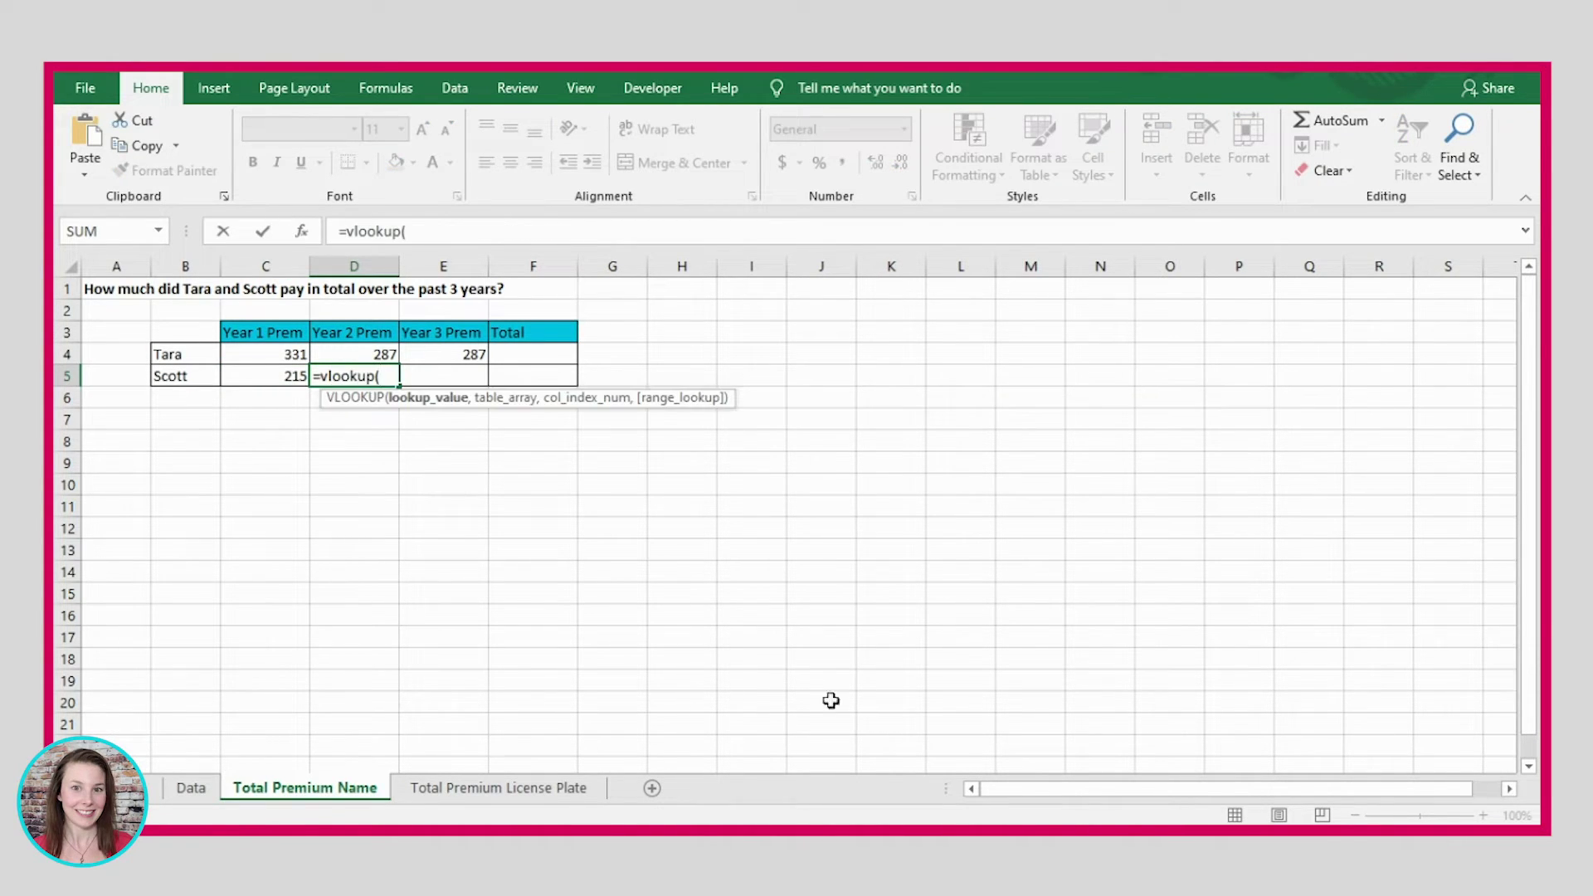
left_click(192, 373)
type(",")
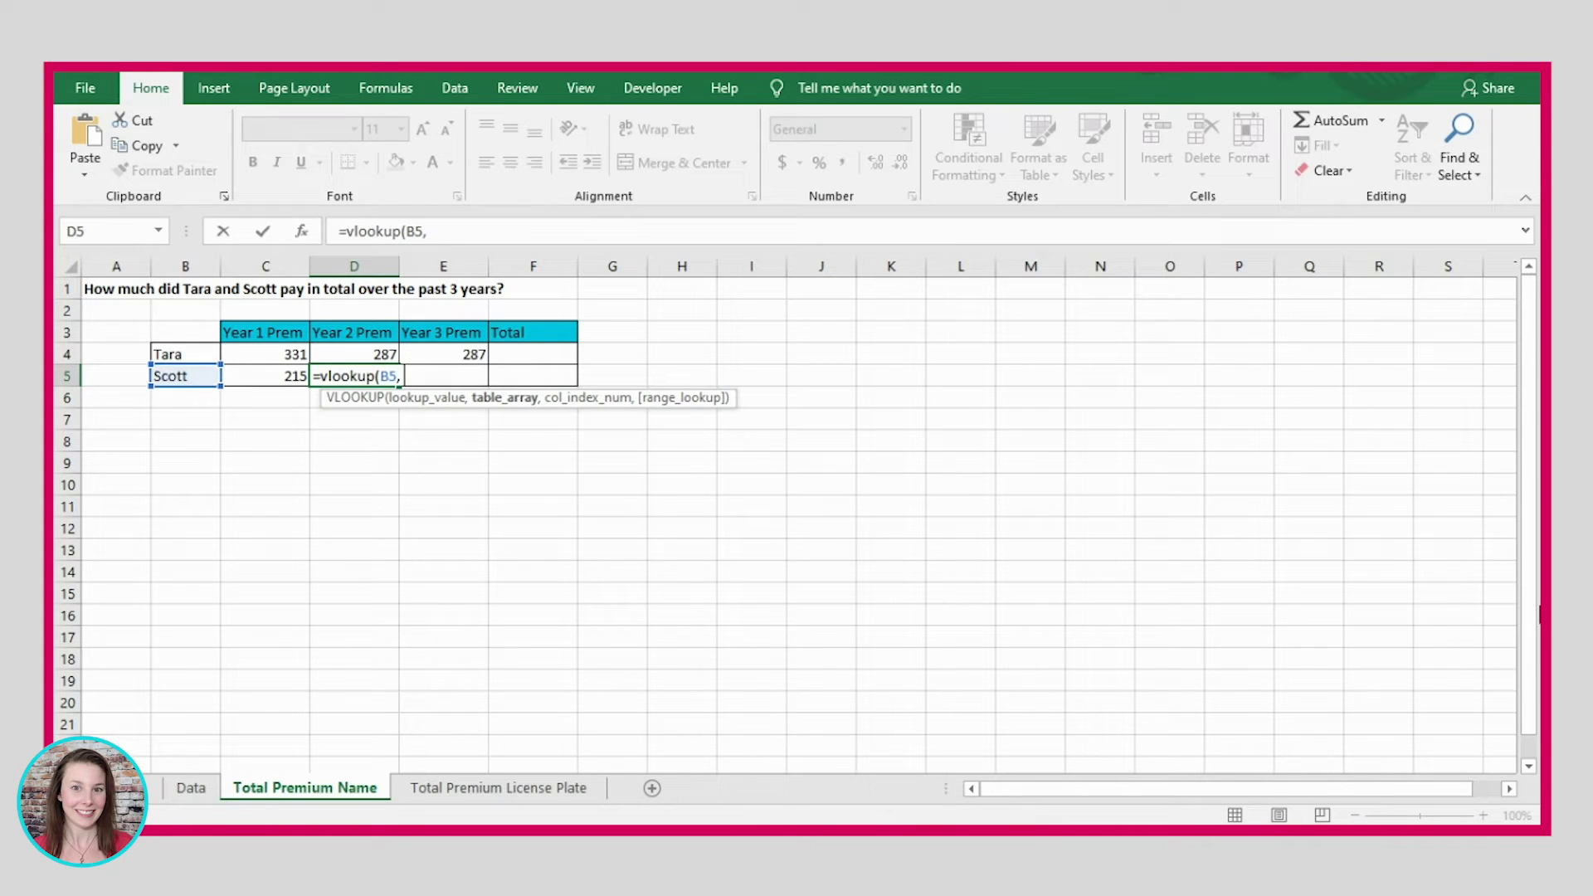
left_click(191, 787)
left_click_drag(124, 265, 597, 241)
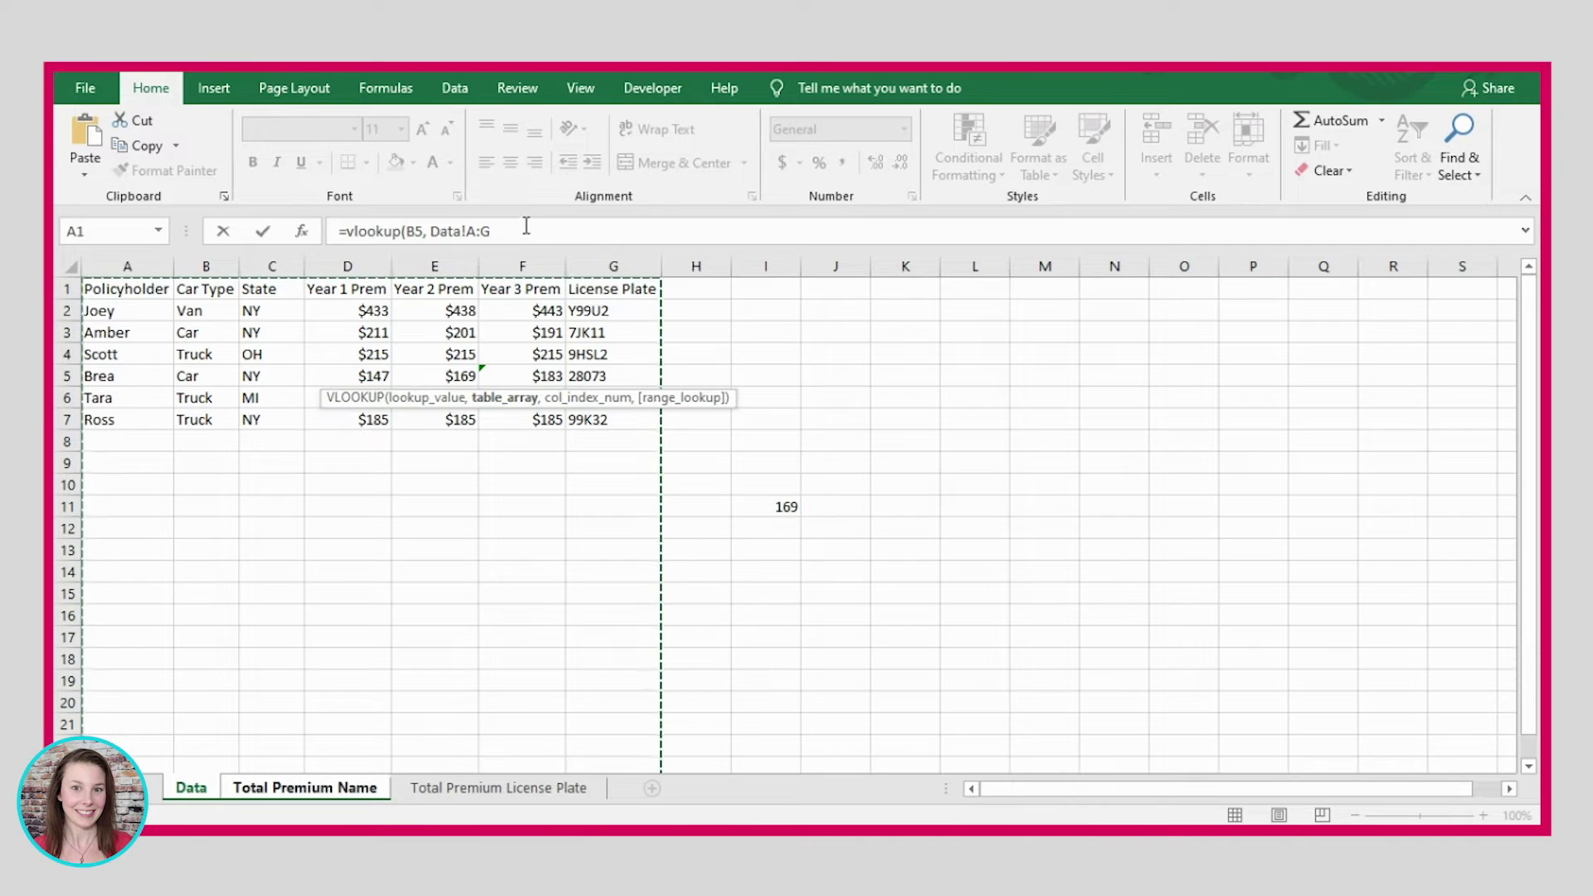
type(", ")
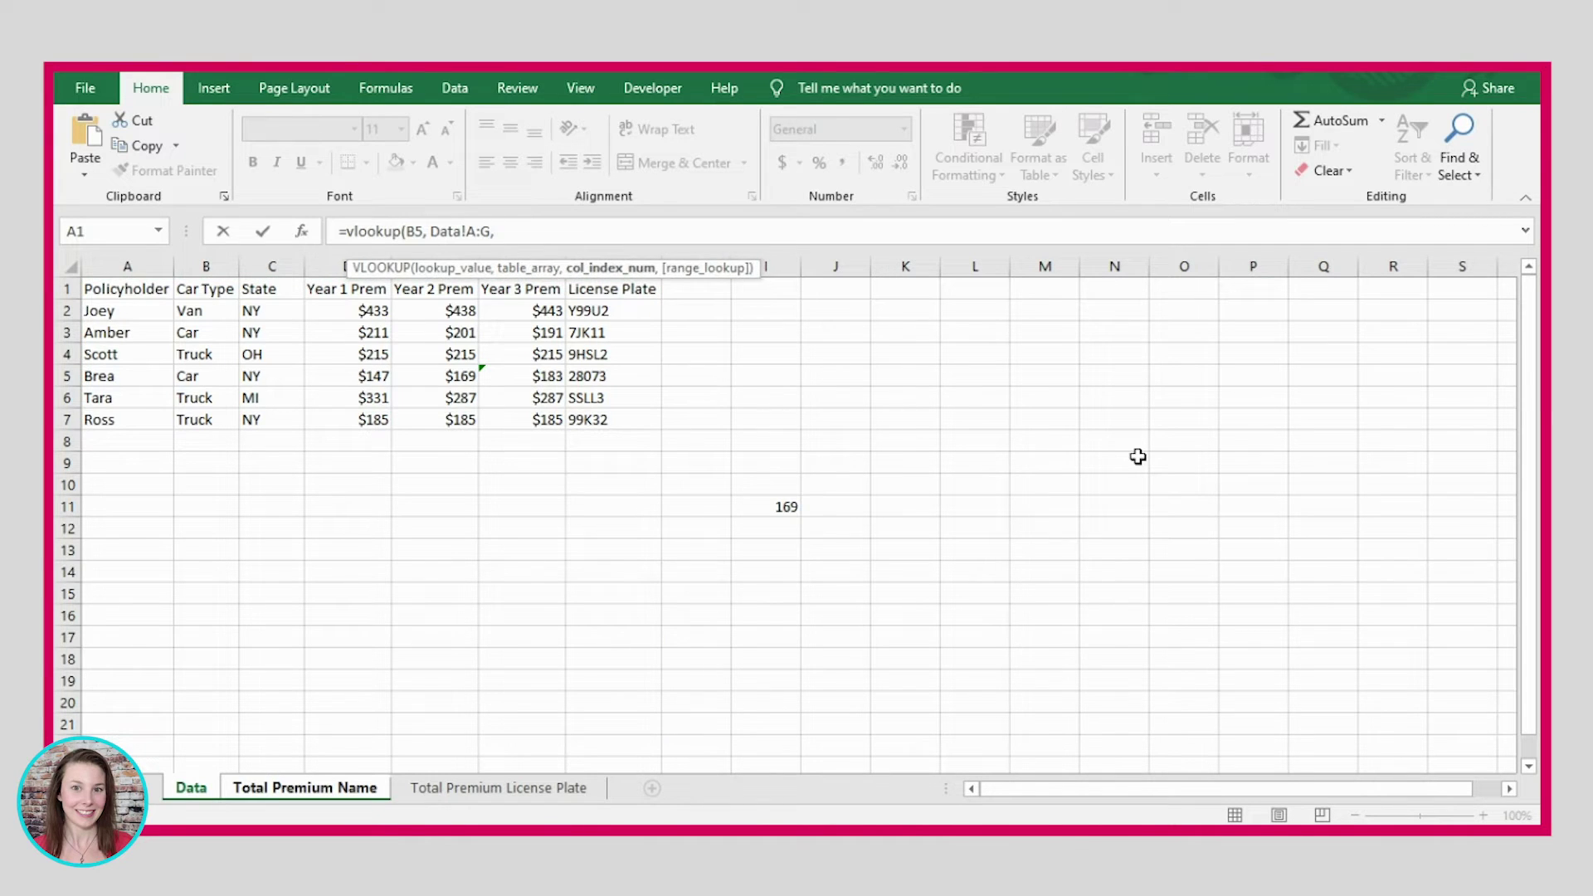
type("5, false)")
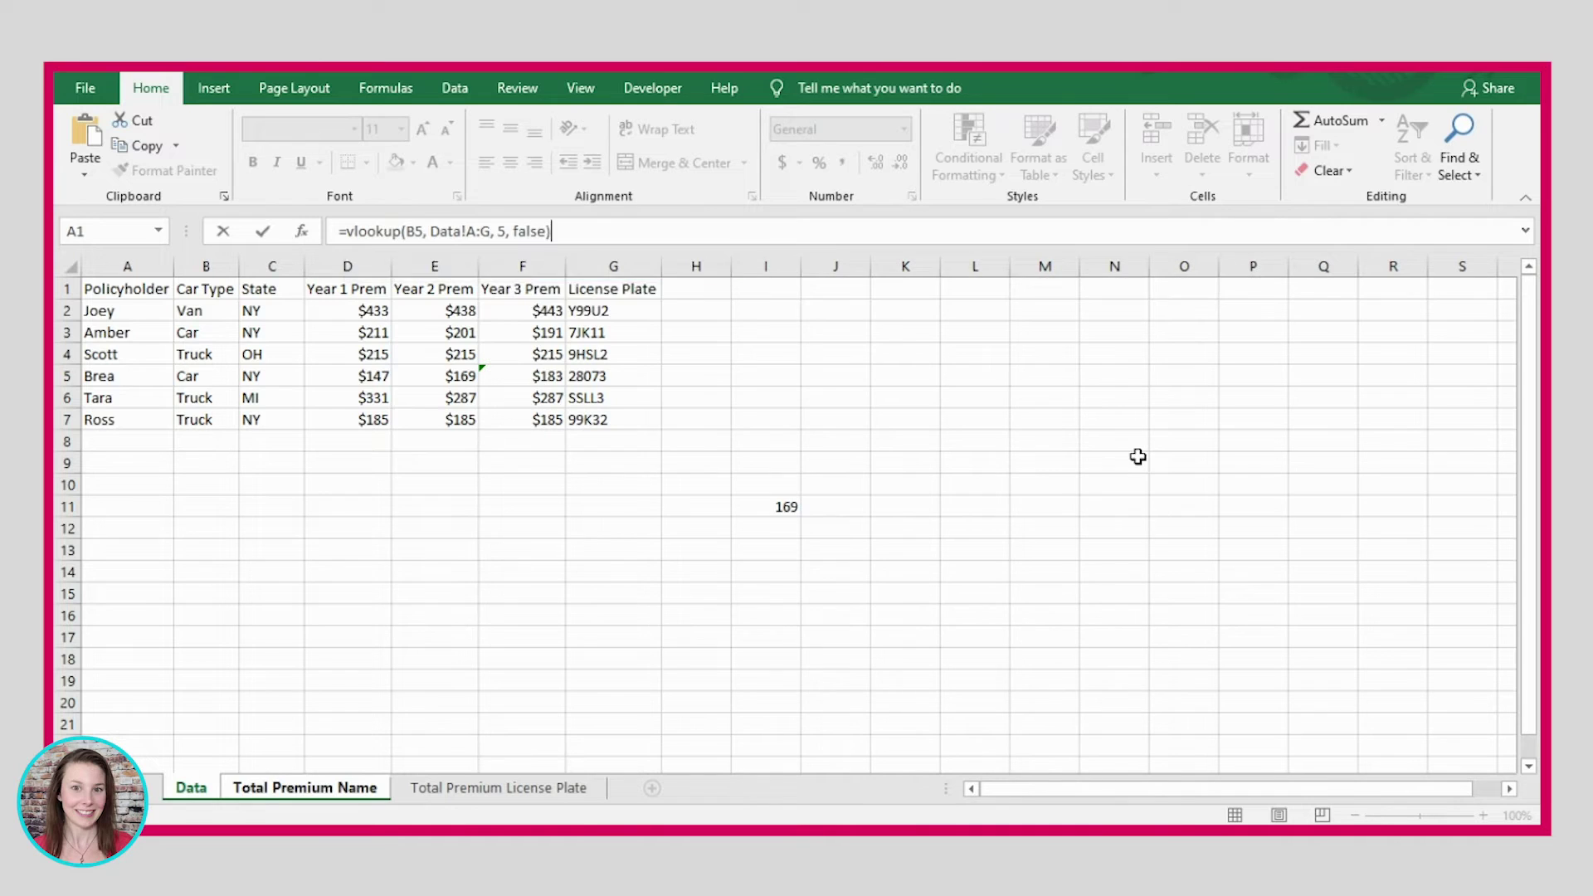
key("Return")
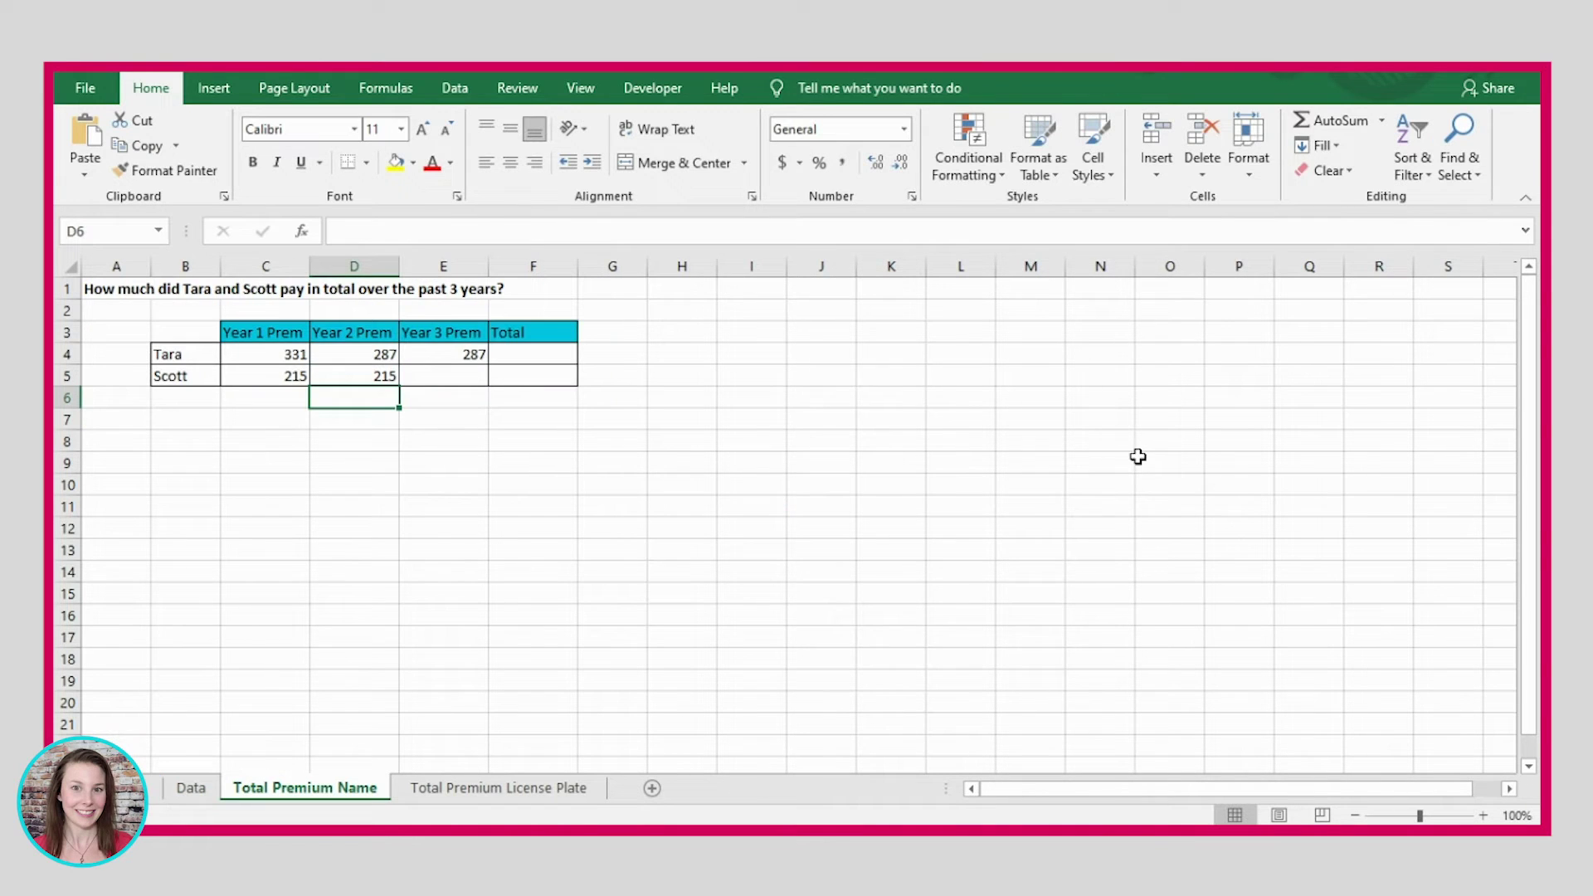
In E5 of Total Premium Name, enter a VLOOKUP referencing B5 as the lookup value in Data!A:G, with column index 6 and FALSE.
left_click(469, 377)
type("=")
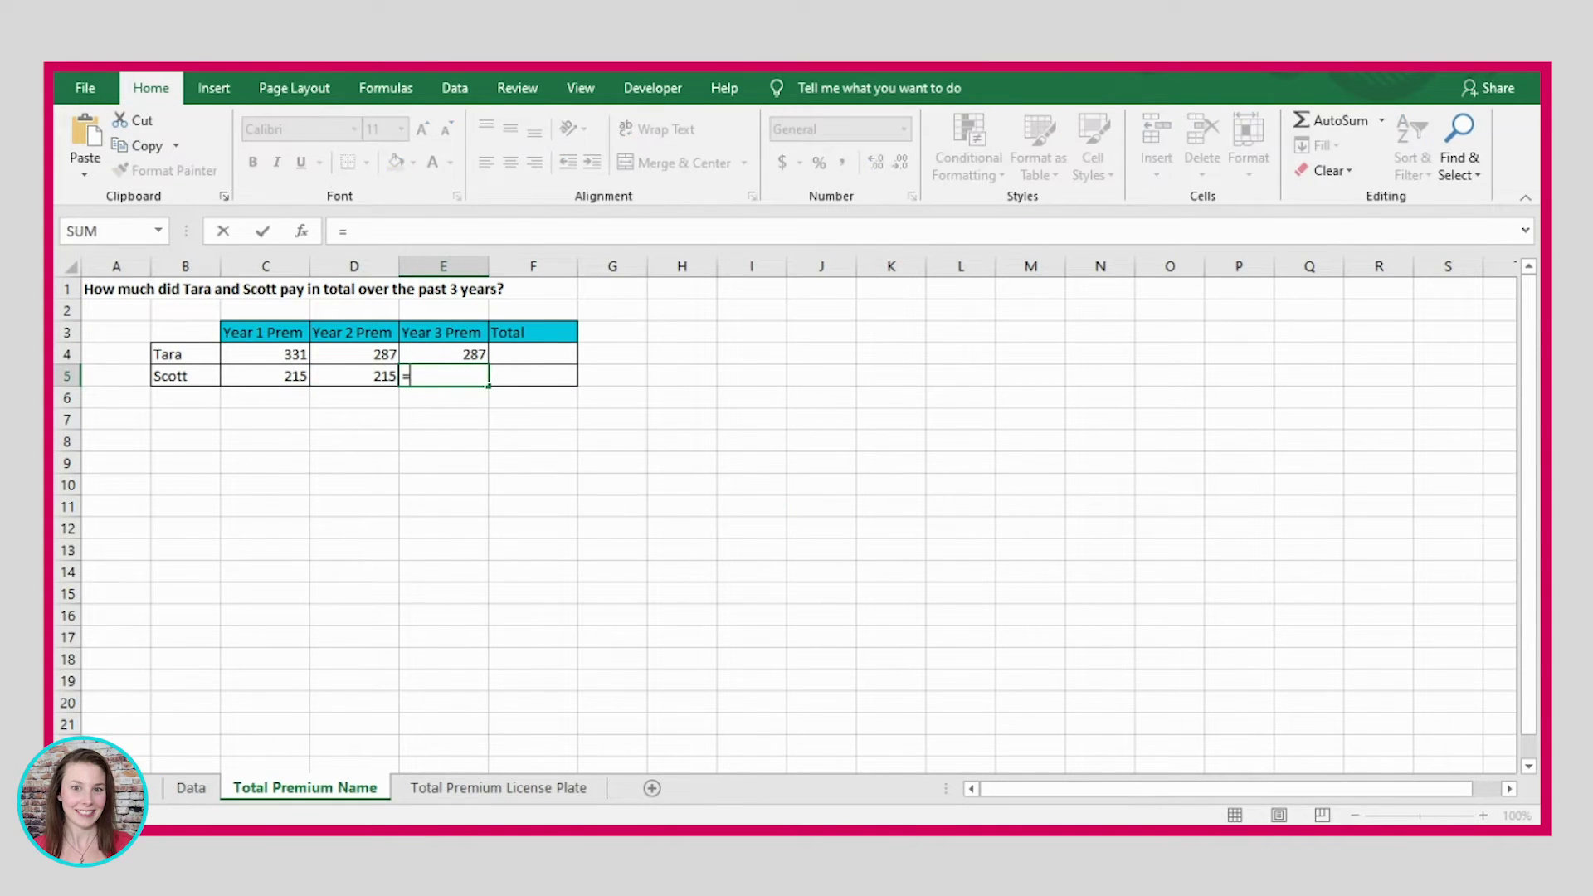
type("vlookup(")
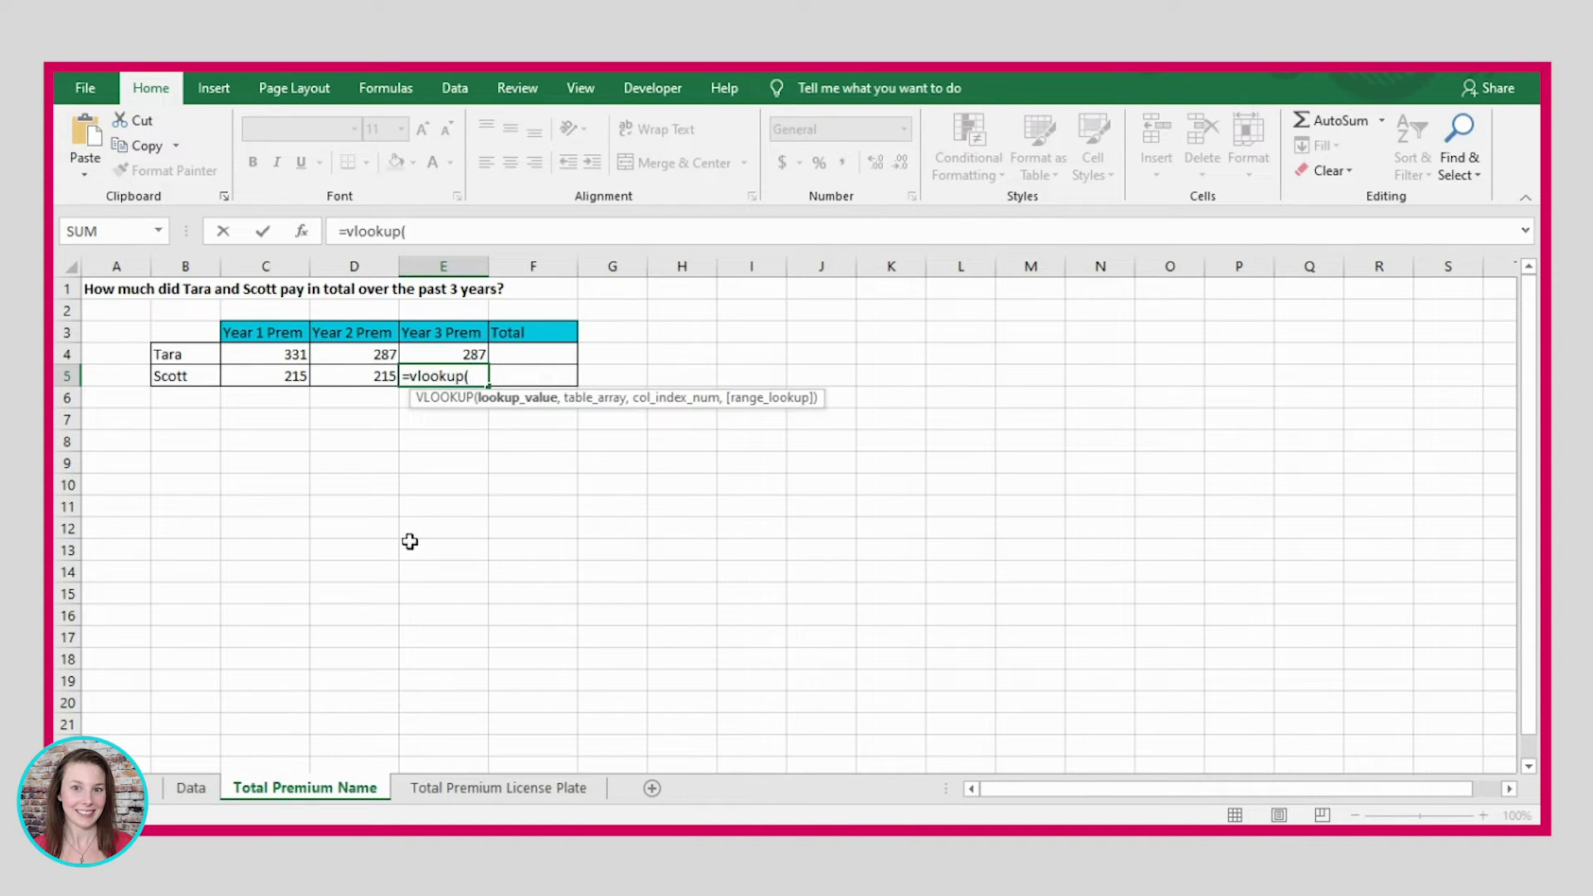
left_click(191, 379)
type(",")
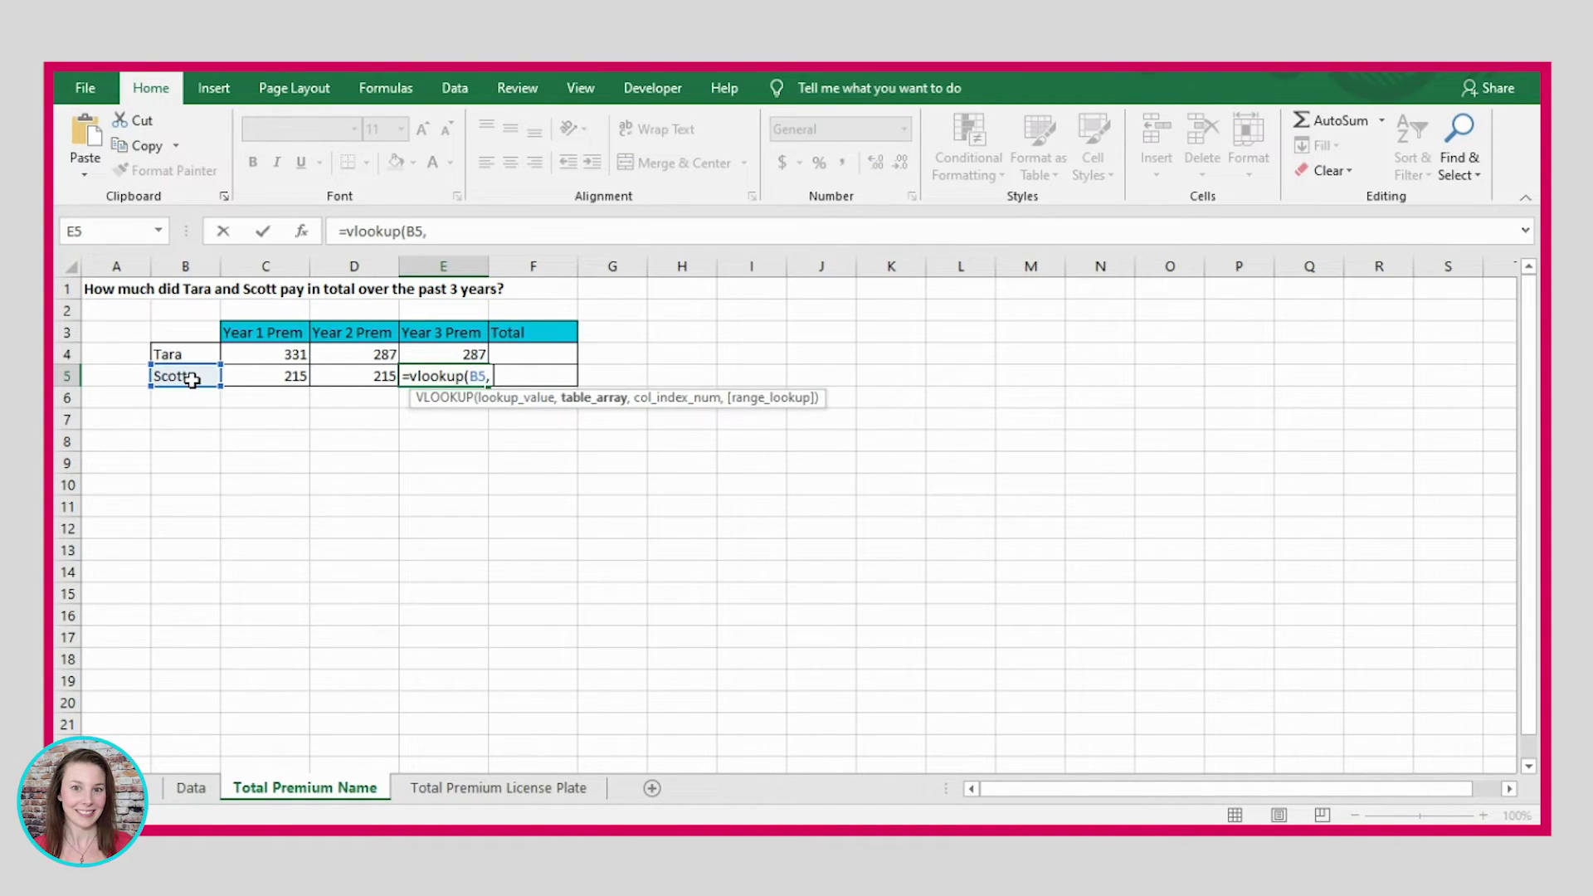
left_click(190, 787)
left_click_drag(87, 257, 634, 263)
type(", l")
key("BackSpace")
type("6, false)")
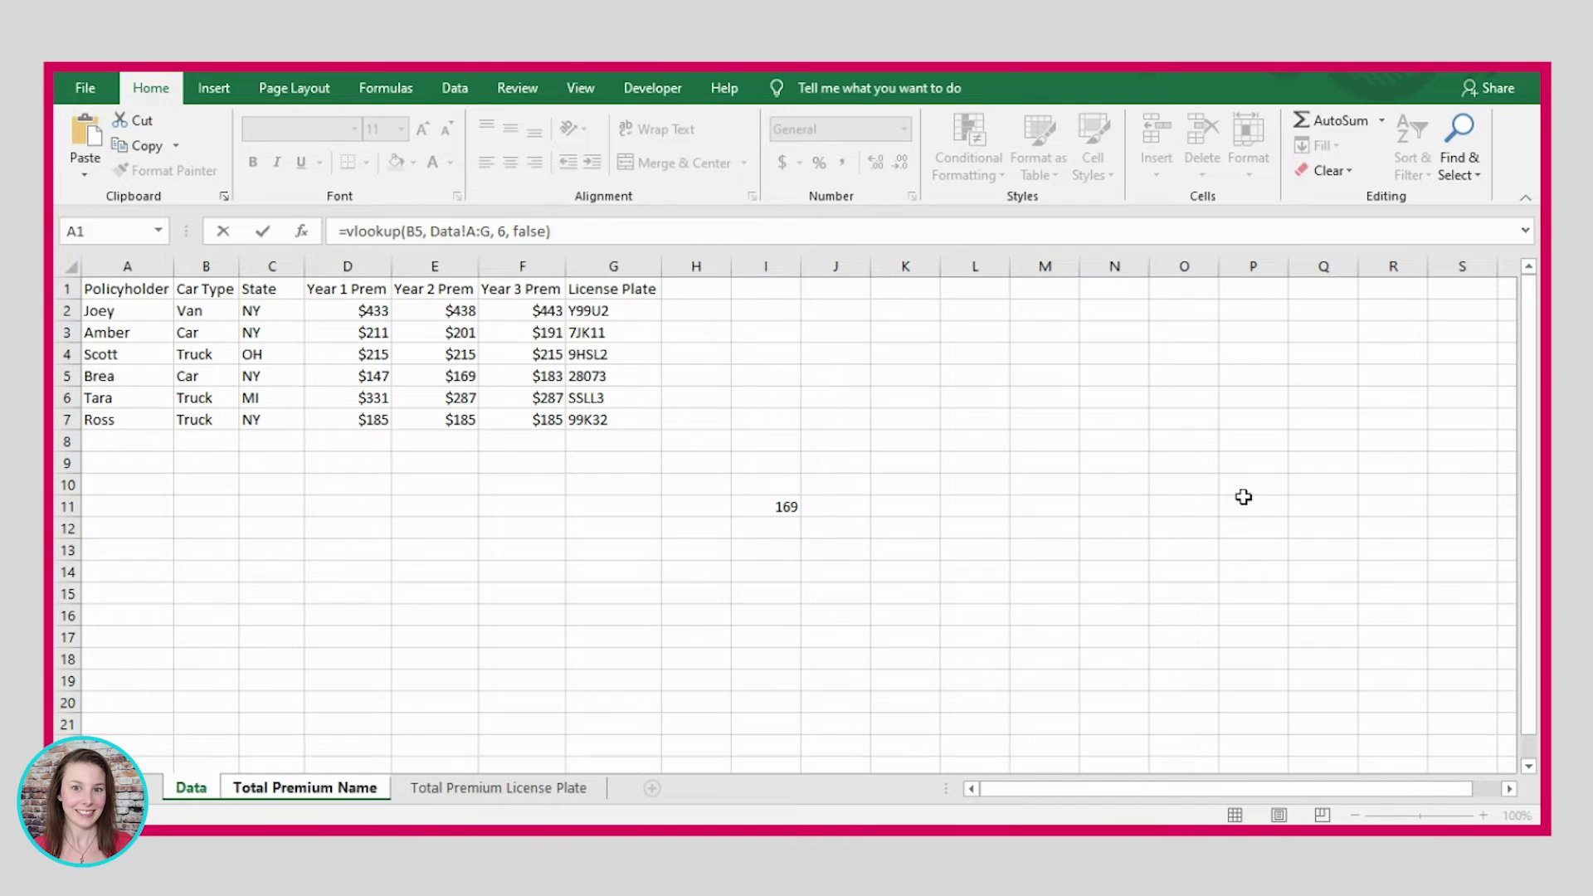
key("Return")
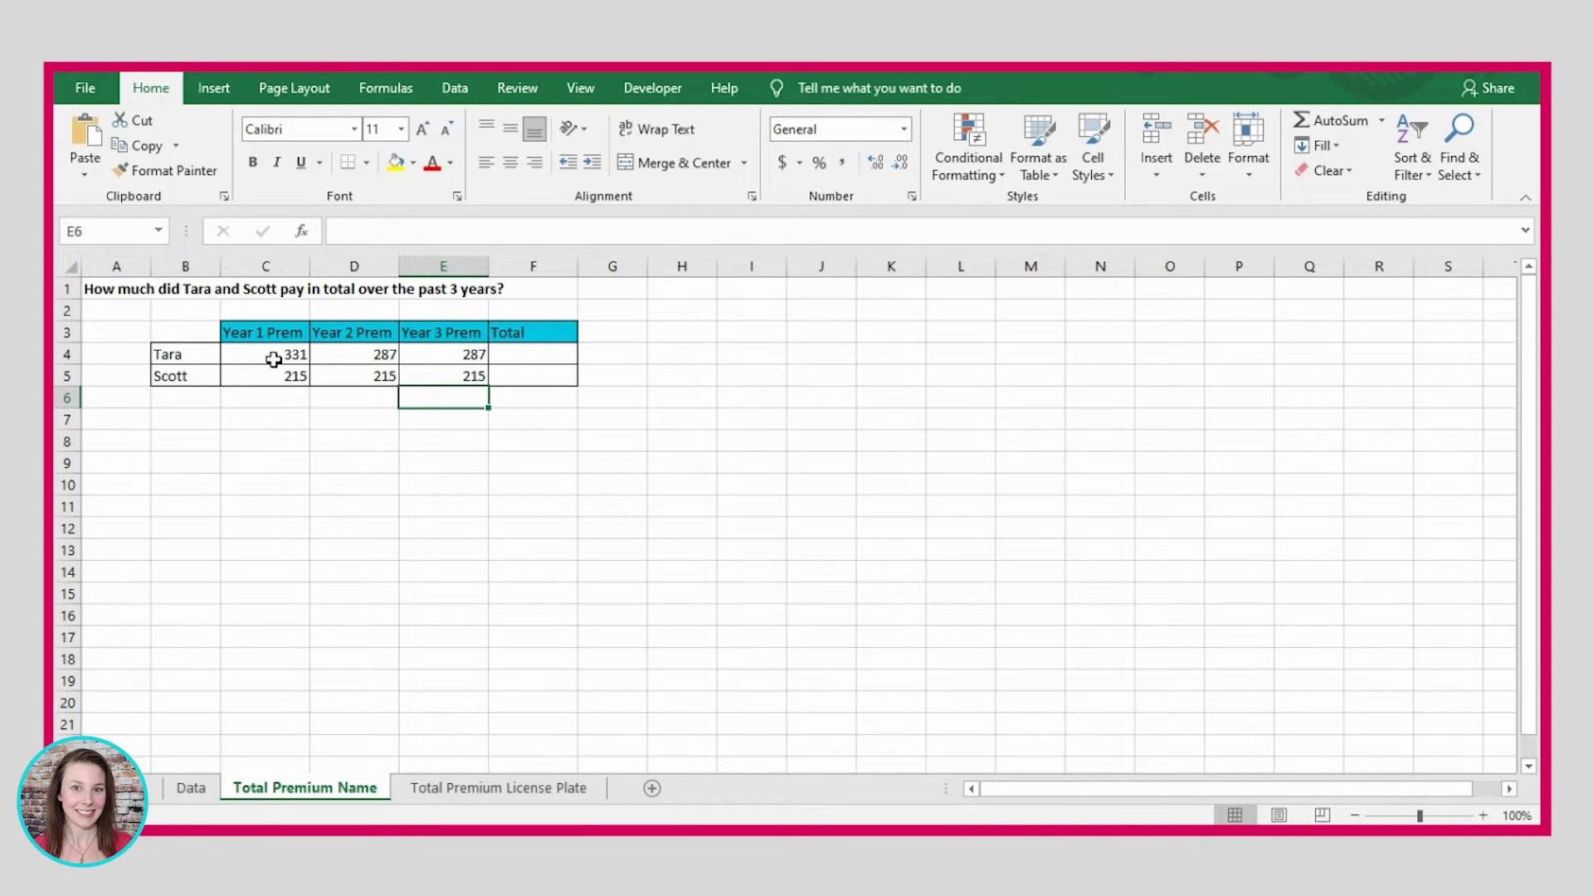
In F4 of Total Premium Name, enter a SUM formula adding the three yearly premiums in C4:E4.
left_click(539, 361)
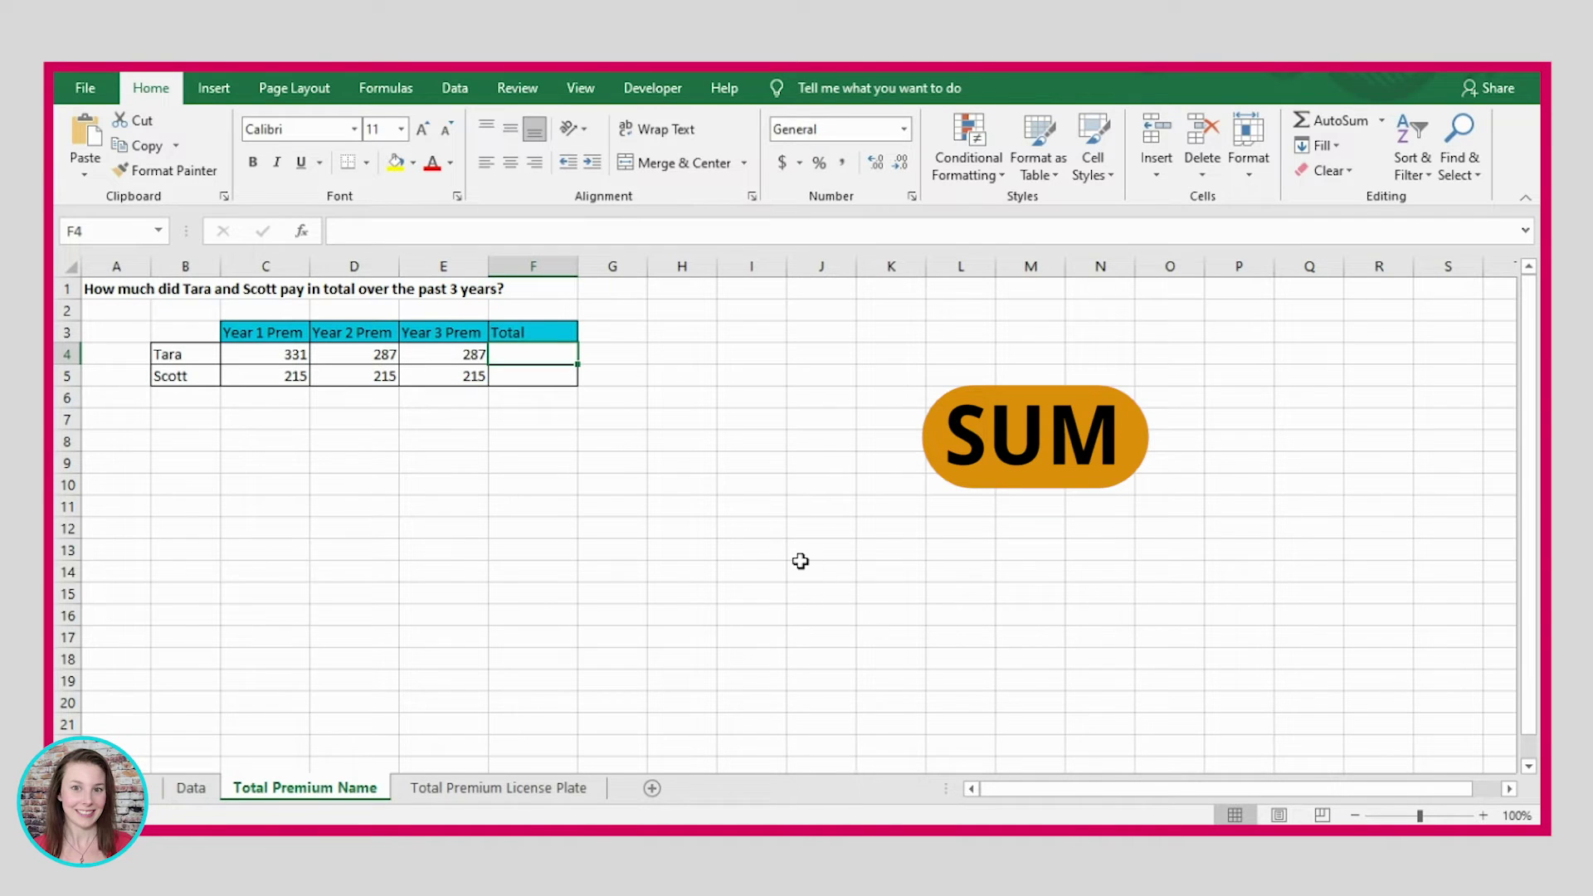
type("=sum(")
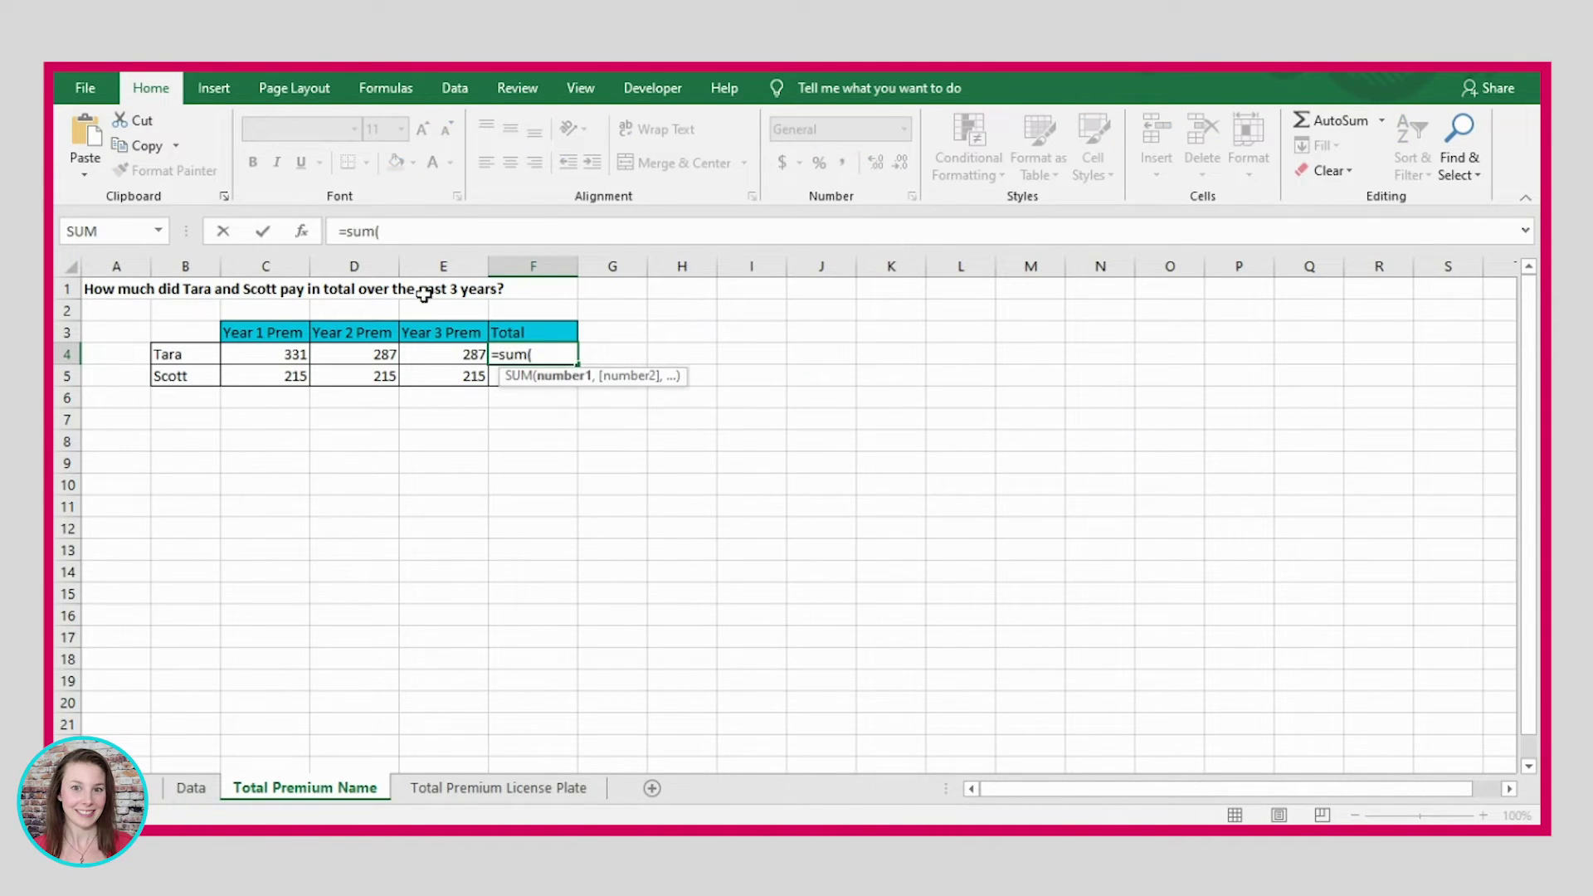
left_click_drag(253, 359, 451, 359)
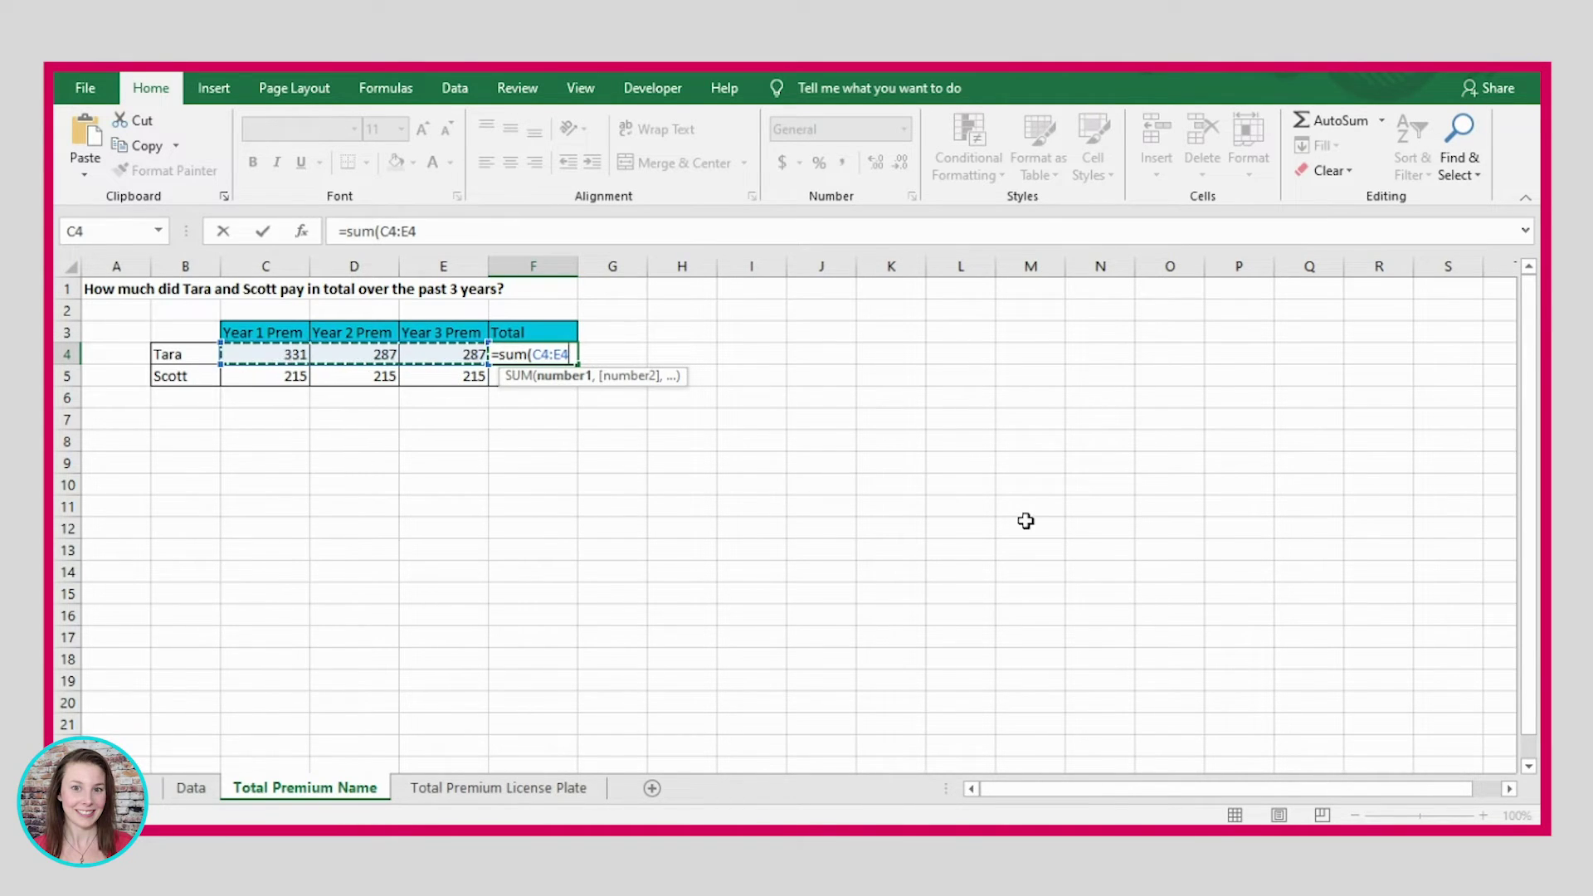
type(")")
key("Return")
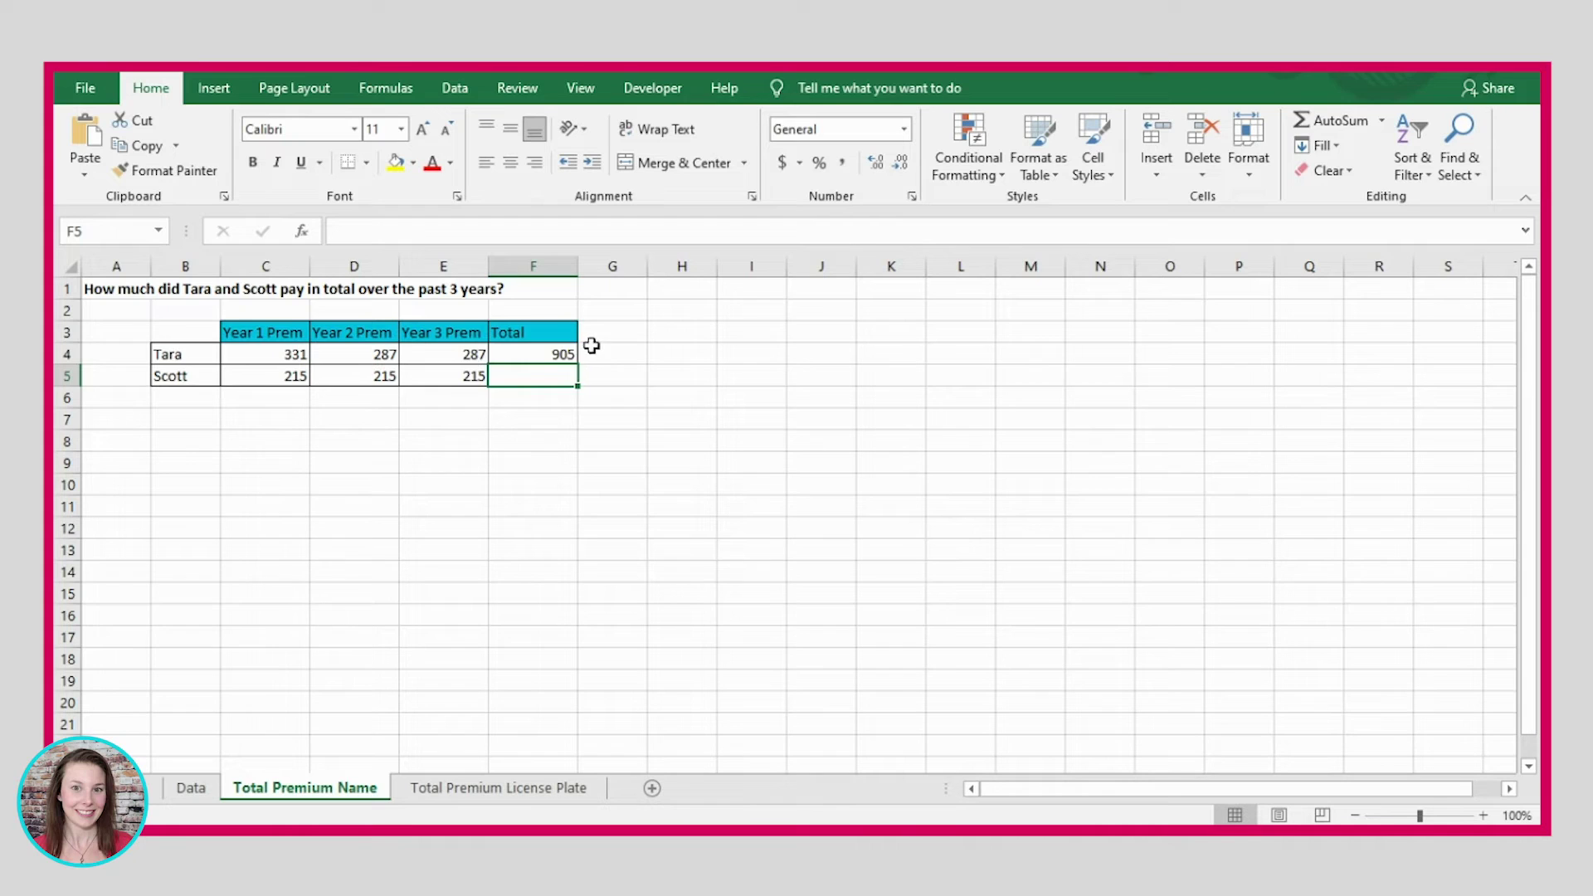
Fill the SUM formula from F4 down to F5 and check which cells the F5 and F4 totals reference.
left_click(546, 352)
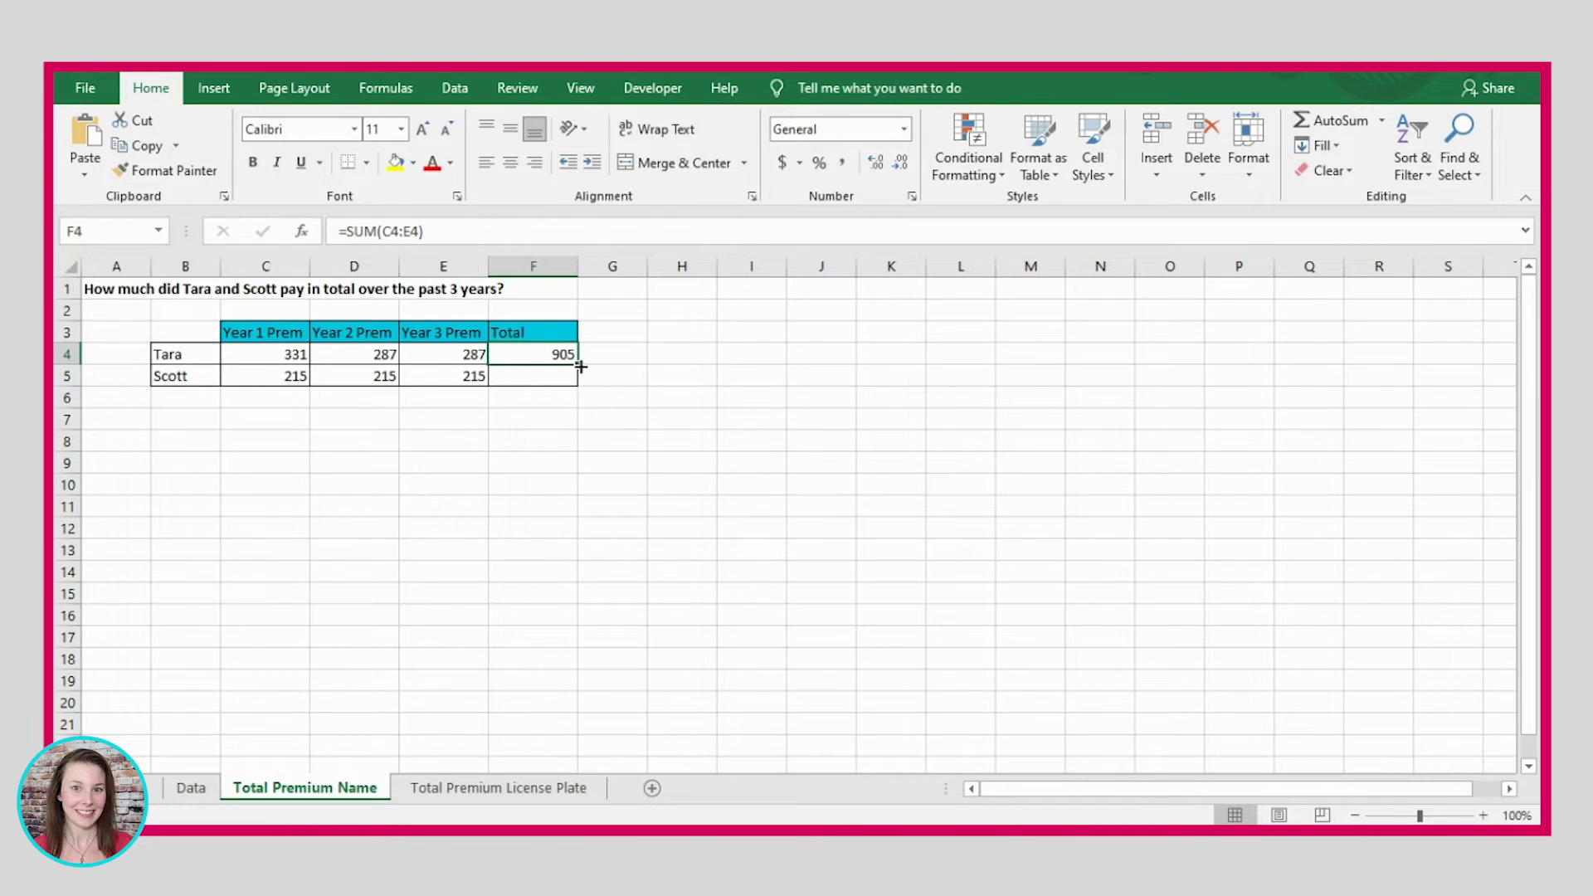
left_click_drag(578, 365, 580, 393)
left_click(608, 398)
left_click(534, 377)
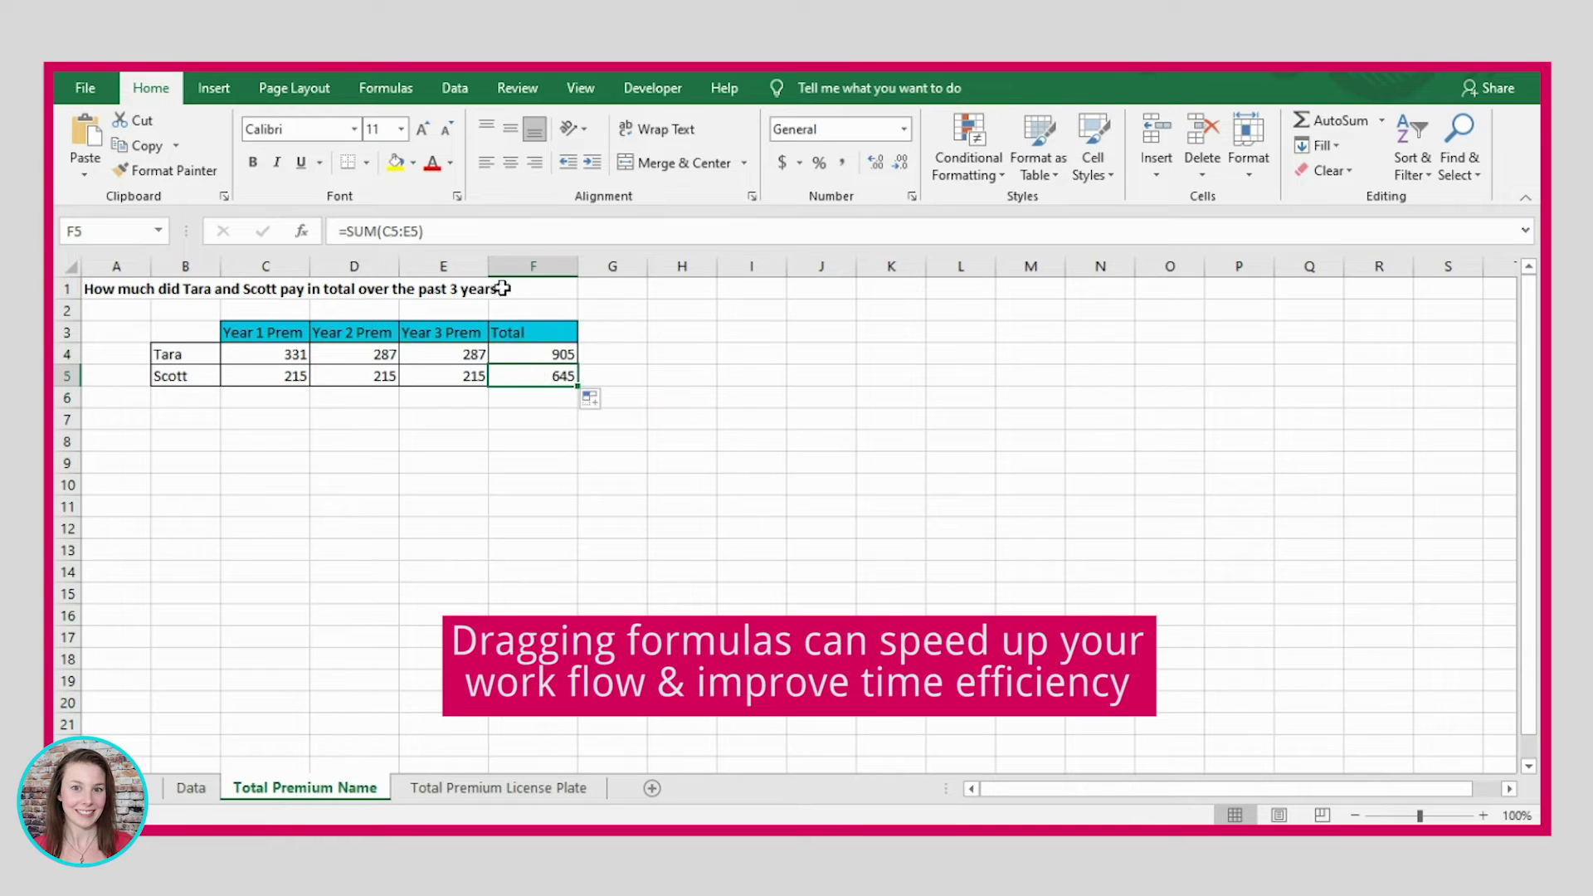
left_click(441, 232)
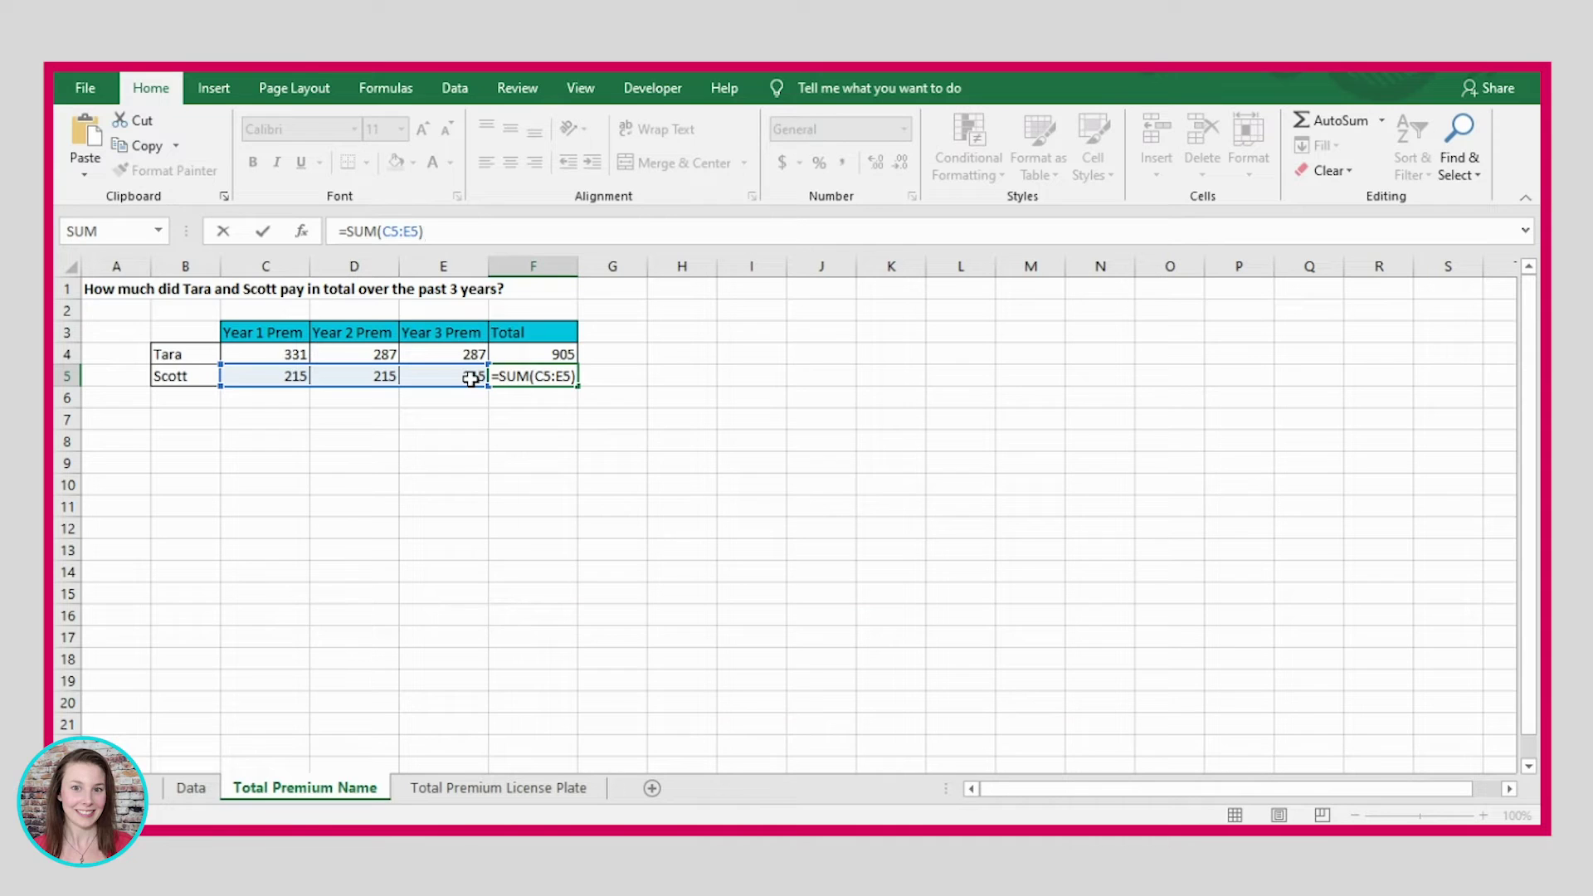
key("Return")
left_click(613, 419)
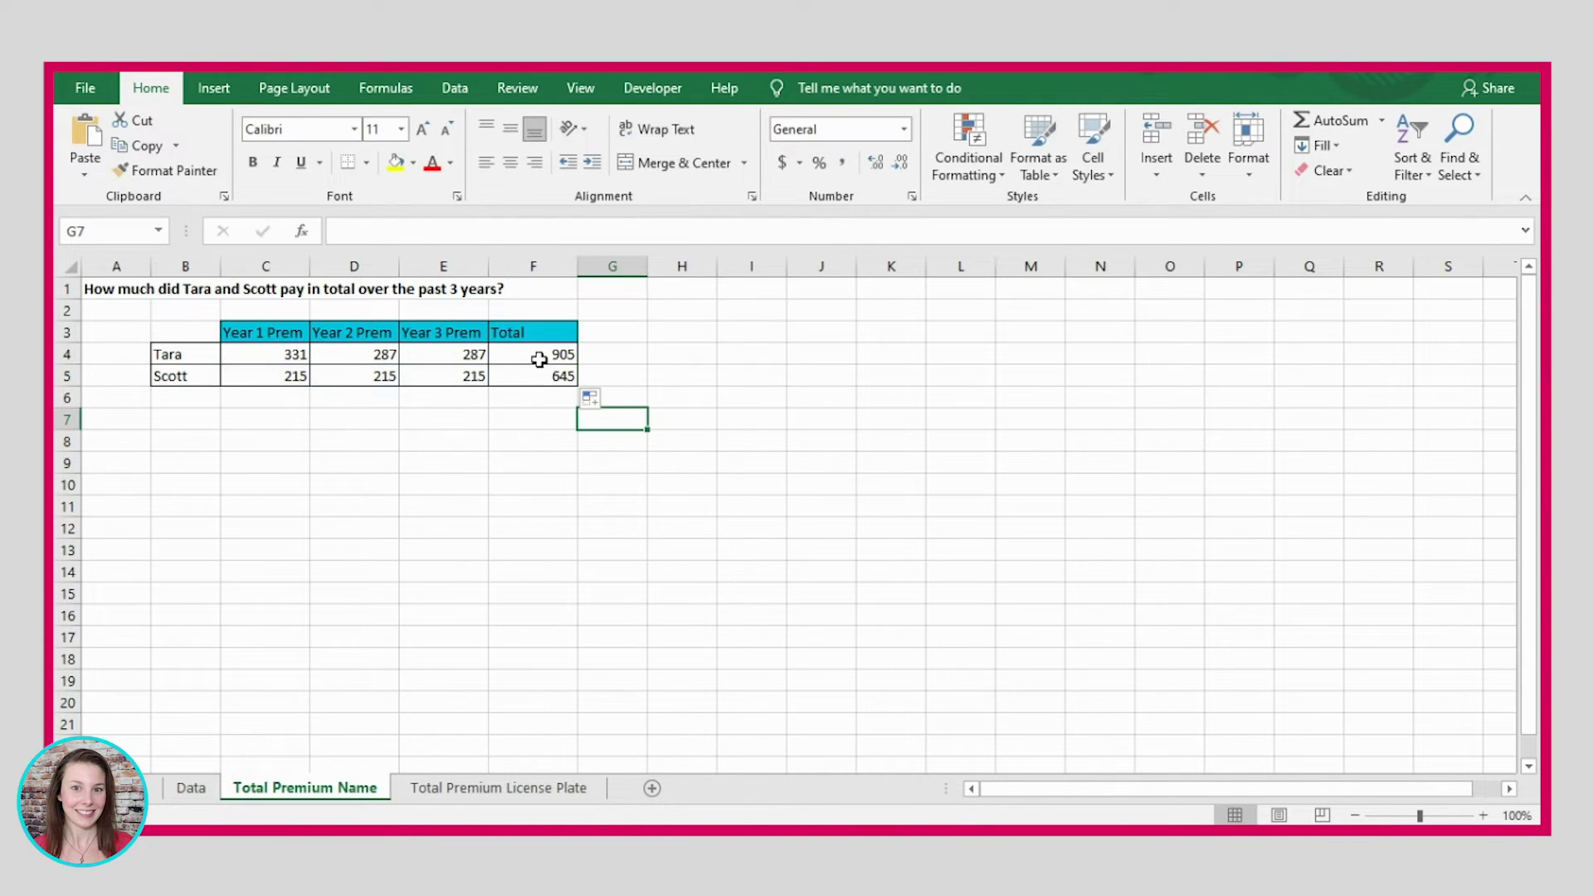
left_click(538, 357)
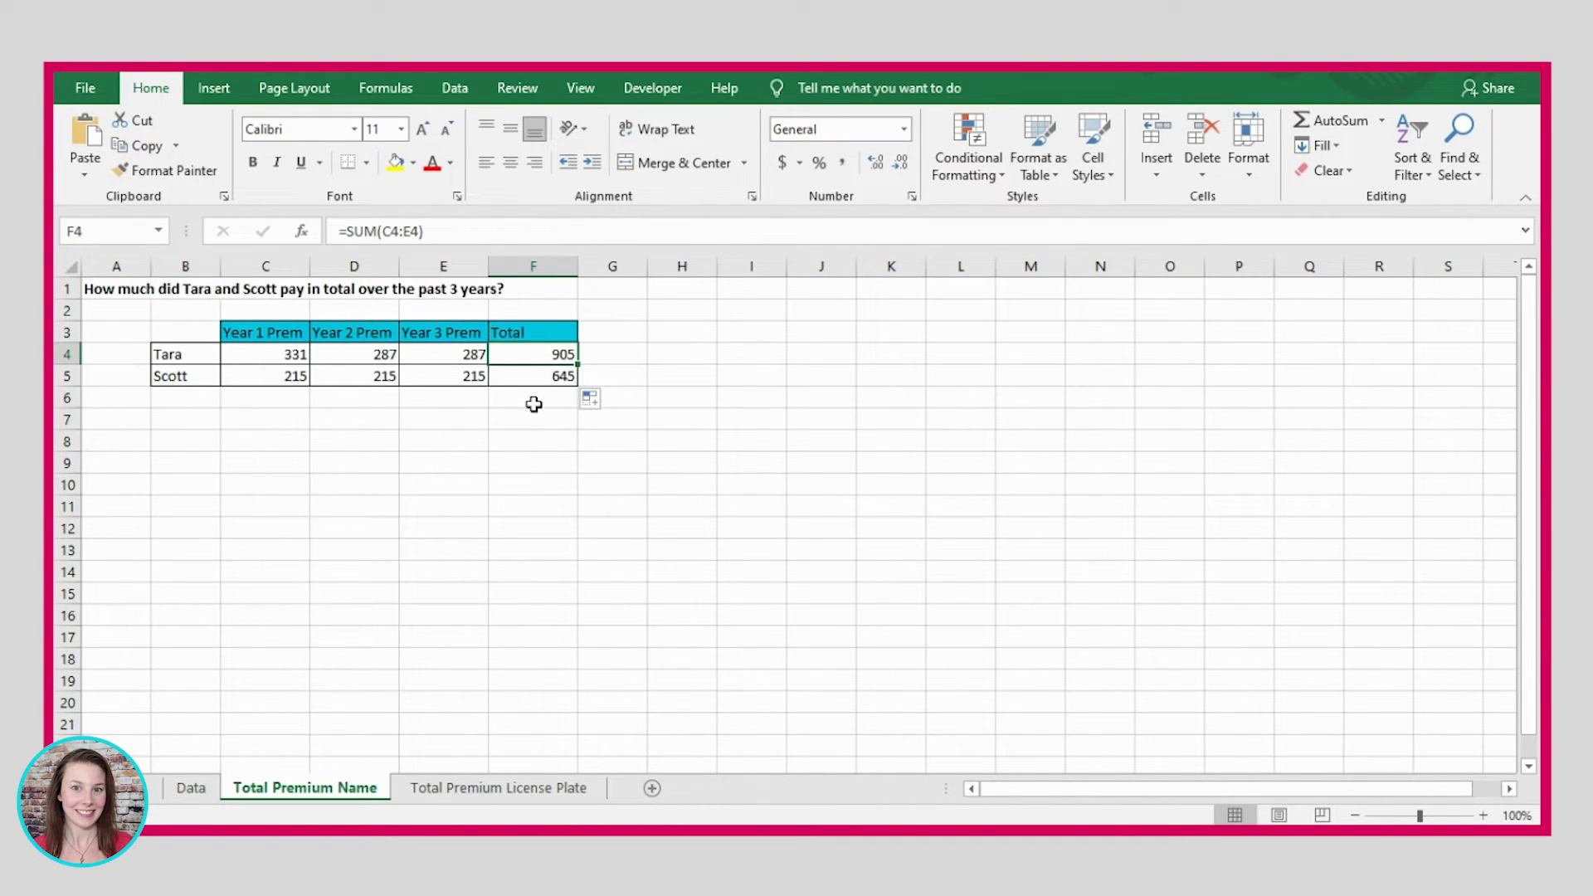
left_click(533, 375)
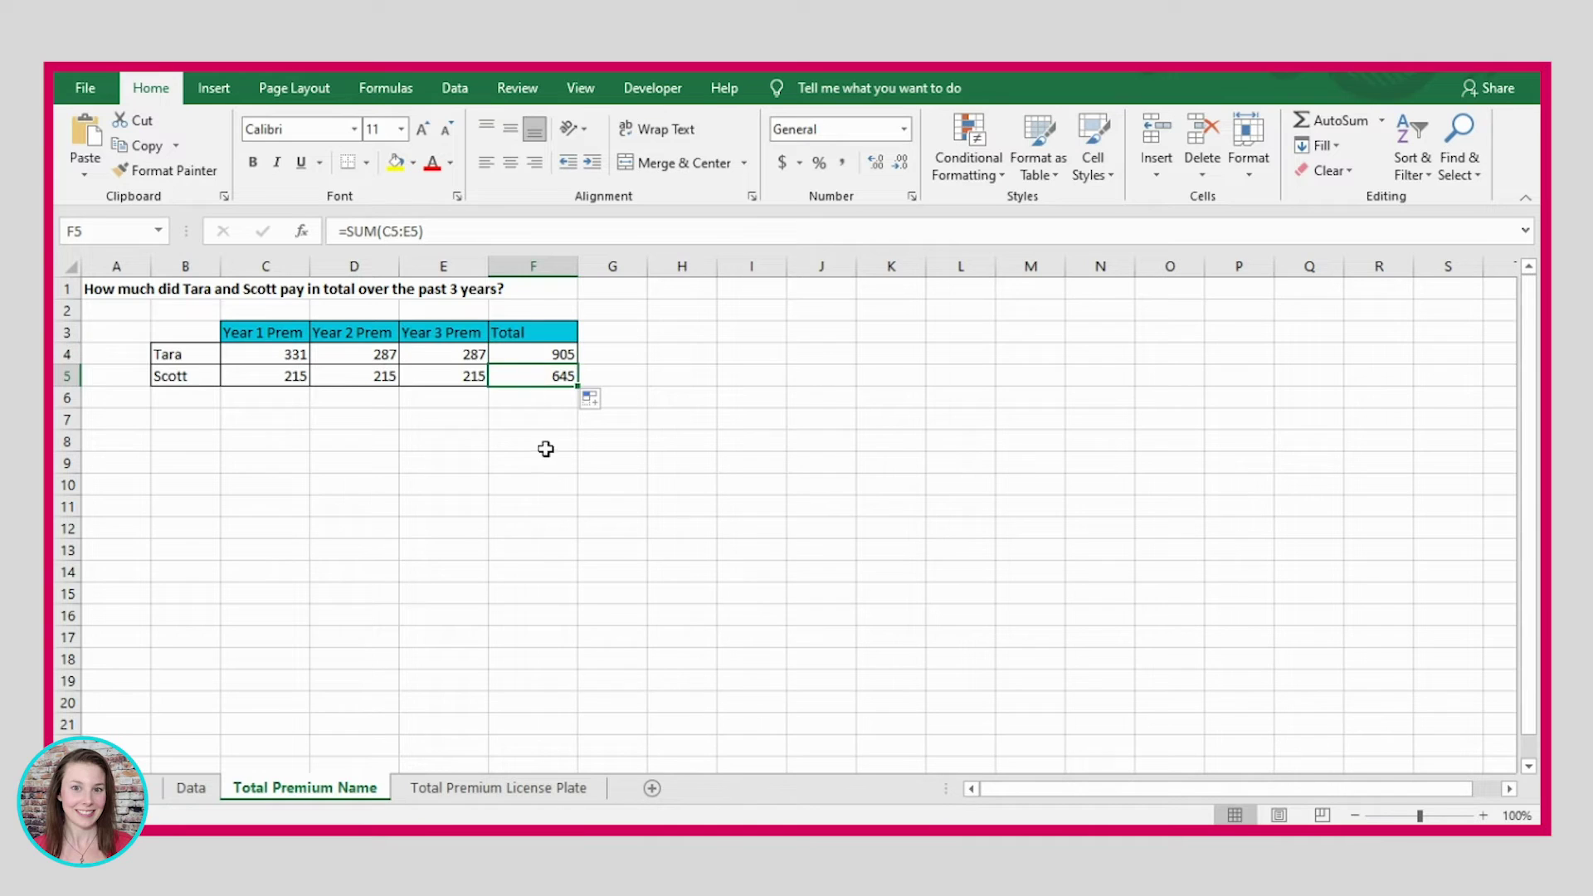
In F6, directly below the two totals, enter a SUM formula adding F4:F5.
left_click(541, 396)
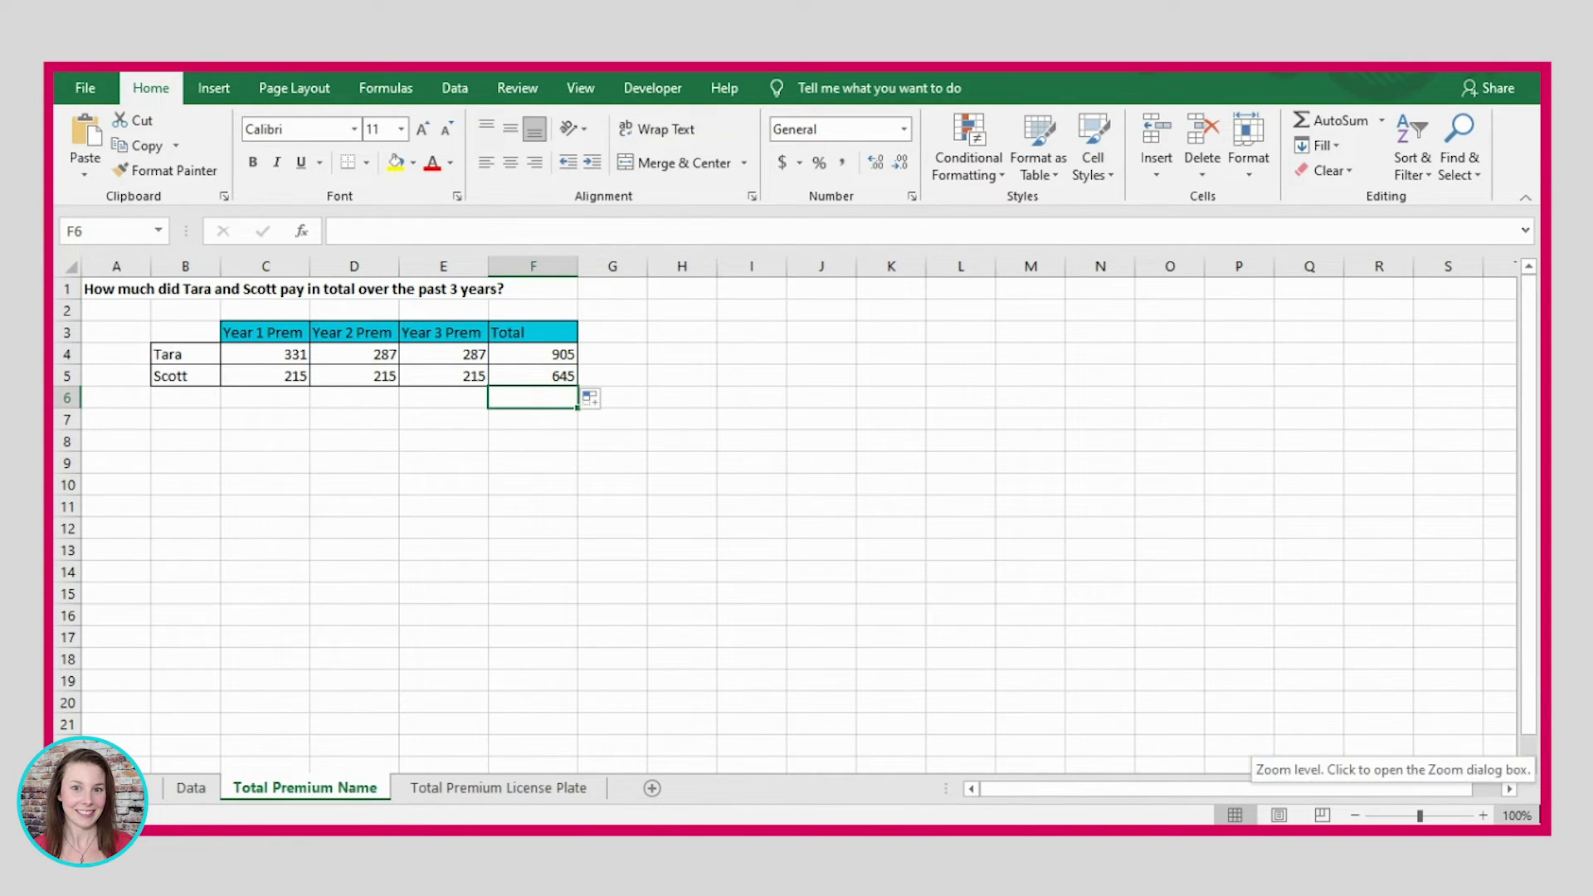
type("=sum(")
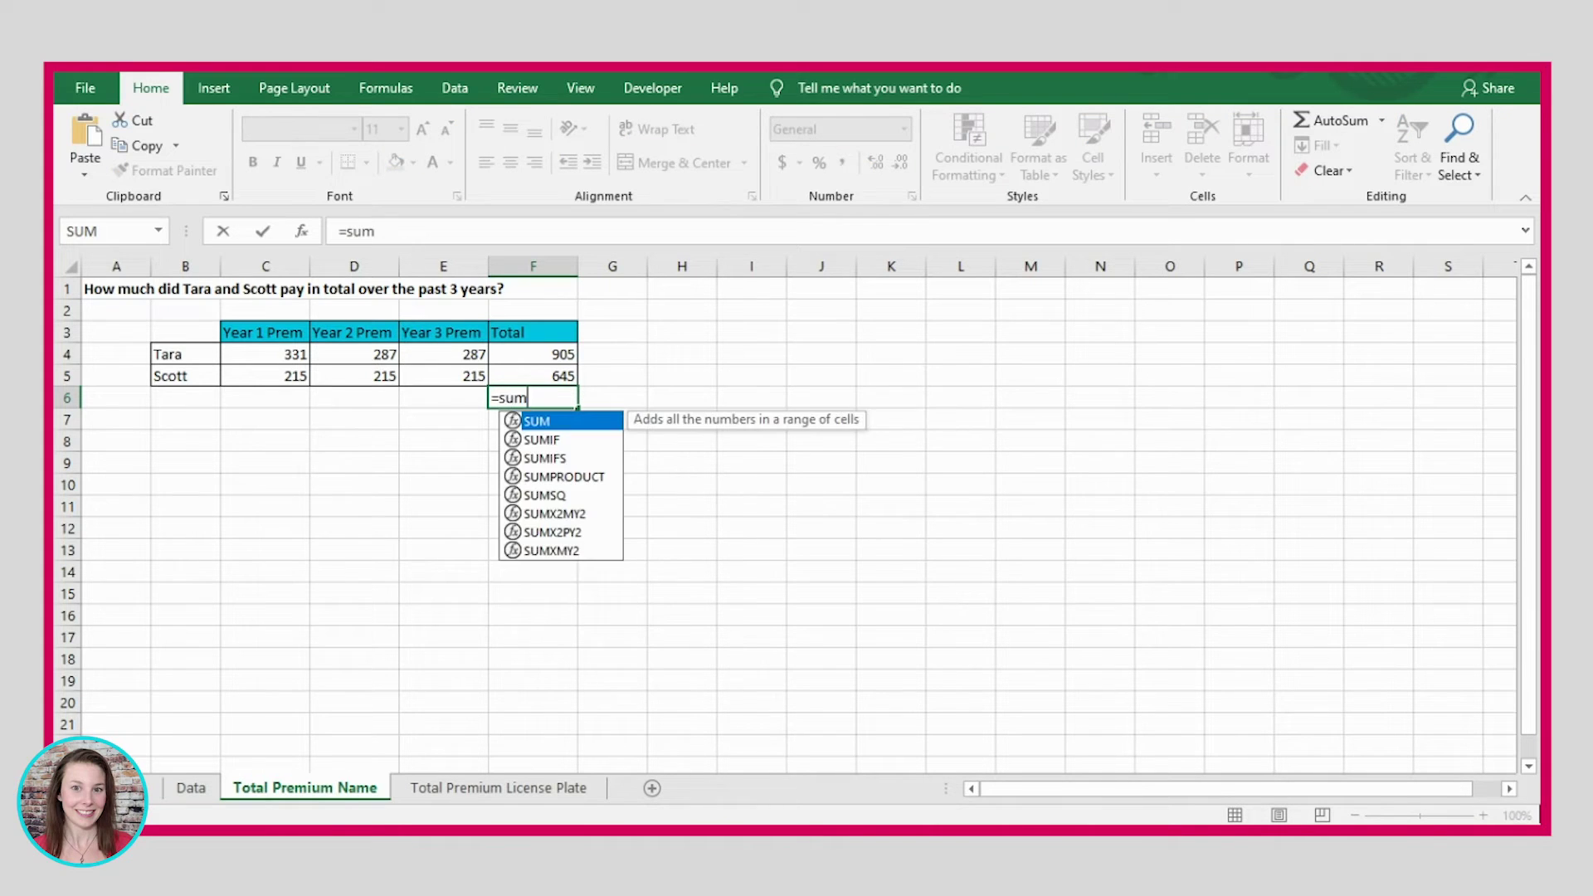
left_click(554, 357)
left_click_drag(555, 359, 554, 377)
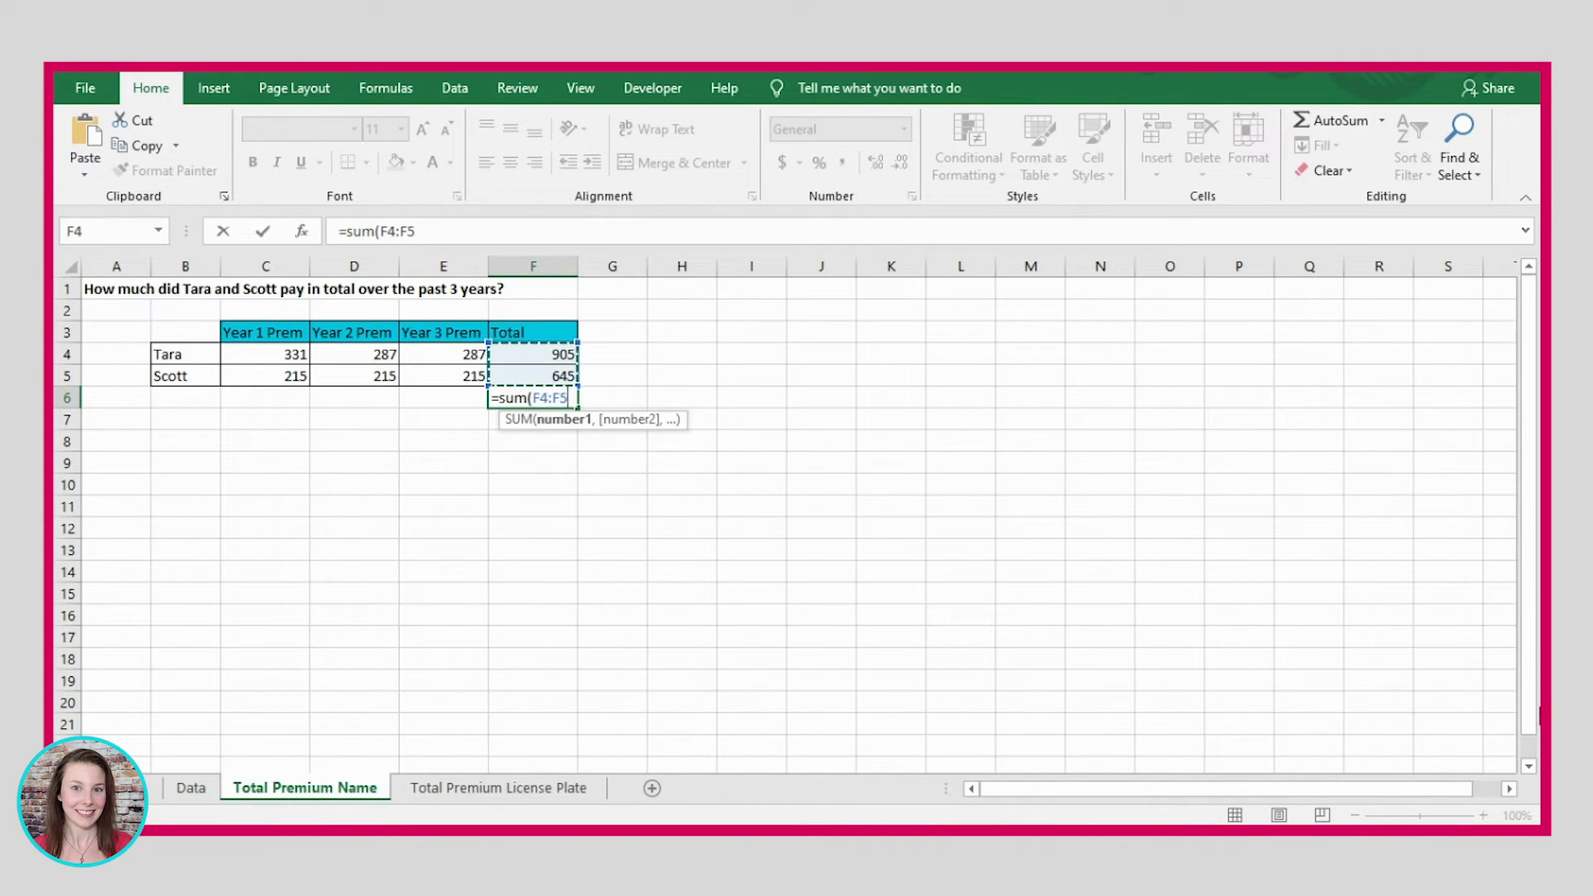
type(")")
key("ctrl+Return")
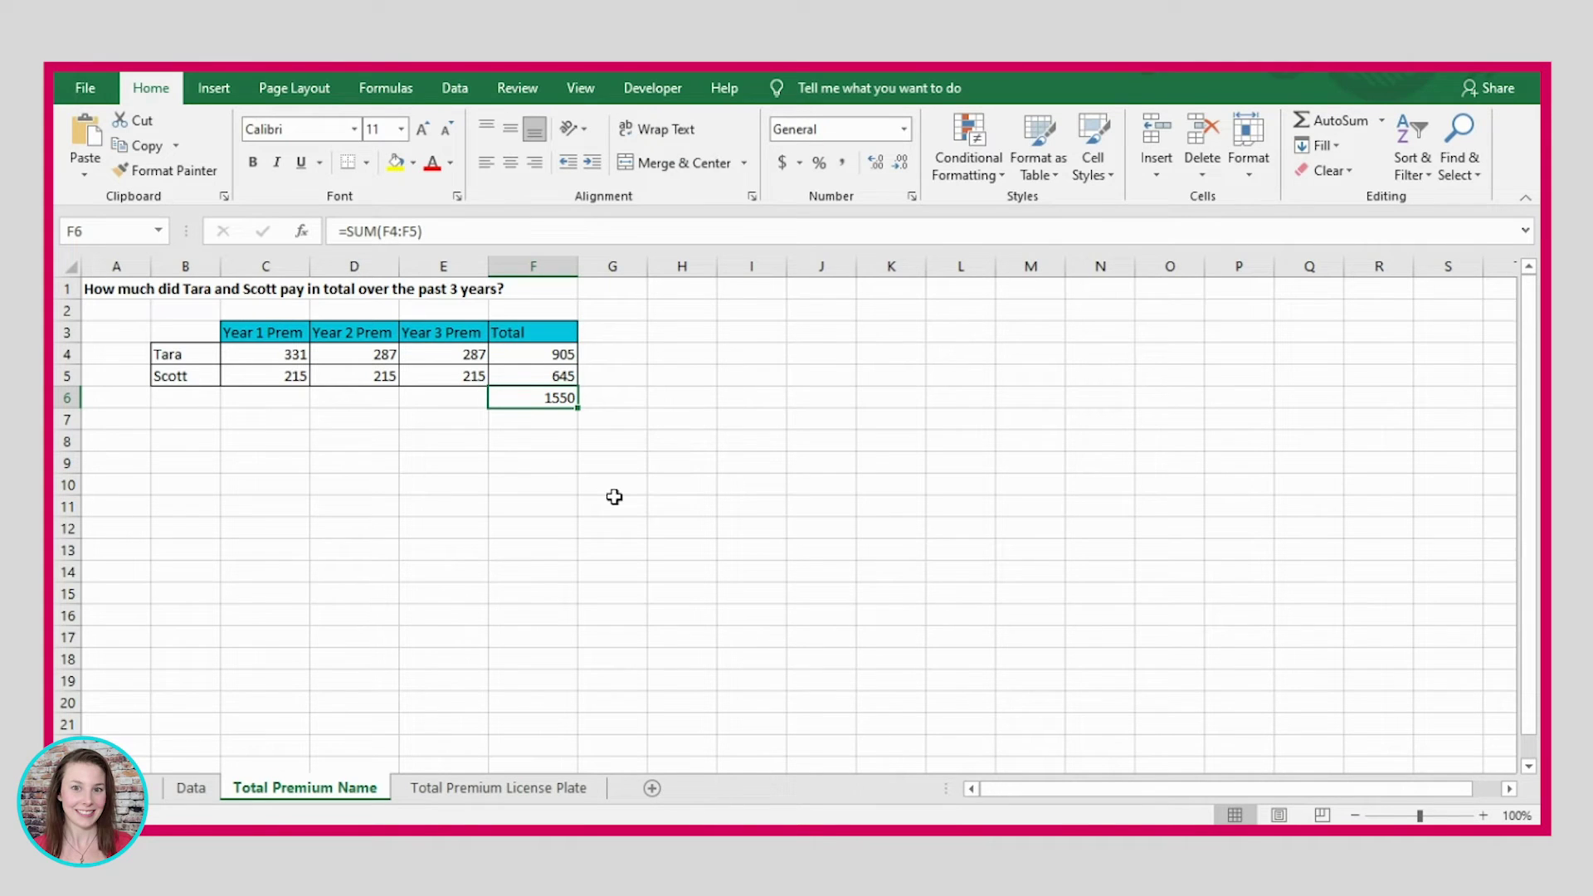
On the Data sheet, examine where the License Plate column G lies relative to the premium columns D through F.
left_click(191, 790)
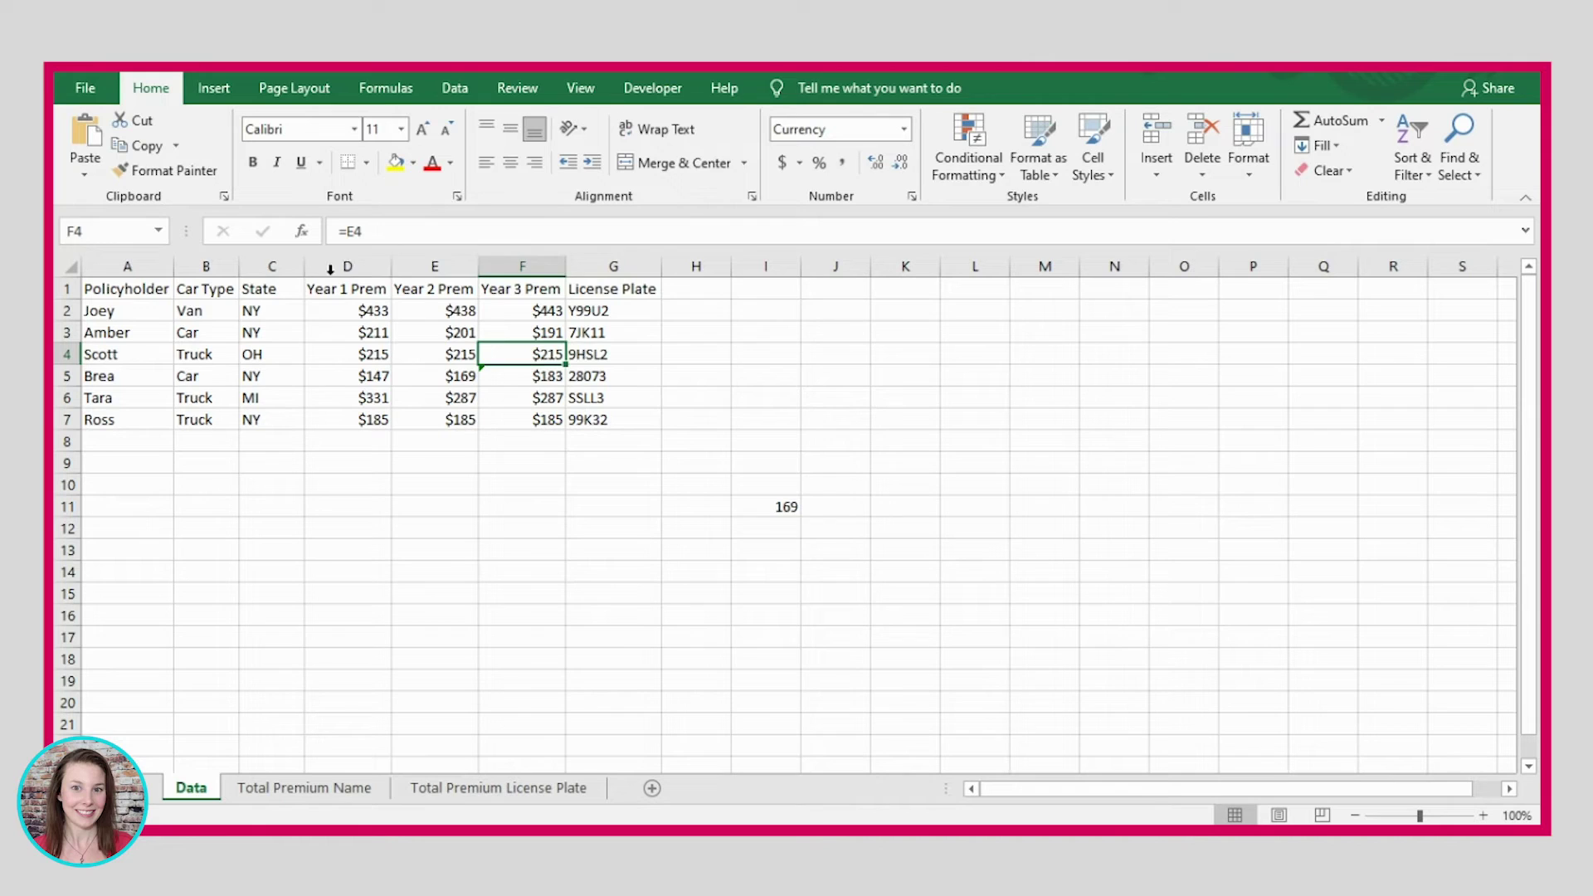
left_click(604, 267)
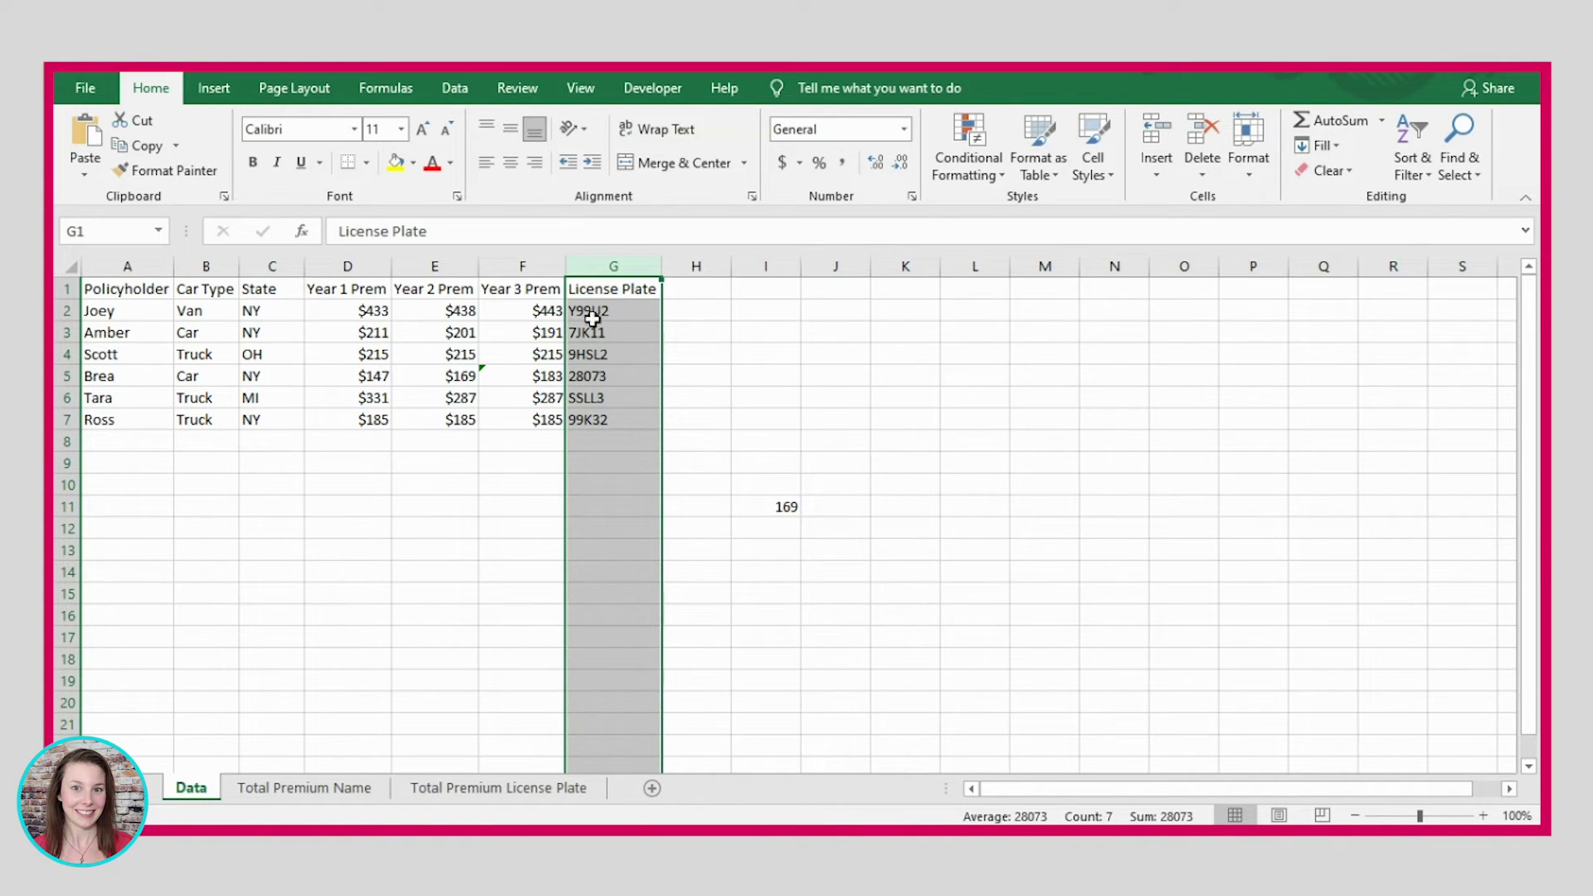
left_click_drag(522, 265, 345, 263)
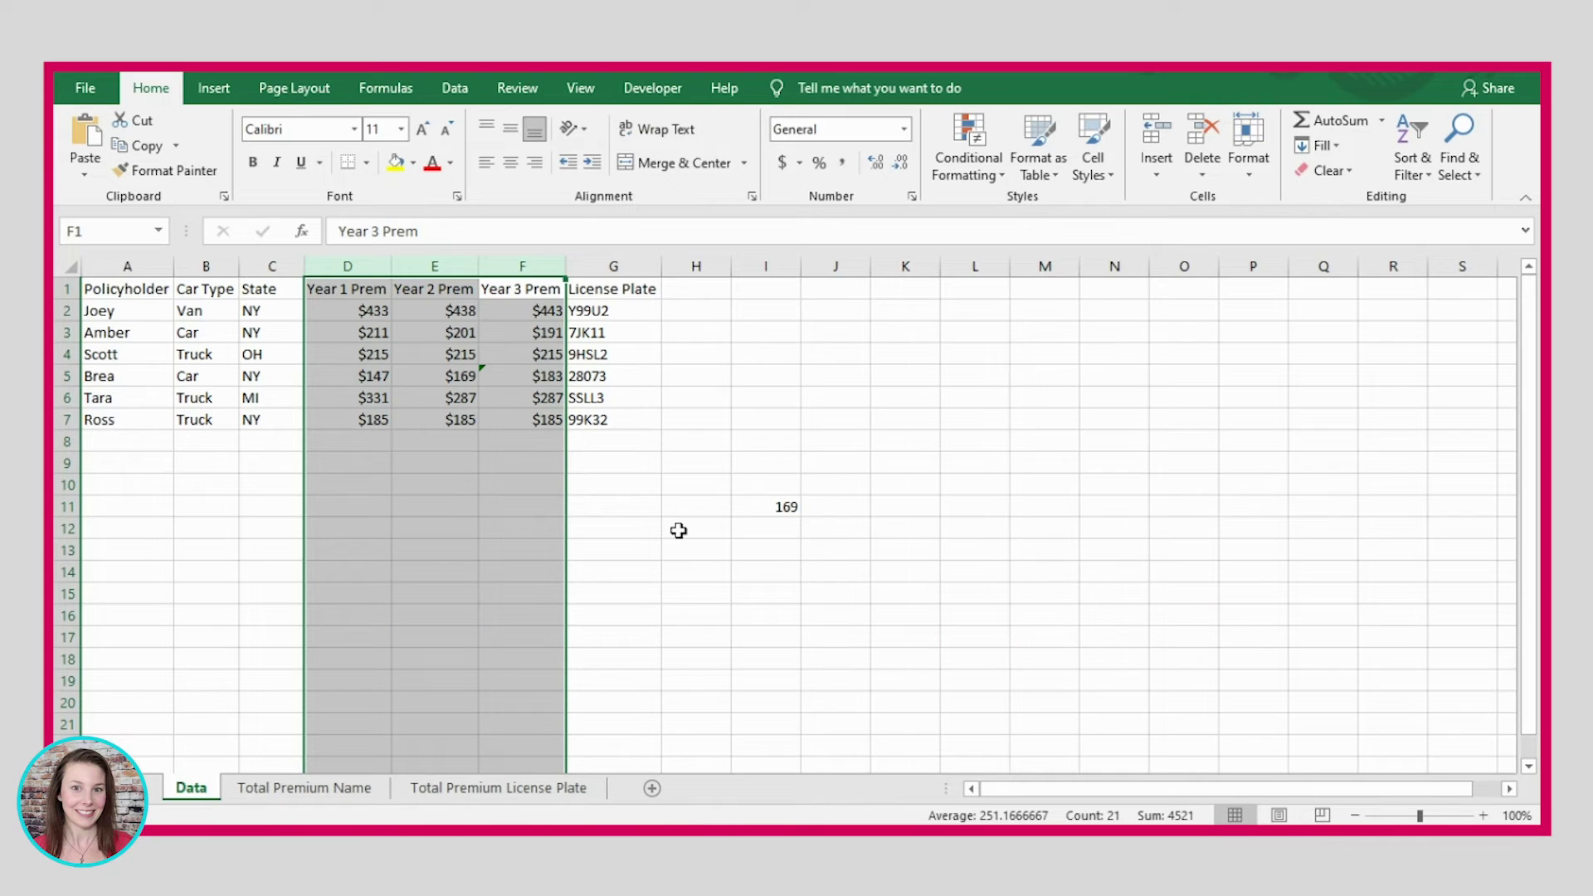
In F13 of the Data sheet, enter a MATCH formula looking up the license plate text from G7 in G1:G7 with FALSE.
left_click(503, 552)
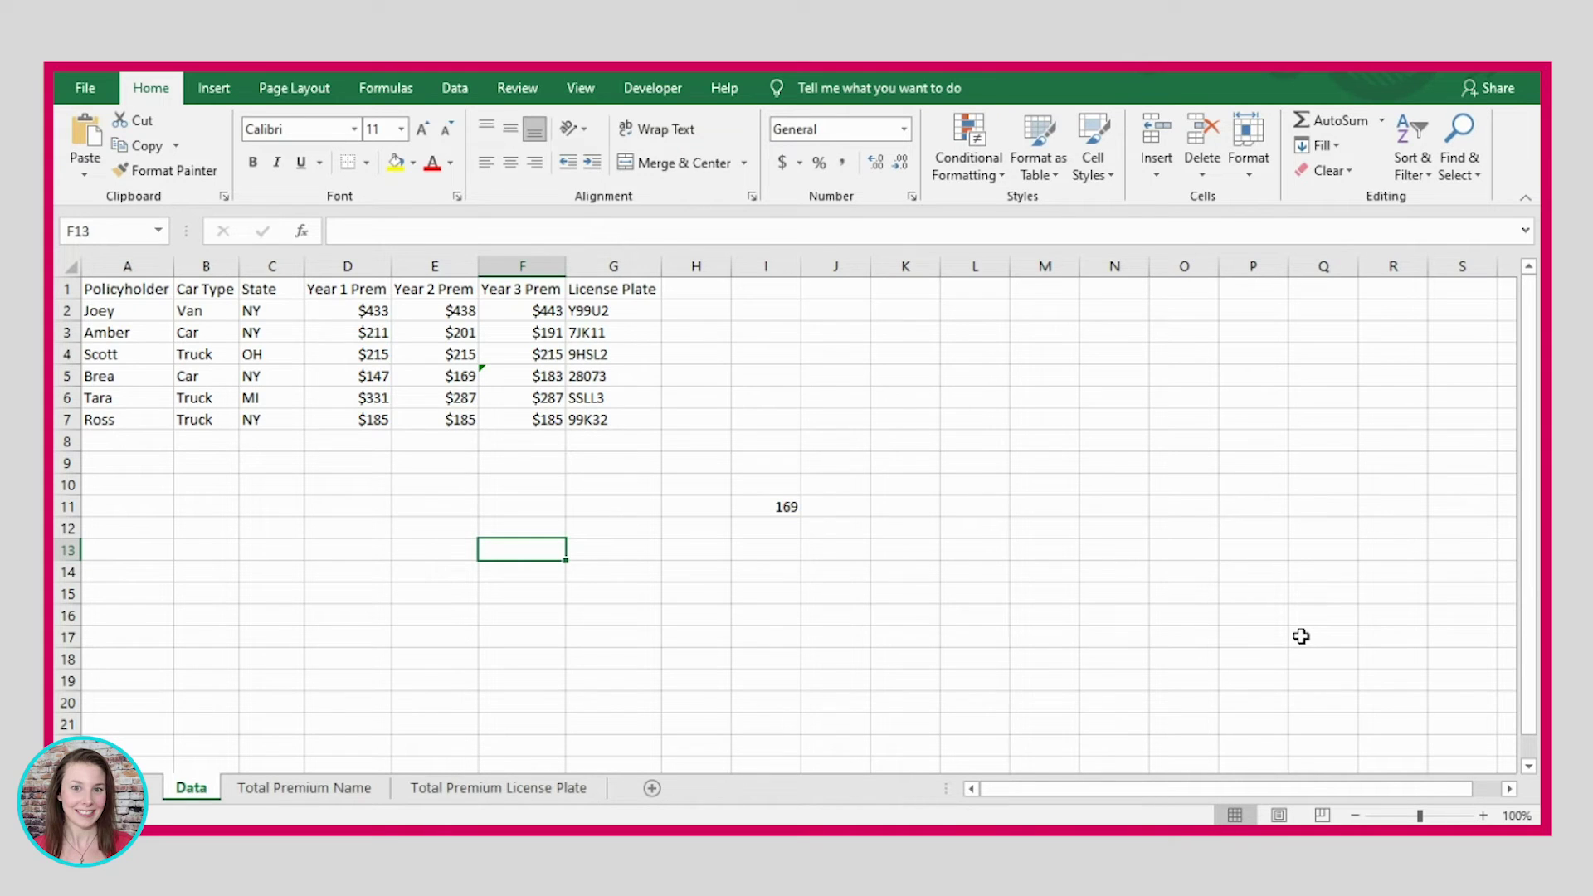
type("=")
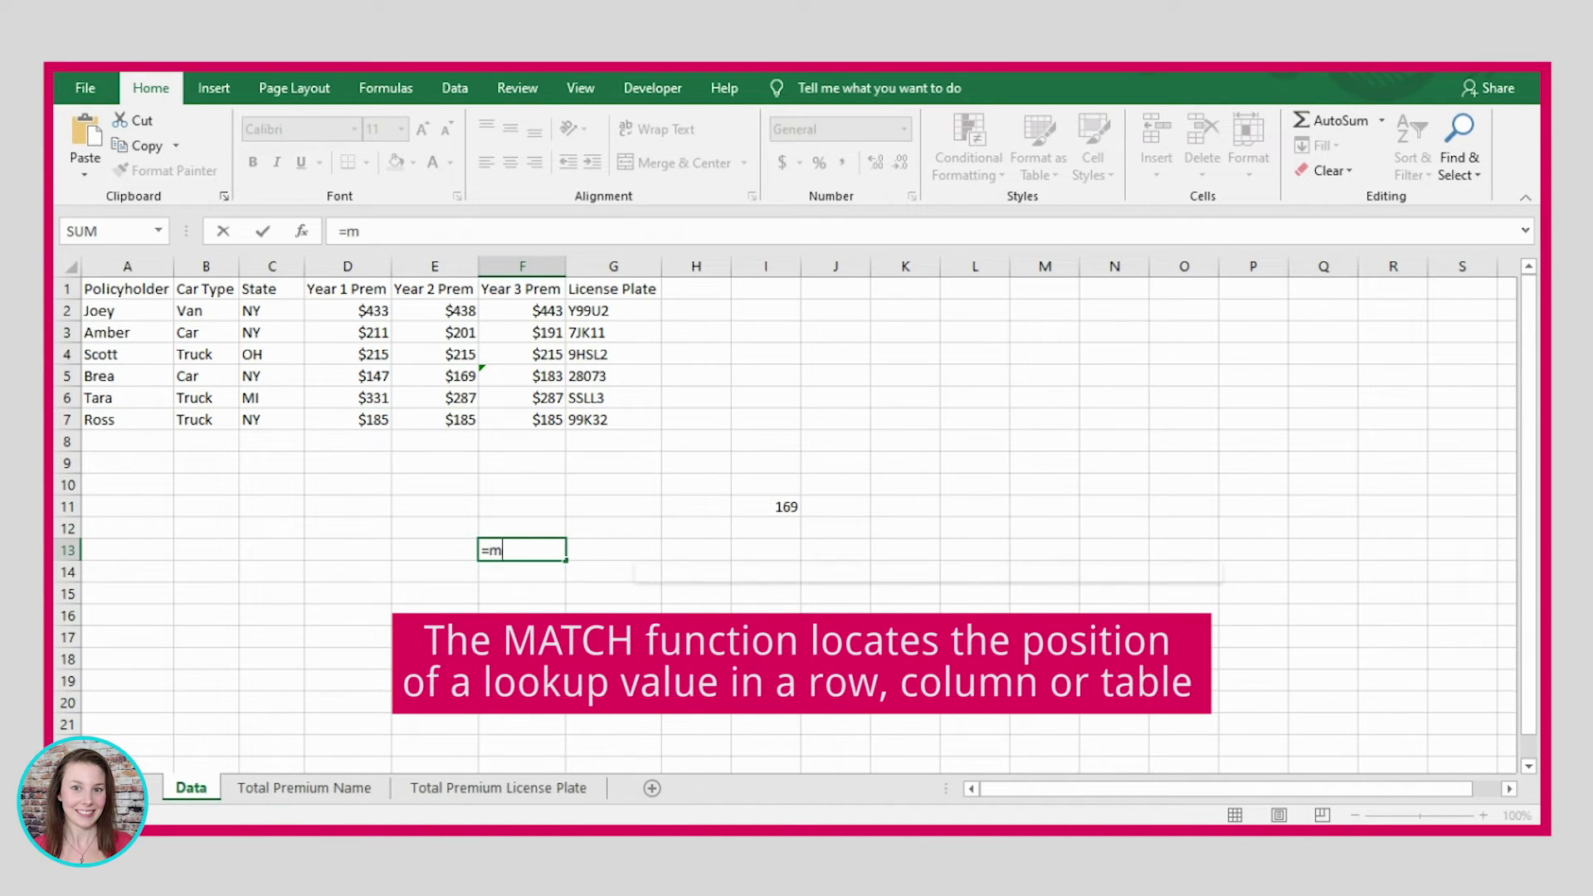
type("match(")
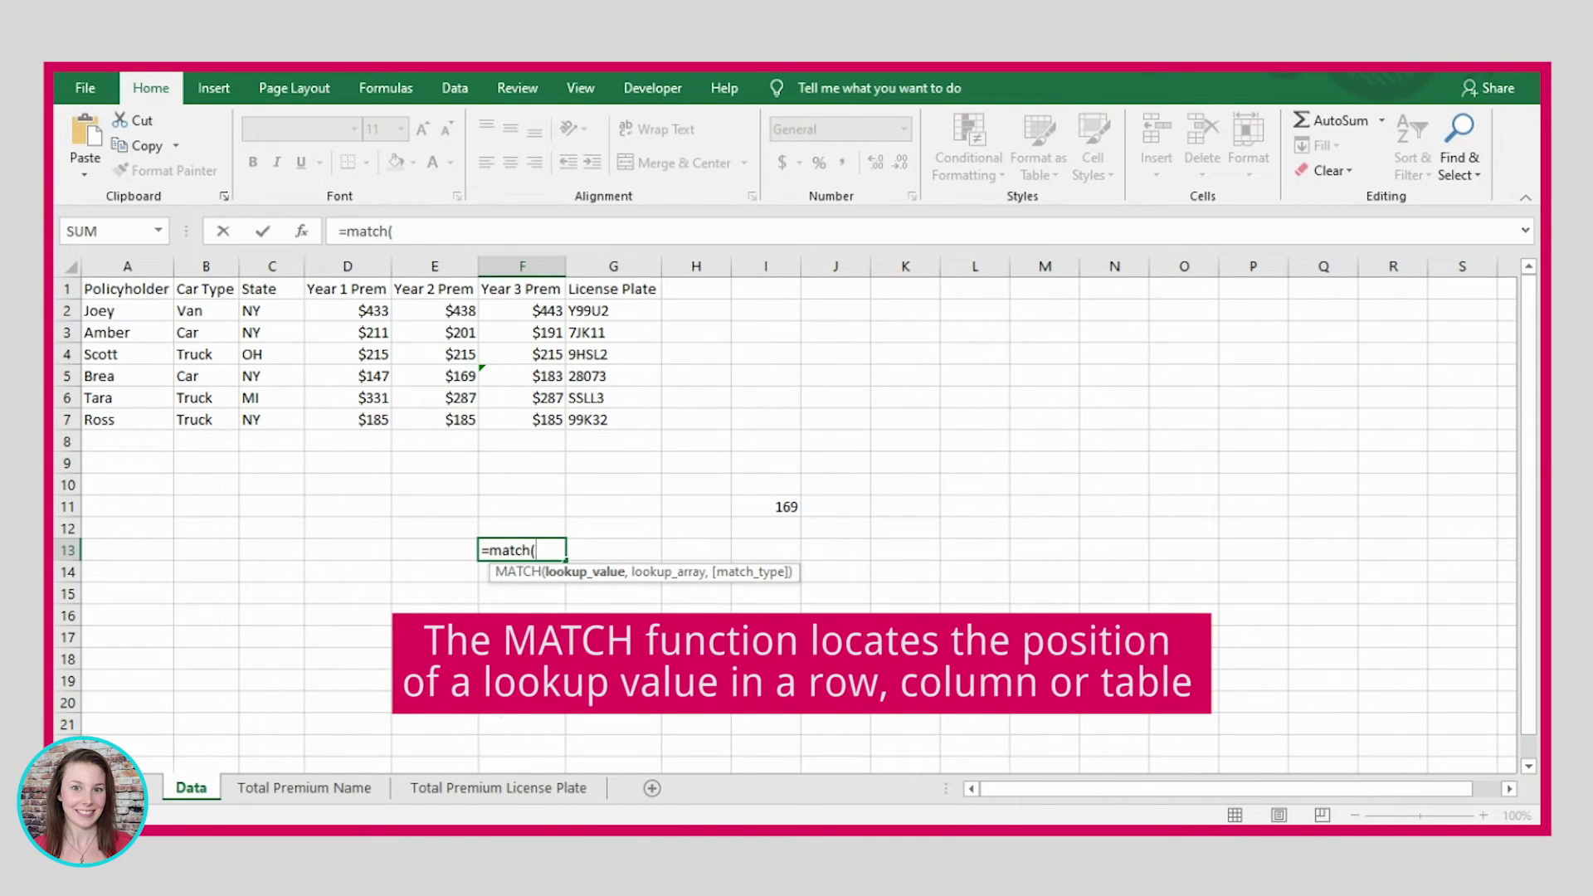
type("\"Ross\"")
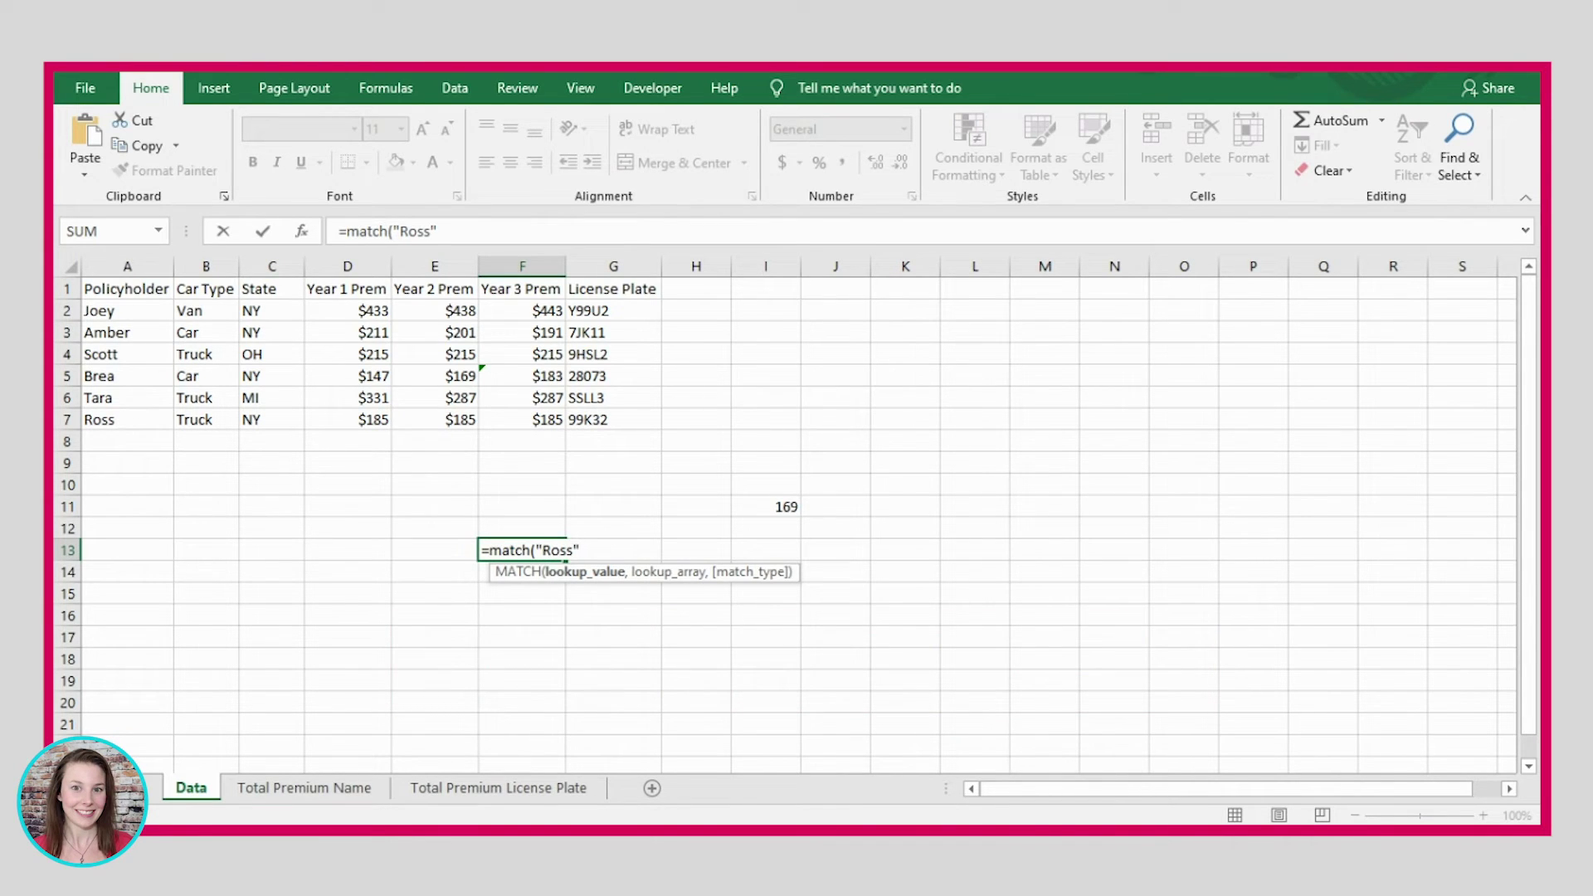
key("BackSpace")
key("BackSpace")
key("BackSpace")
key("BackSpace")
key("BackSpace")
type("99K32\",")
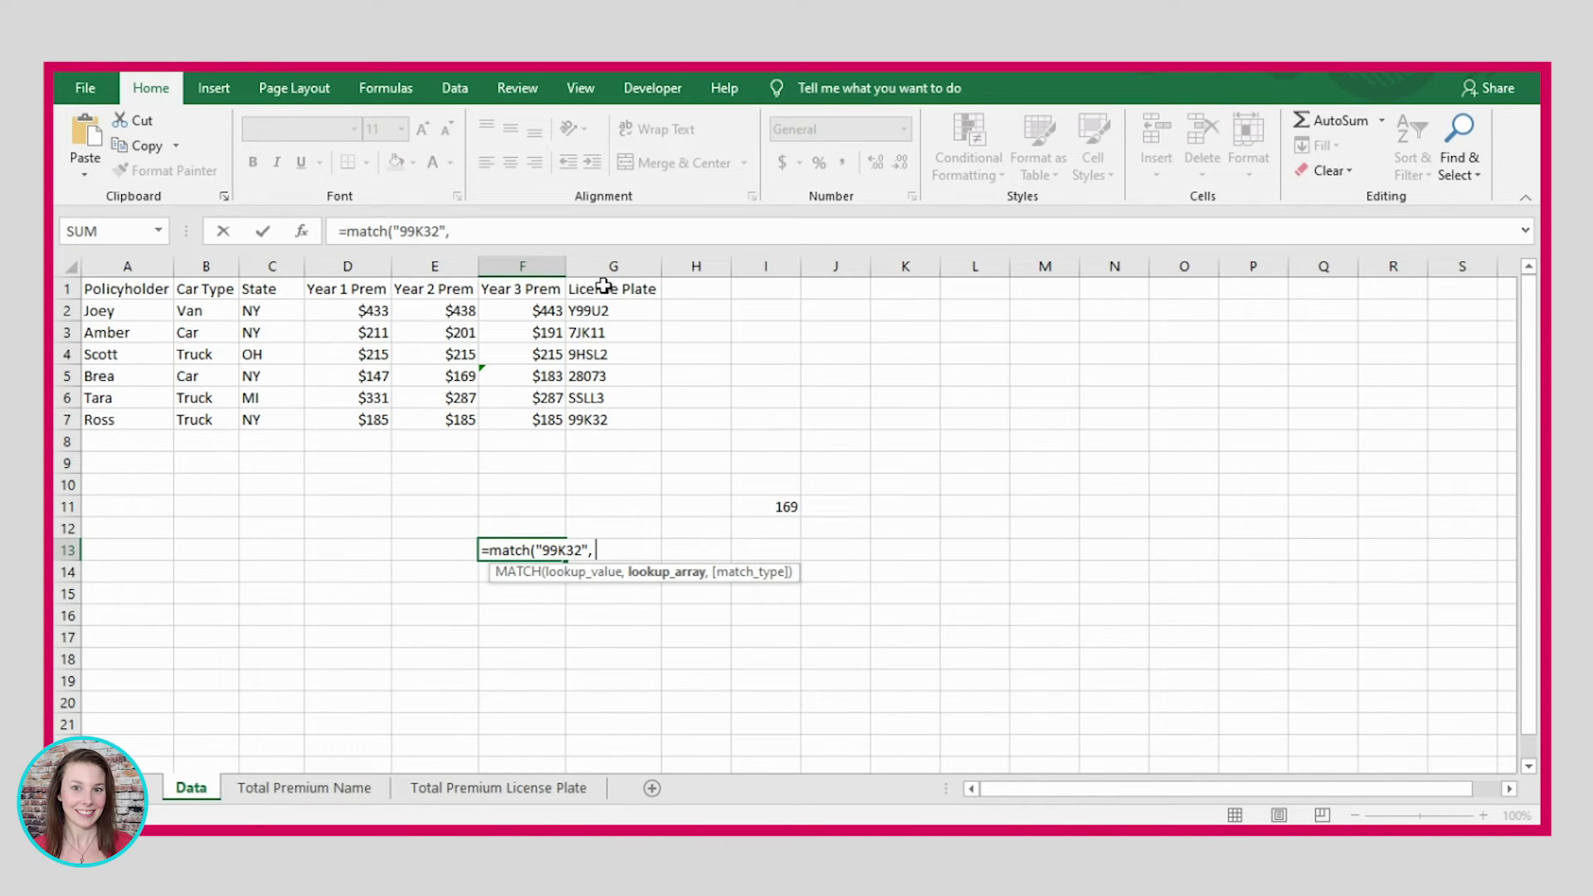
left_click_drag(603, 286, 619, 416)
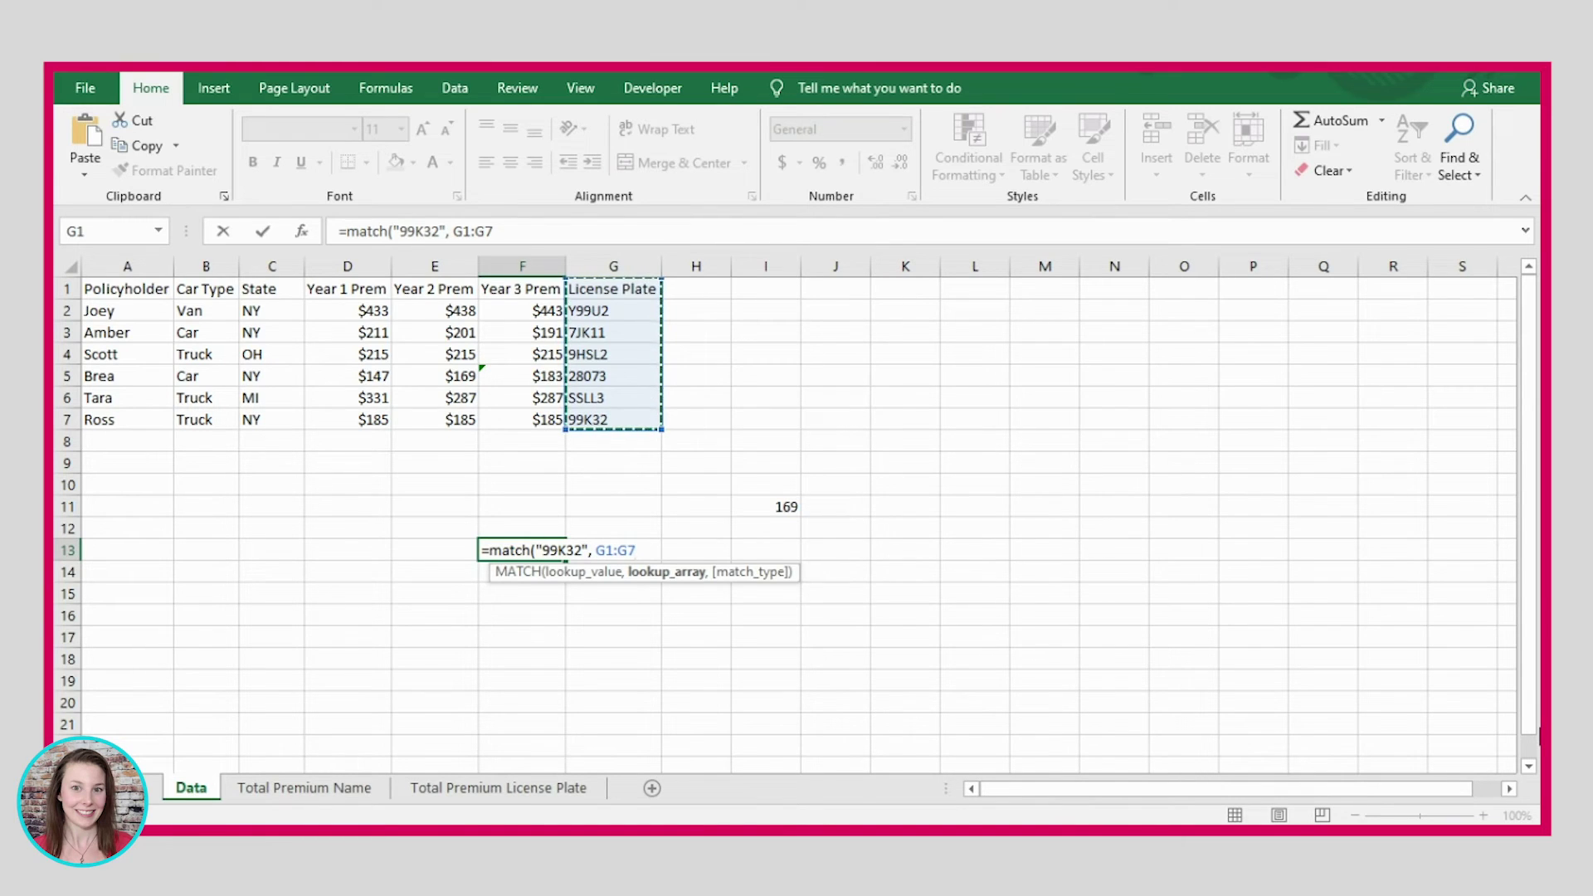
type(", FALSE")
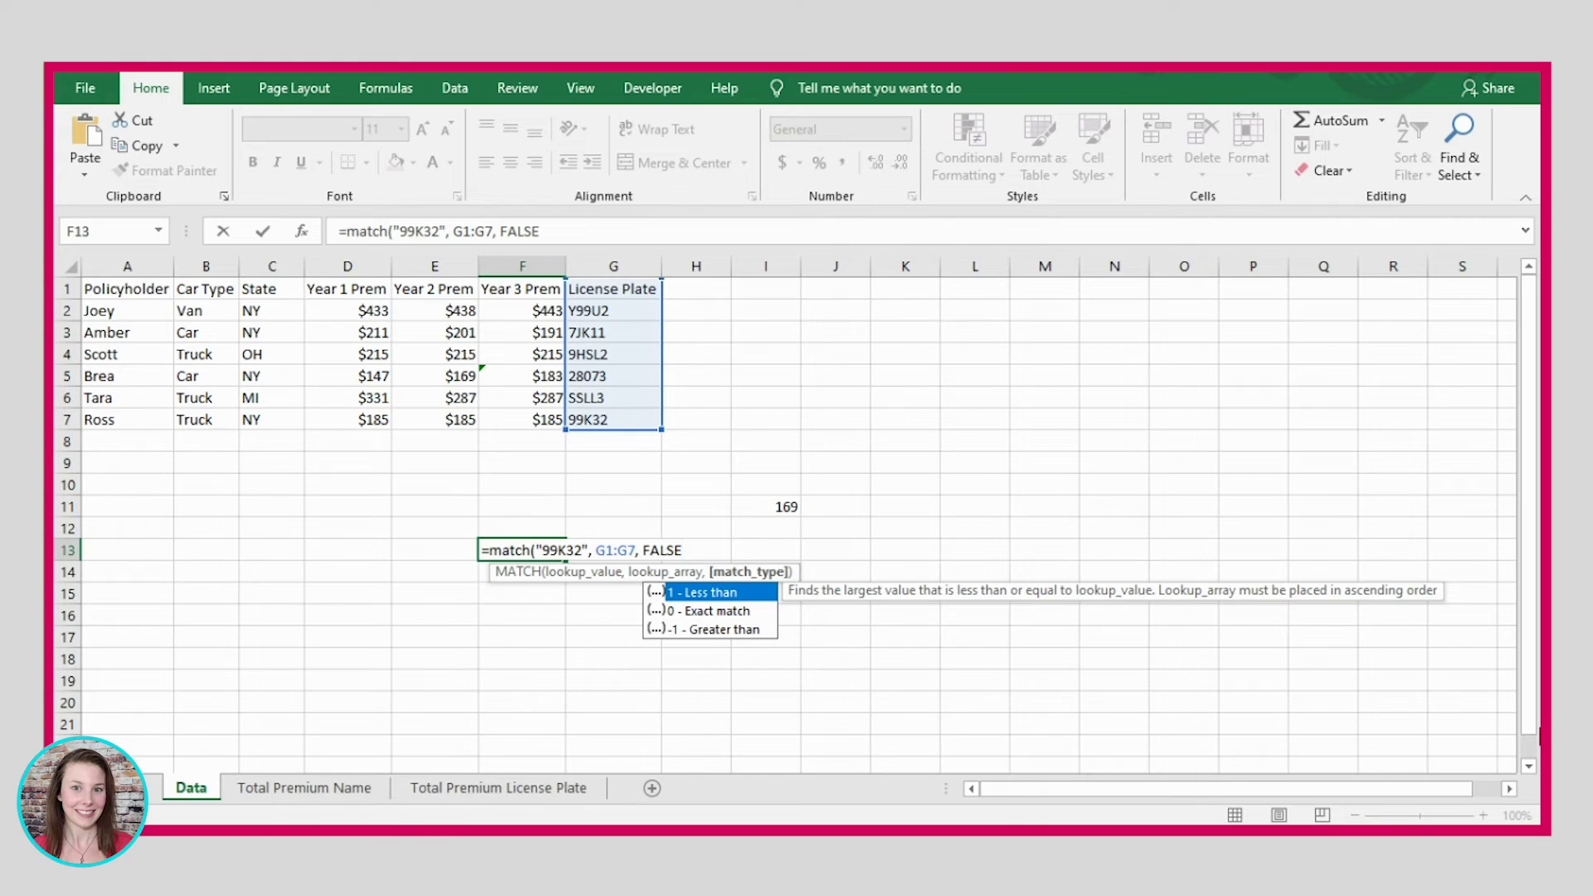
type(")")
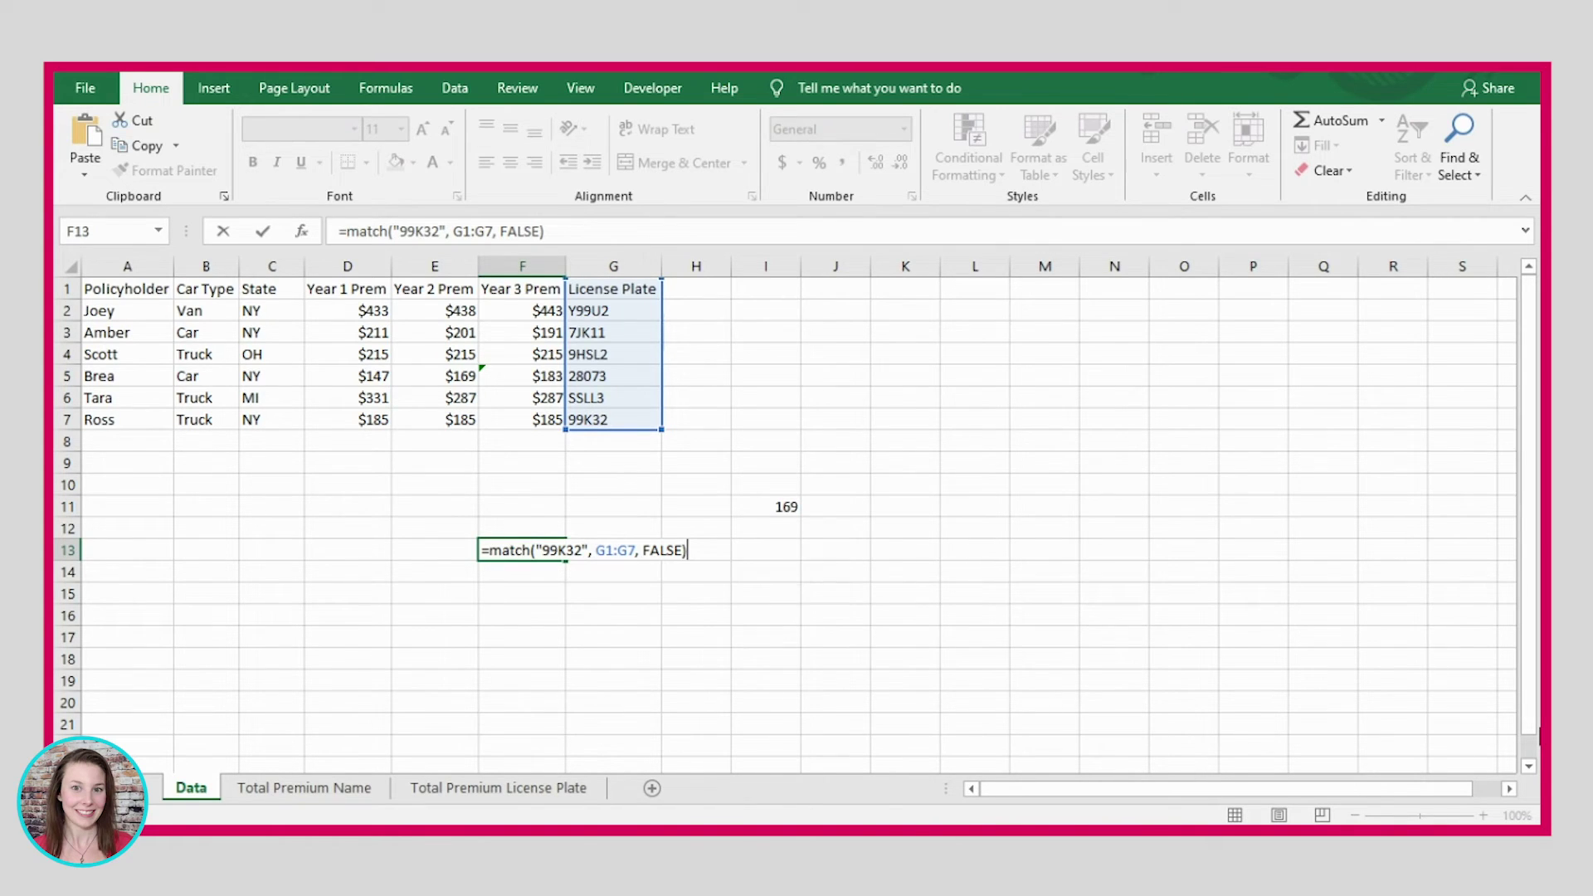
key("Return")
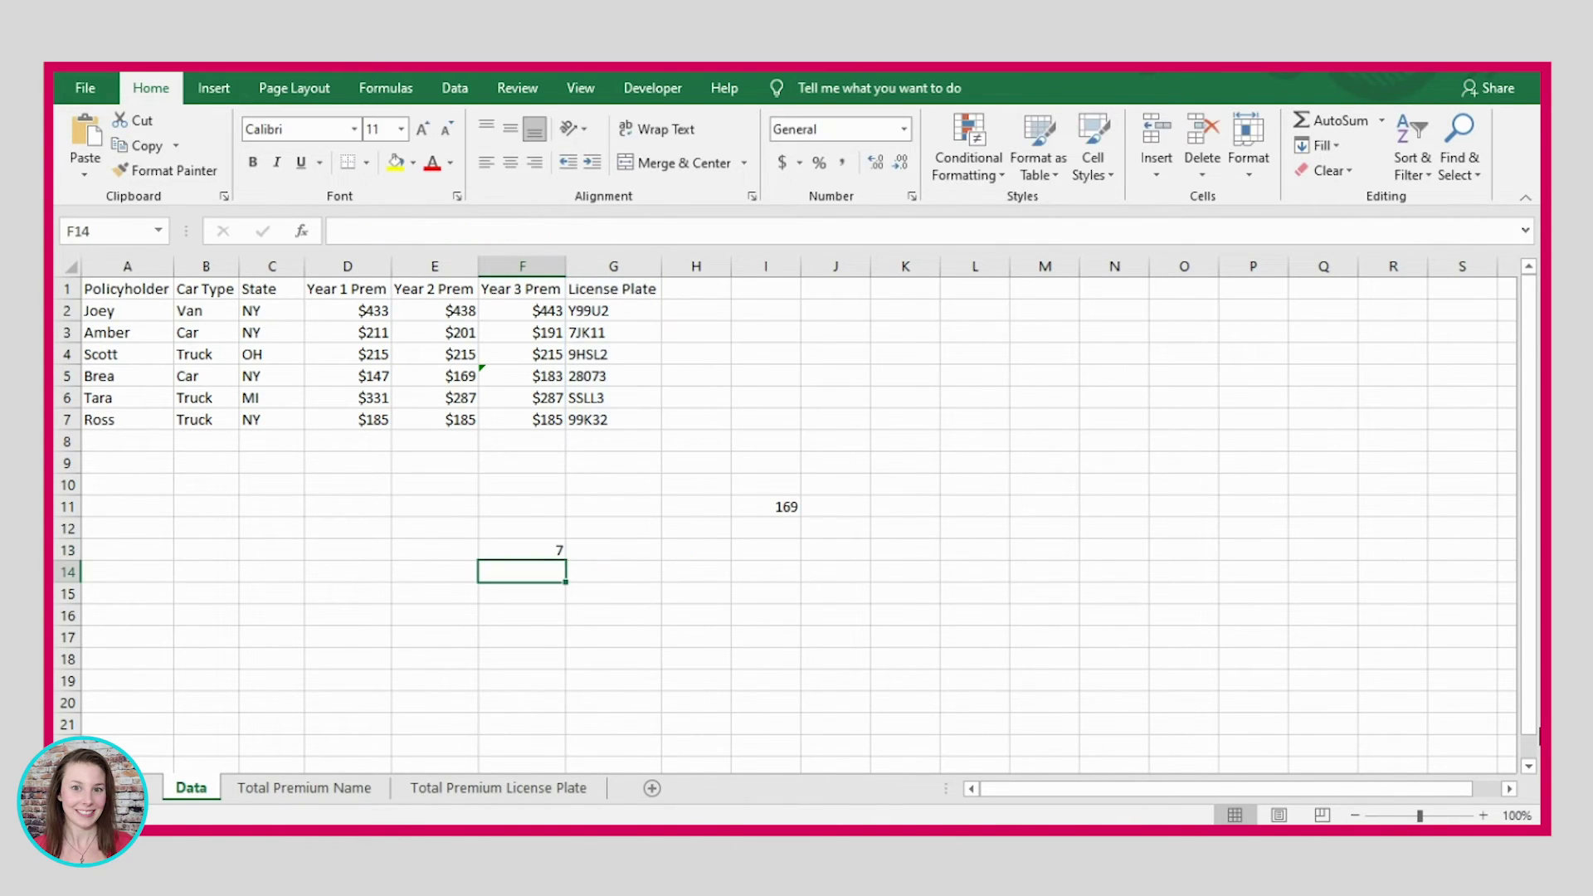
Check the MATCH result in F13 by reviewing its formula and stepping through the License Plate cells from G1 to G7.
left_click(520, 549)
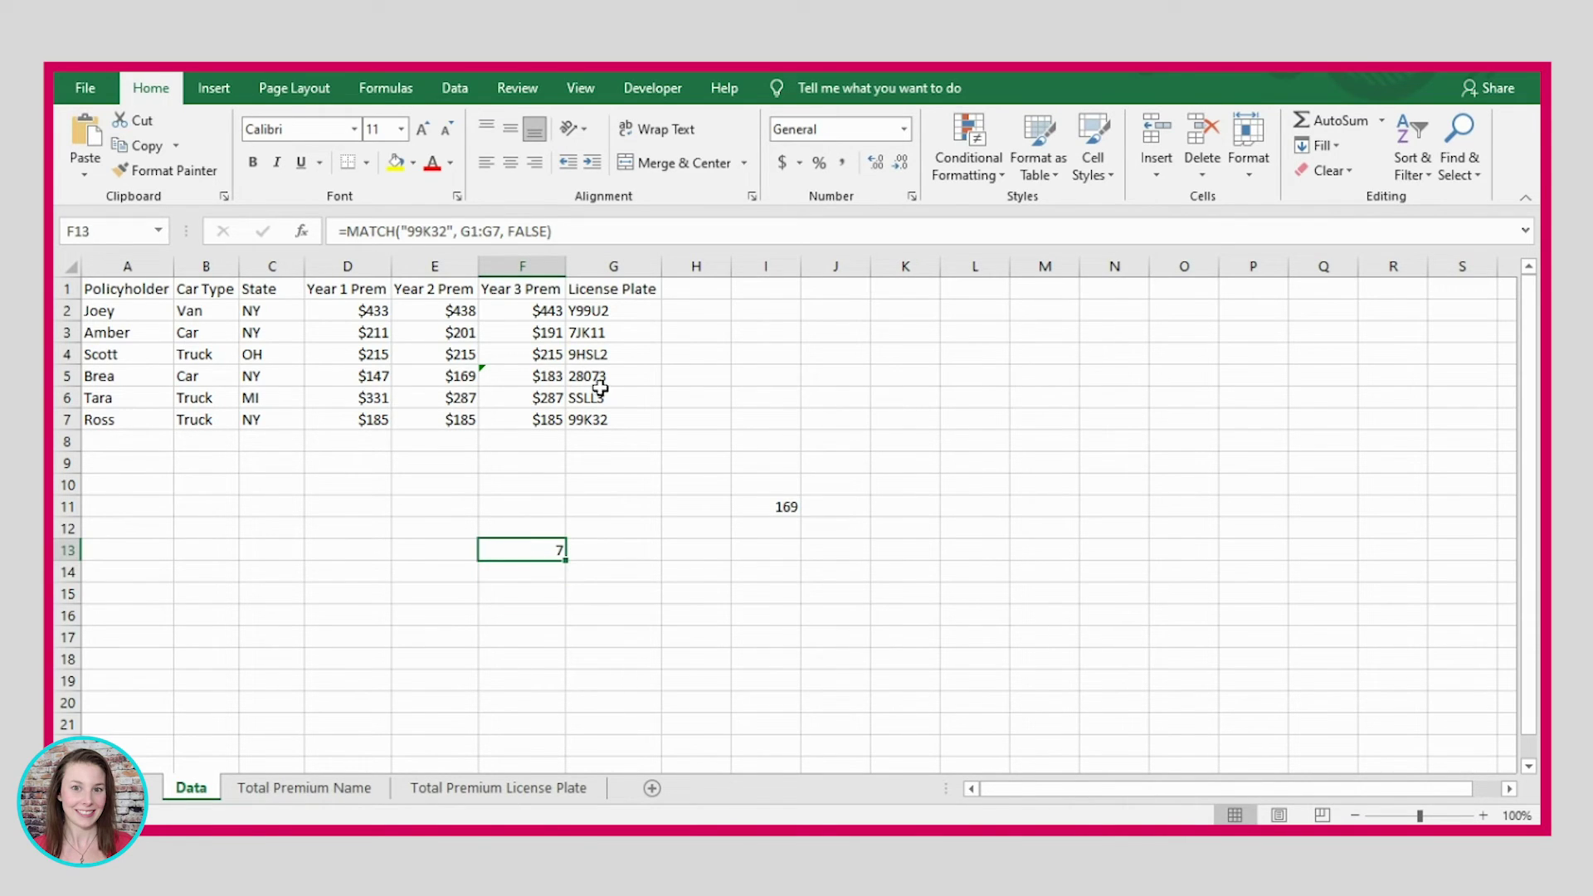
left_click_drag(608, 288, 609, 416)
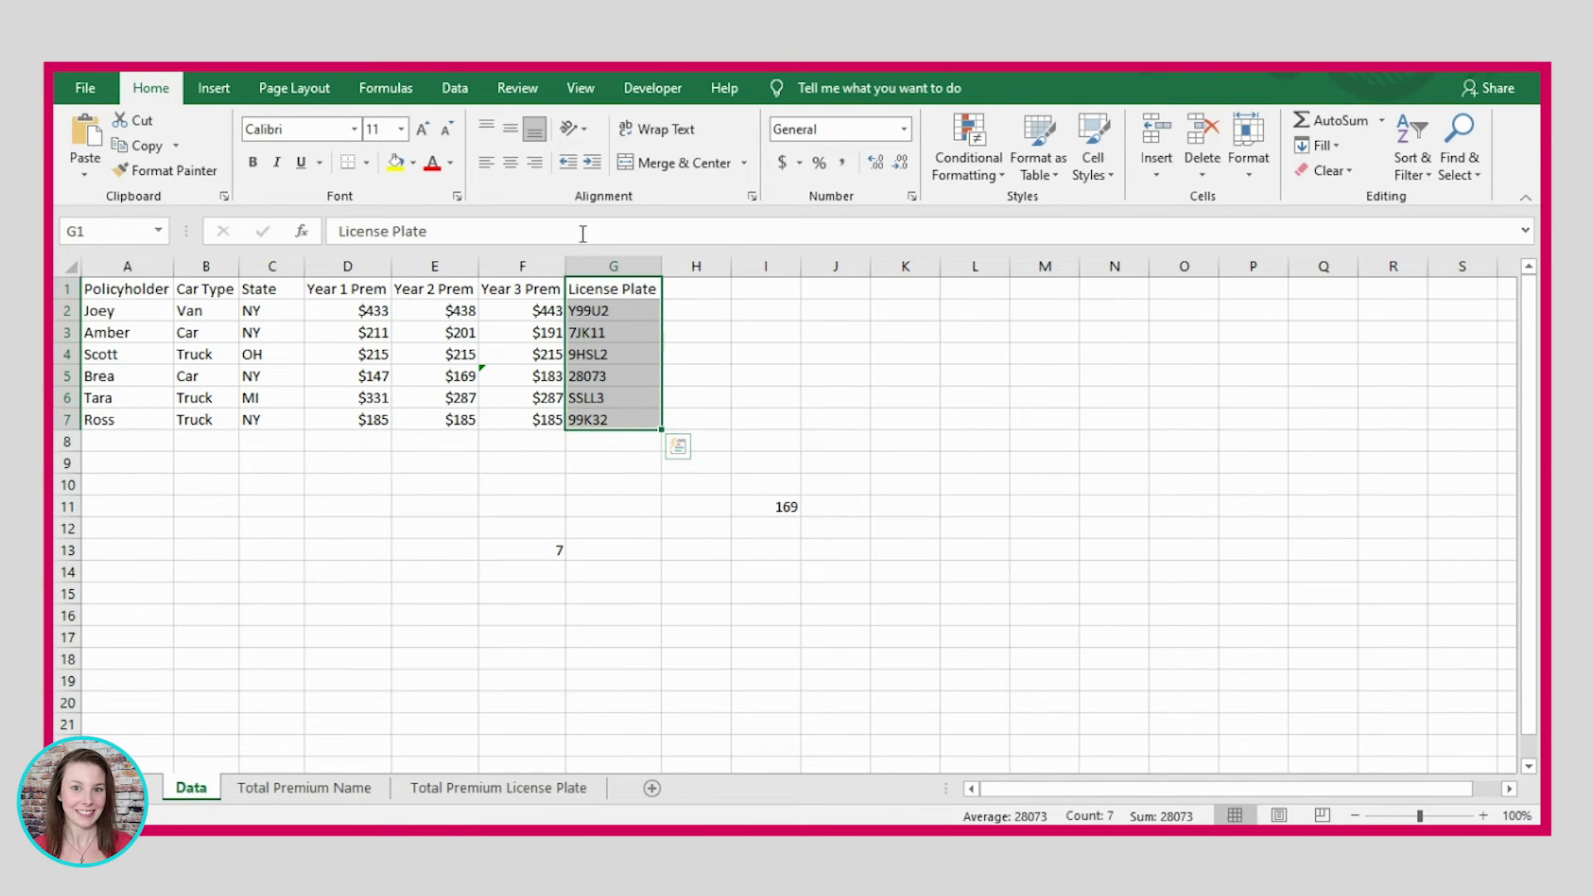
left_click(583, 419)
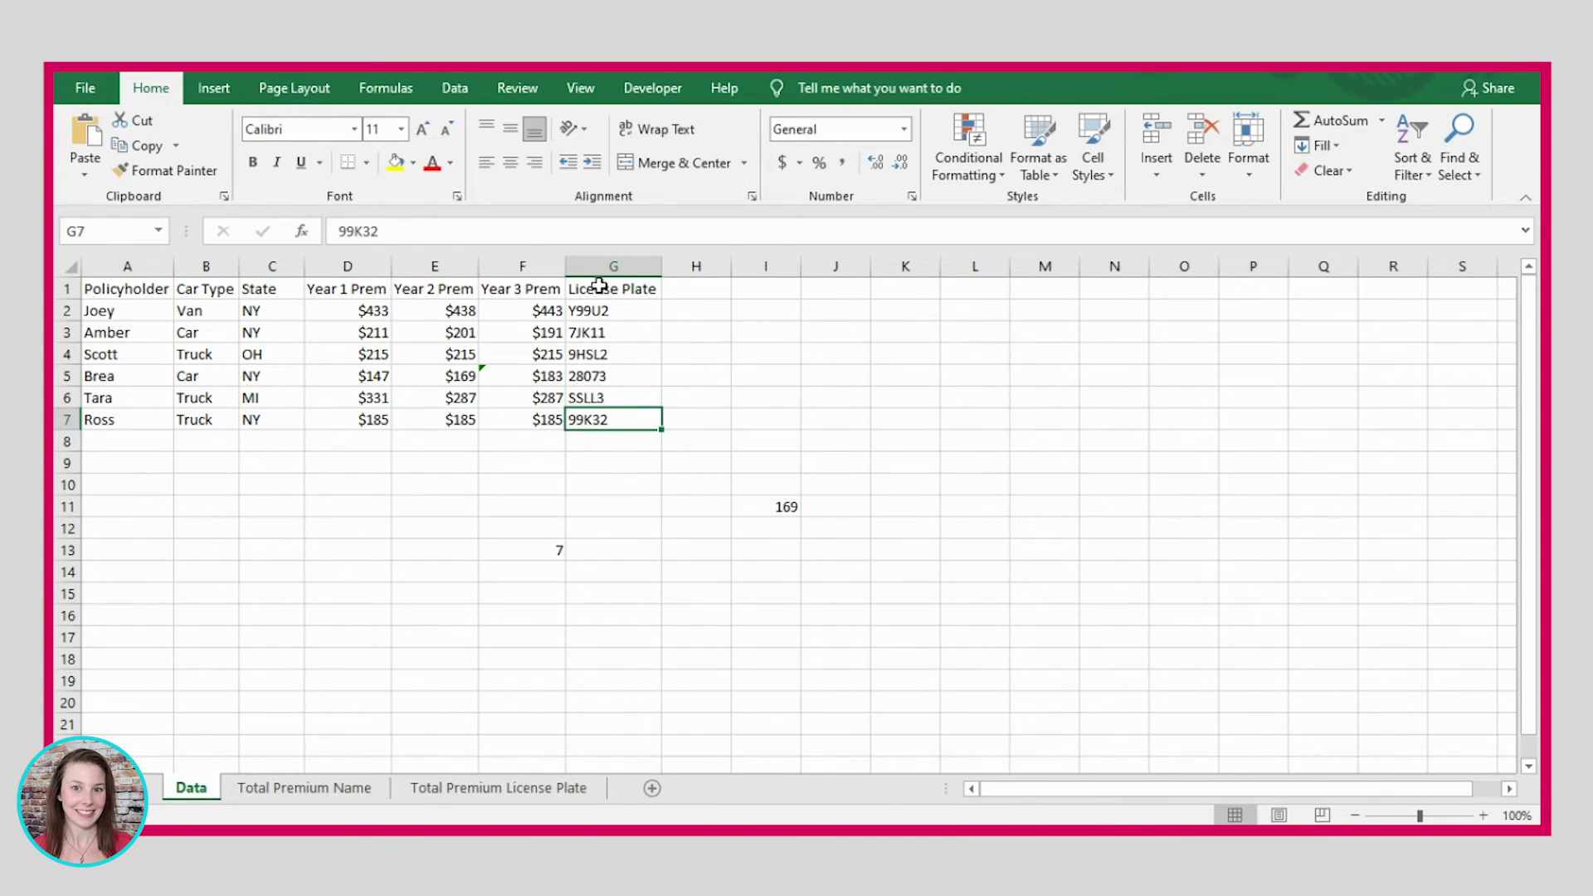
left_click_drag(599, 284, 605, 412)
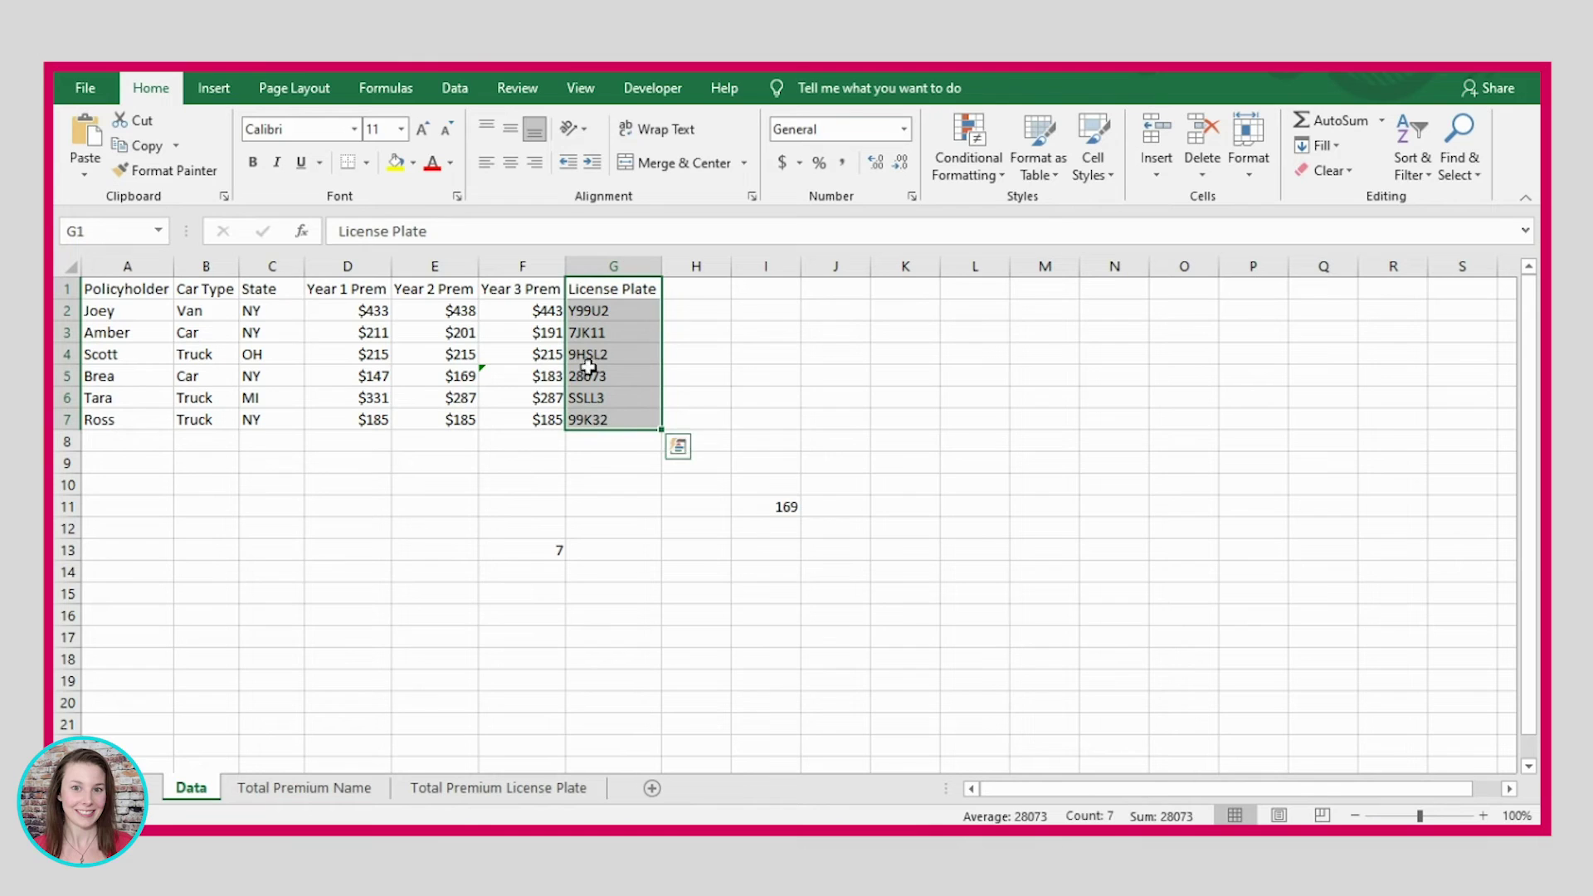
left_click(586, 290)
left_click(590, 312)
left_click(586, 331)
left_click(594, 352)
left_click(590, 376)
left_click(590, 398)
left_click(591, 419)
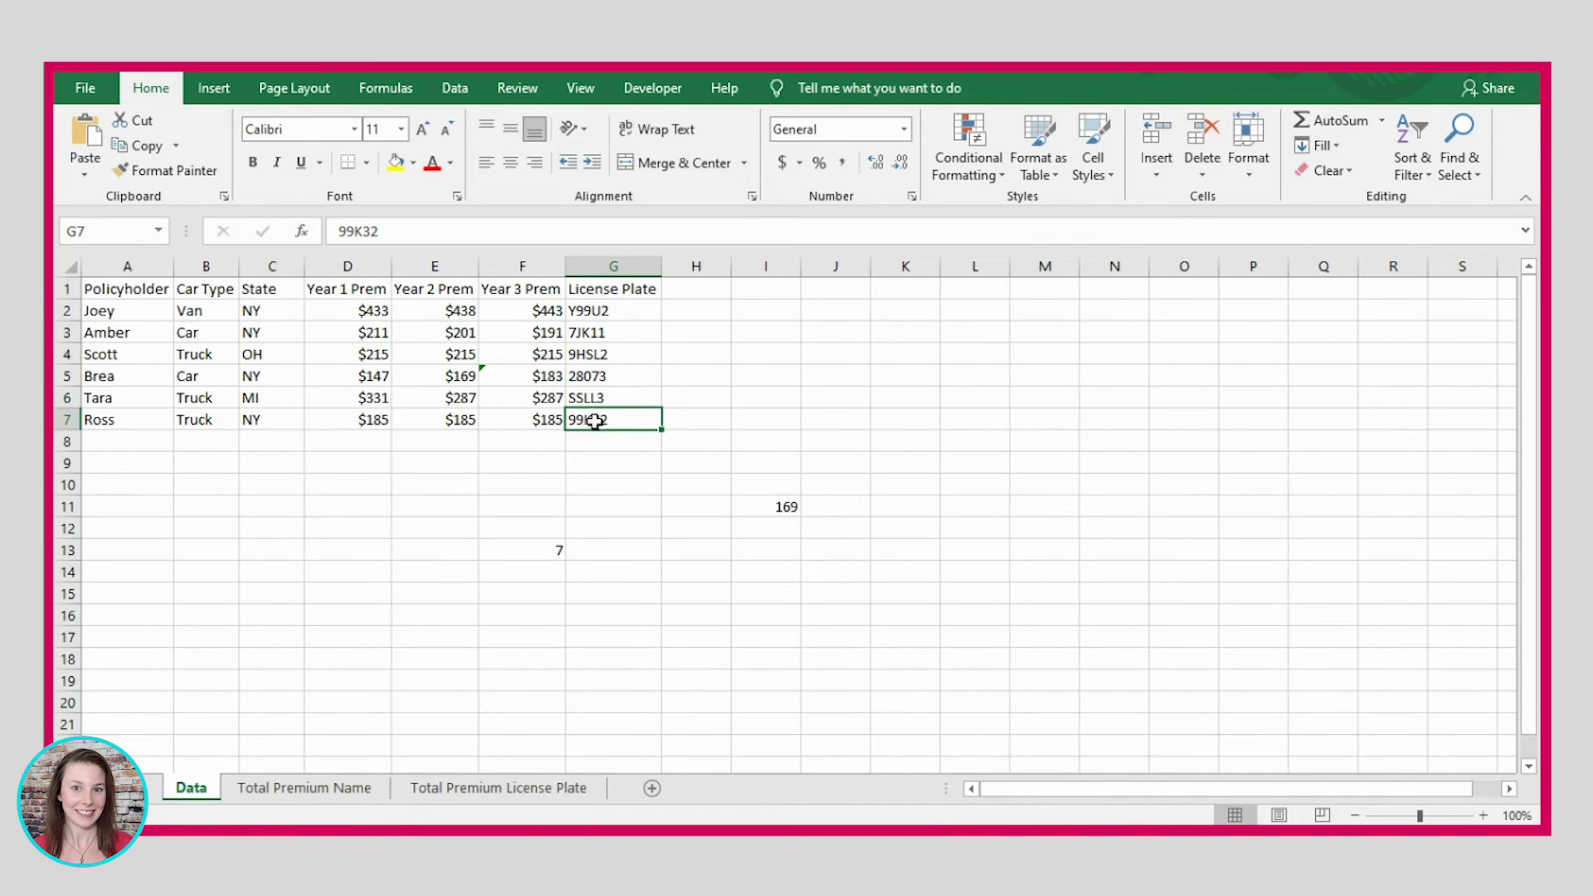
In F14, directly below the MATCH formula, enter an INDEX formula returning position 7 of the Year 1 Prem range D1:D7.
left_click(539, 572)
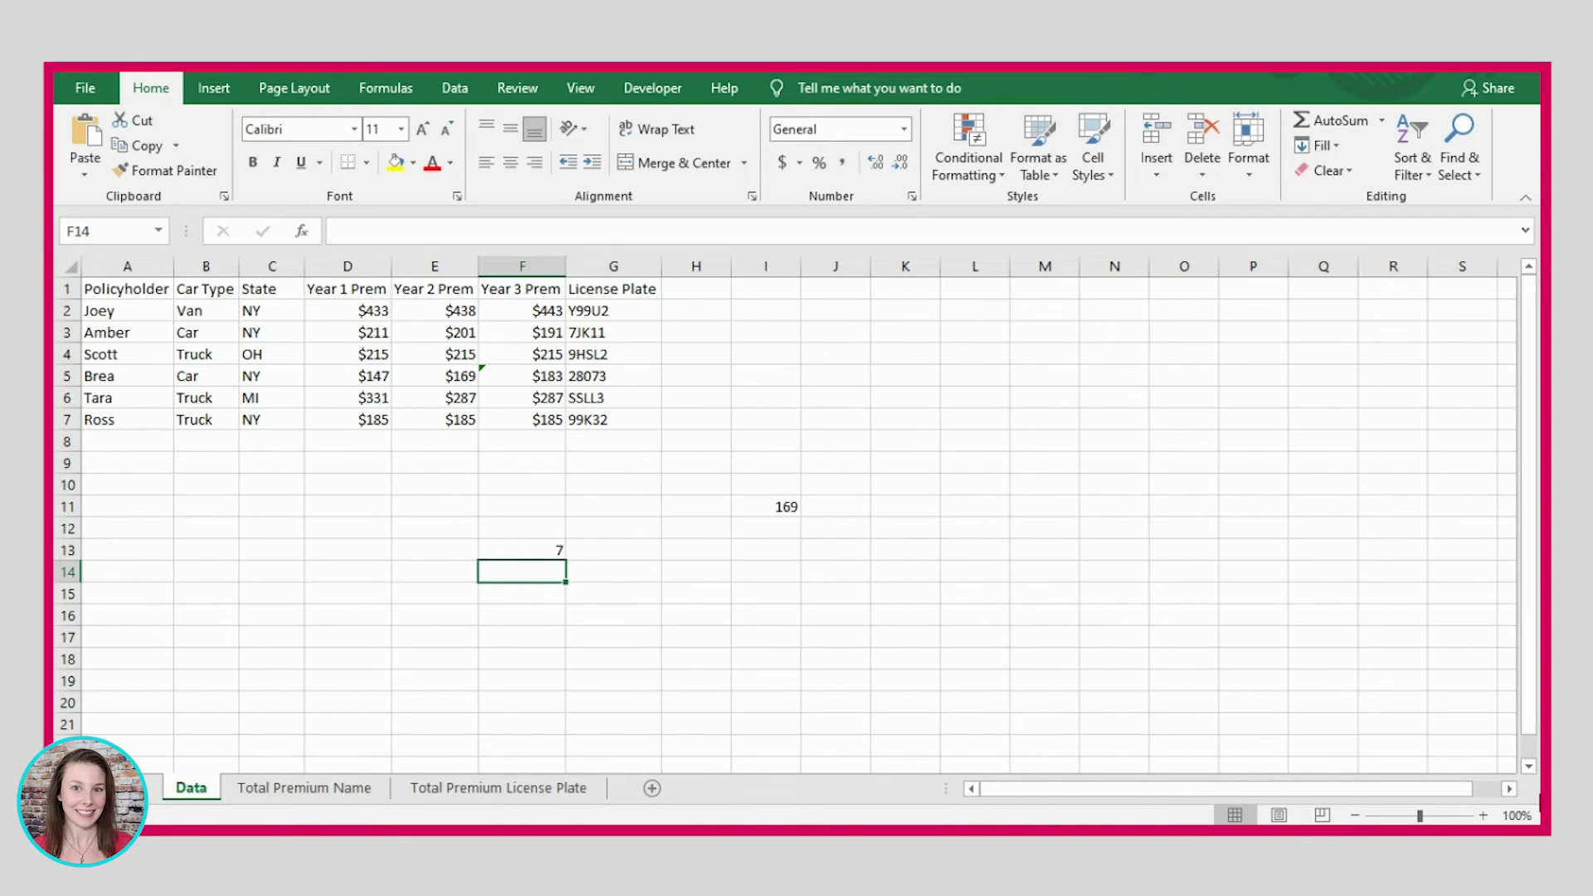
type("=index(")
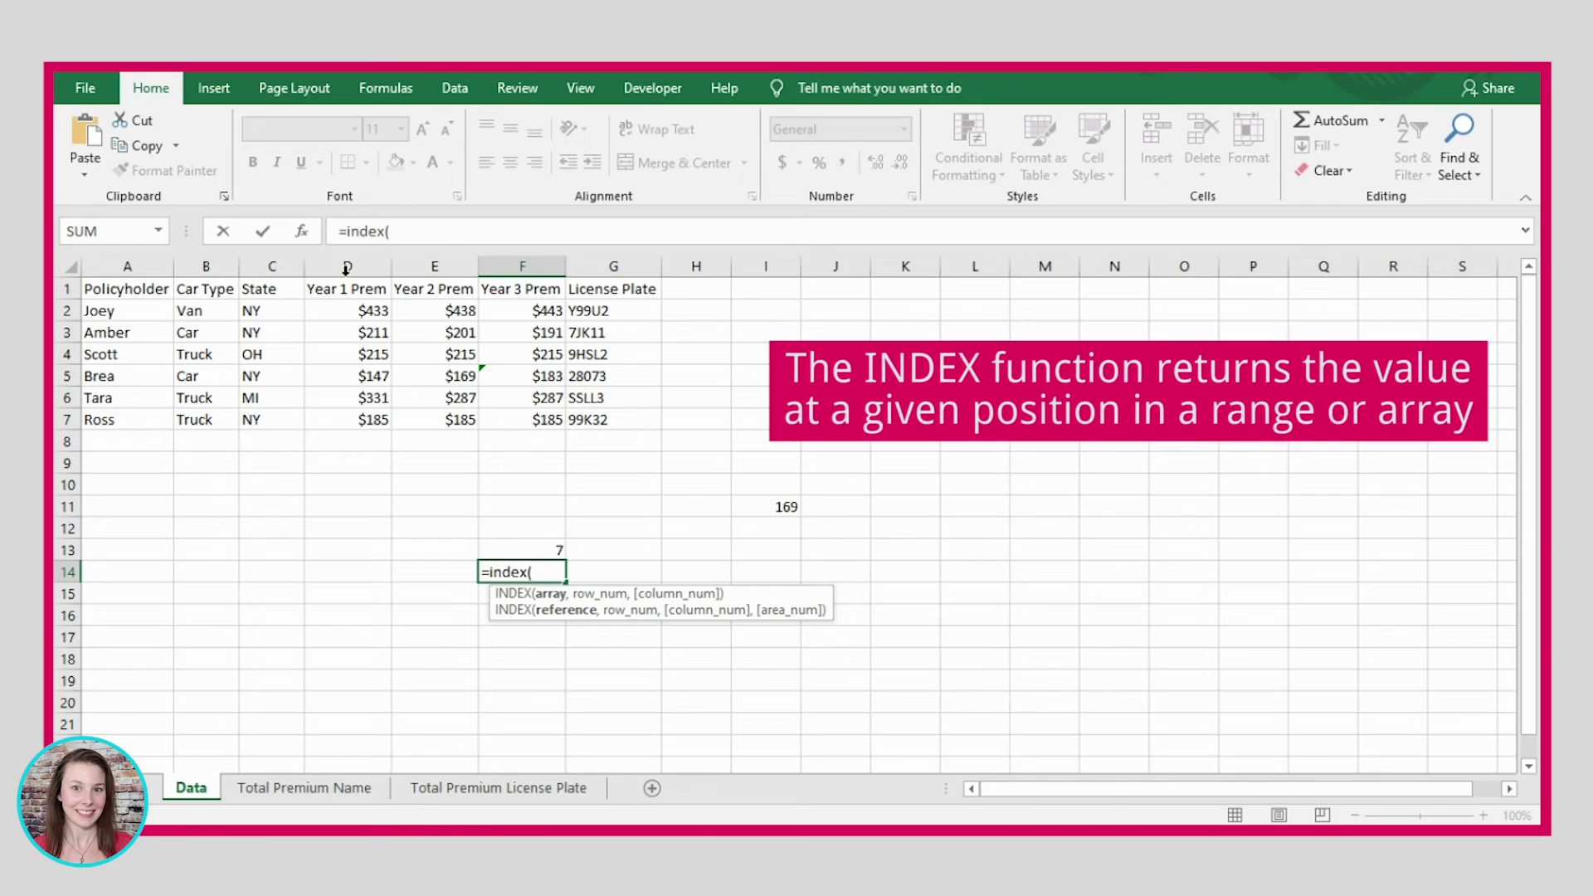
left_click_drag(347, 288, 348, 420)
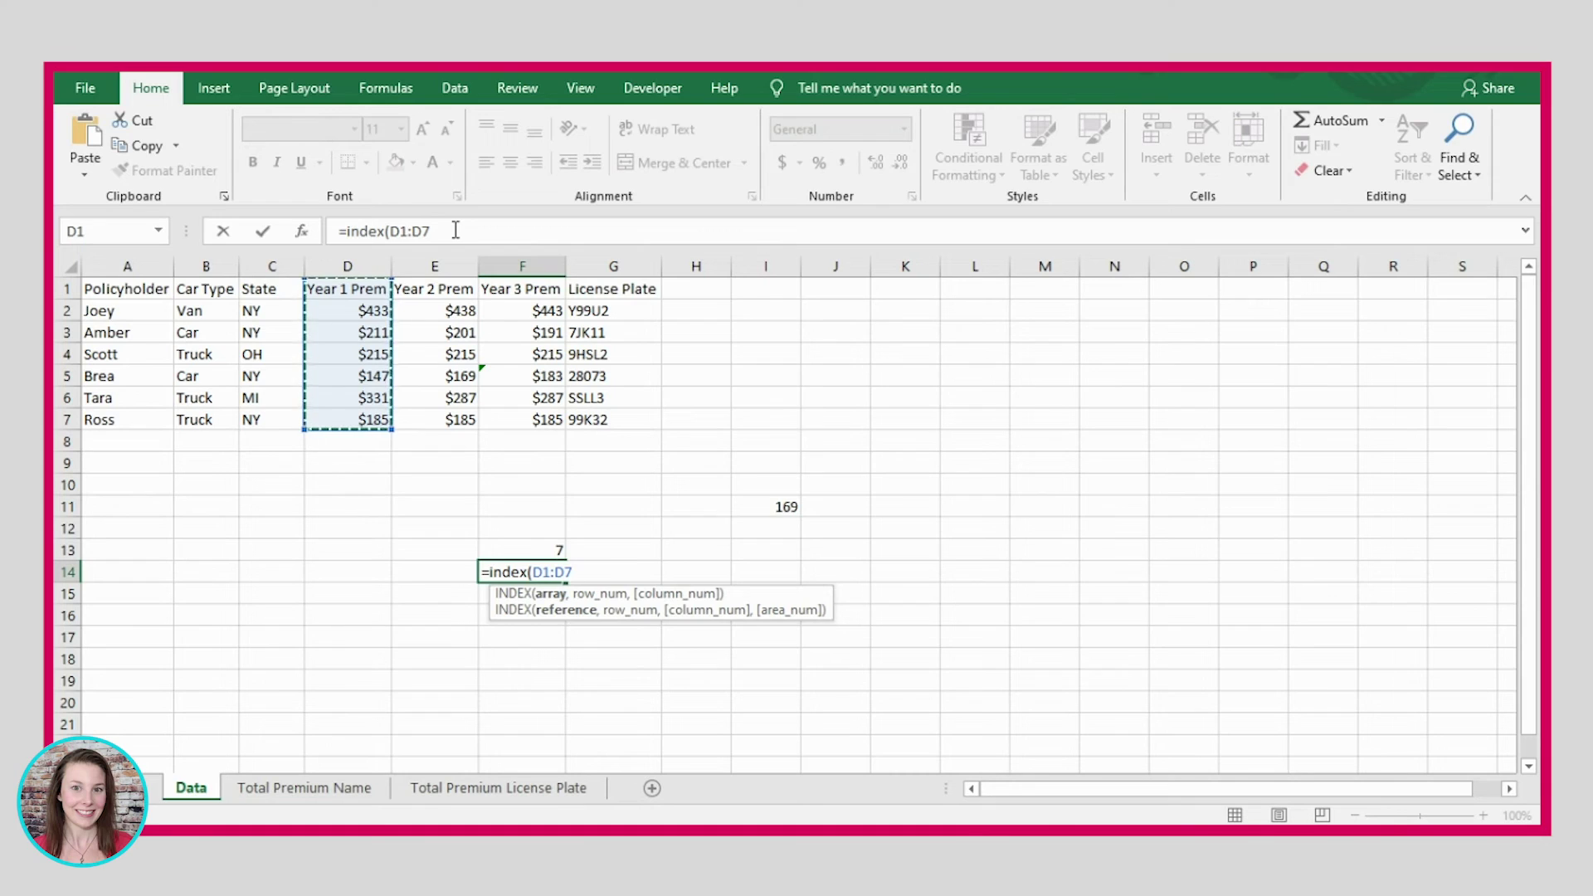
left_click(454, 229)
type(",")
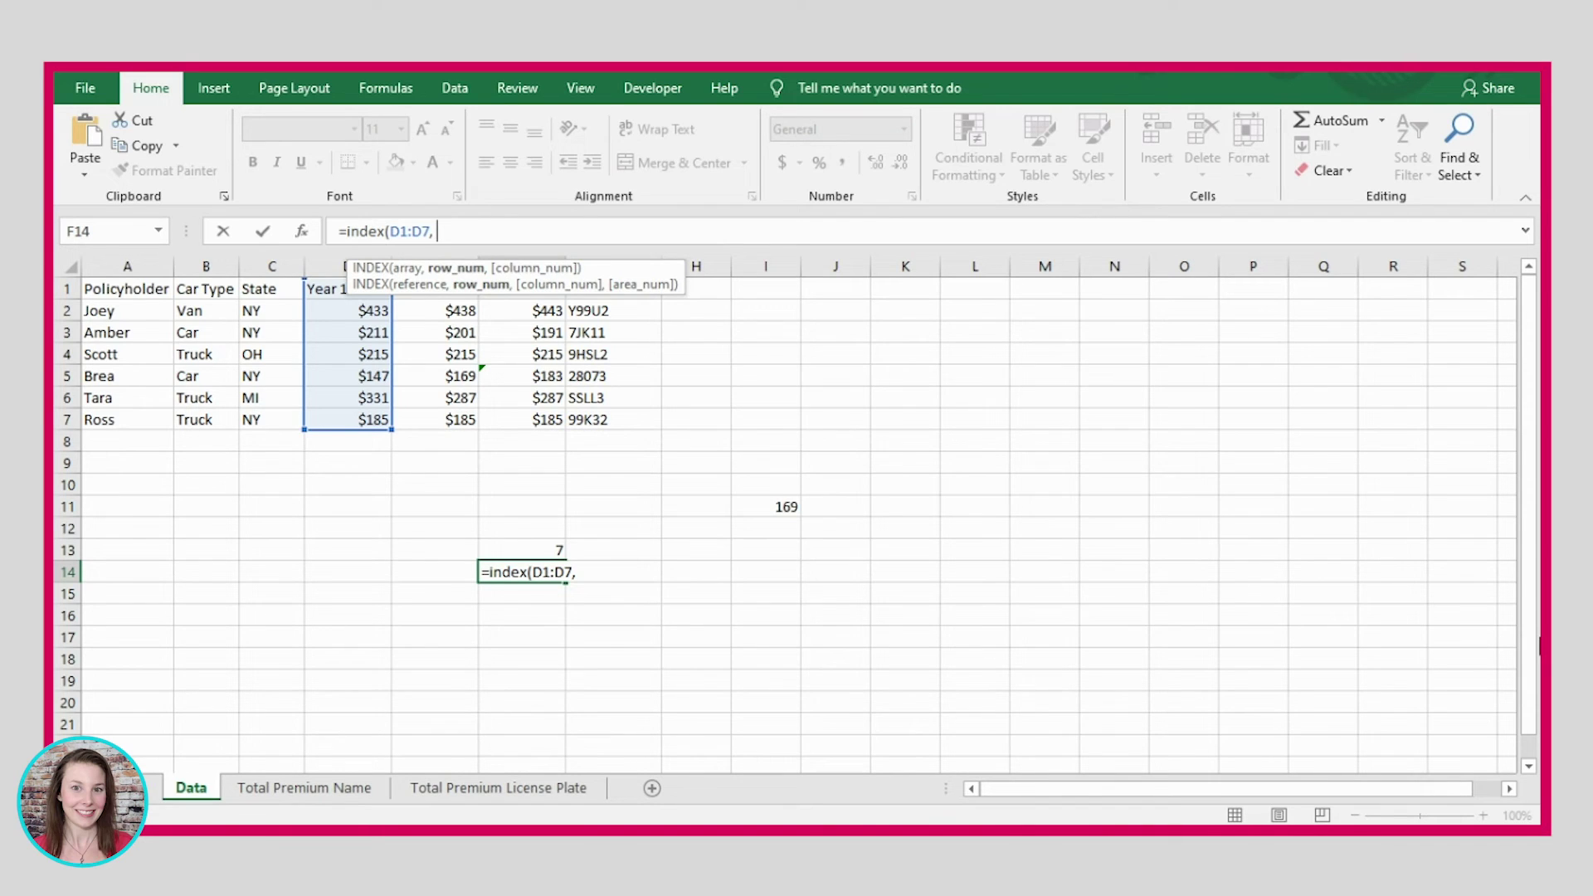
type("7)")
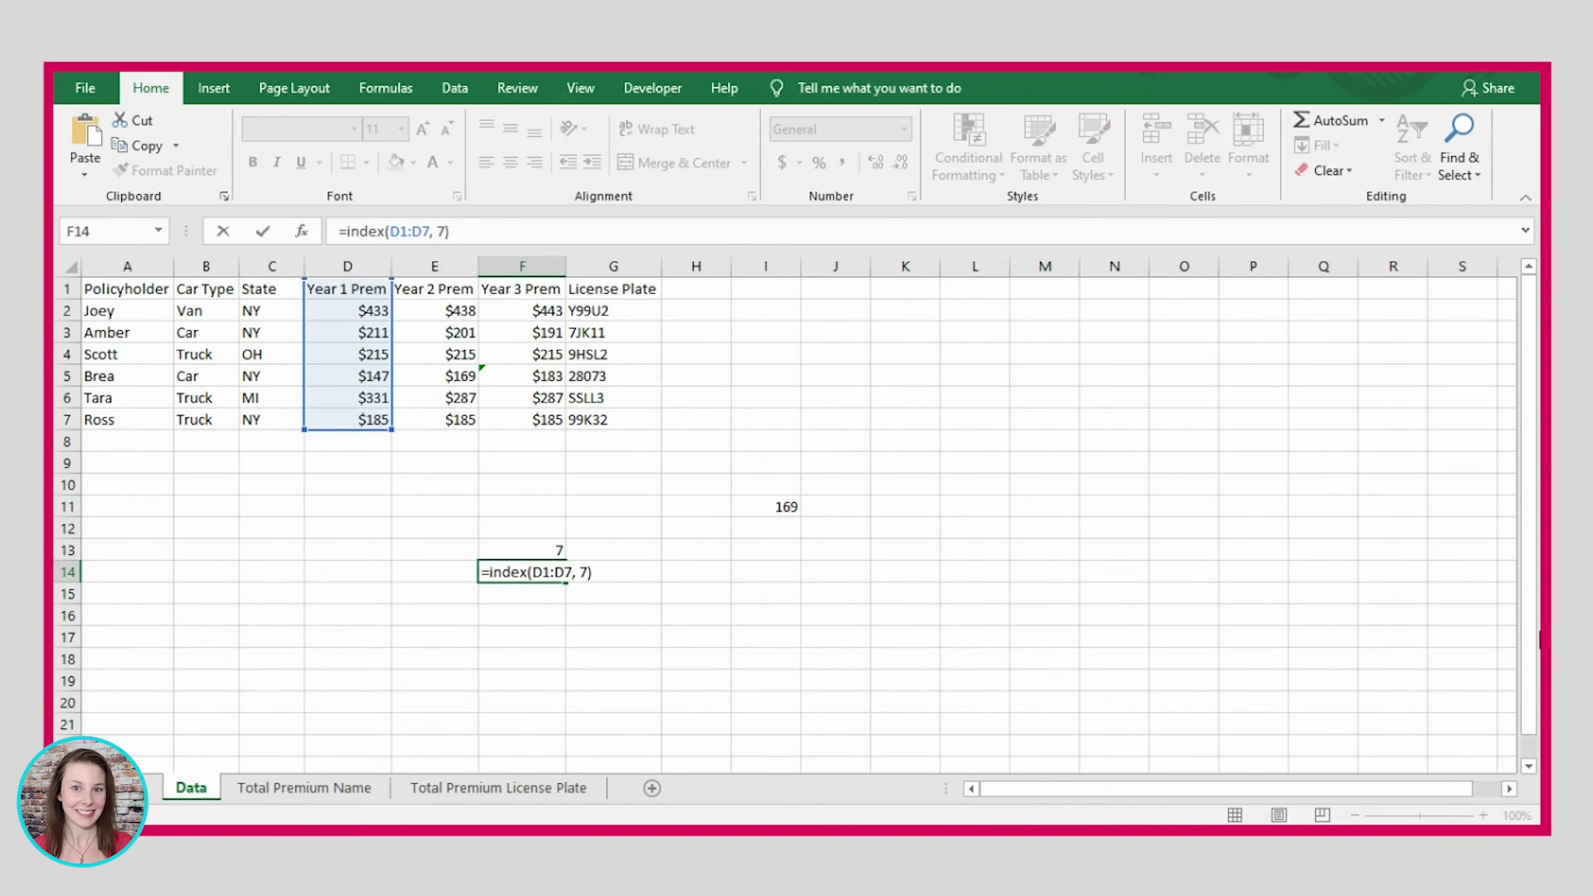
key("Return")
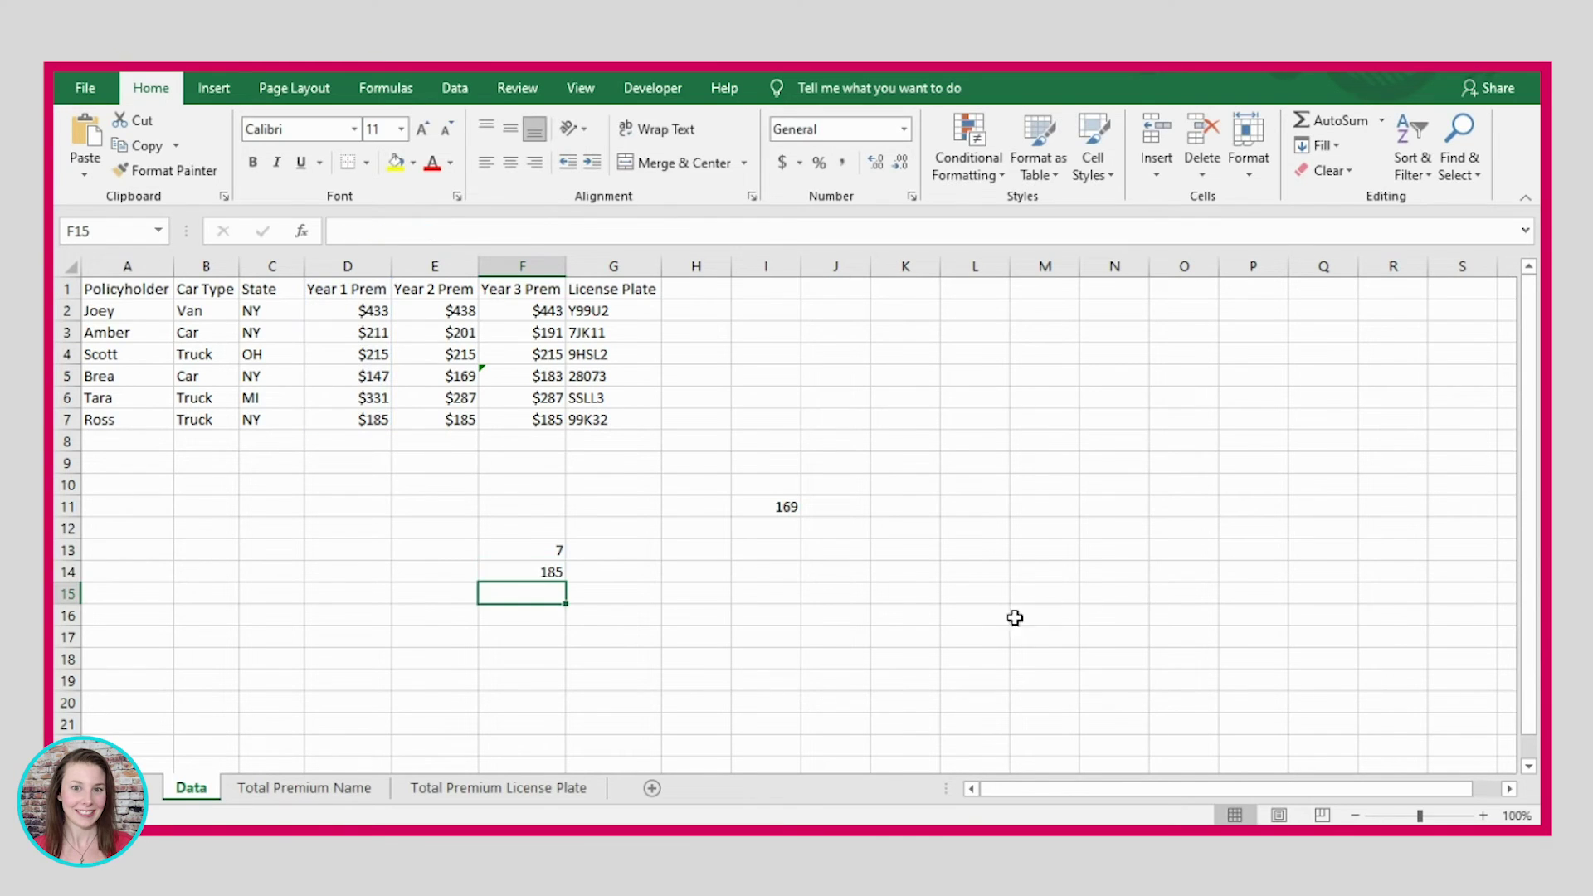
Compare the INDEX formula in F14, including its row number argument, with the MATCH formula in F13 and their source ranges D1:D7 and G1:G7.
left_click(361, 414)
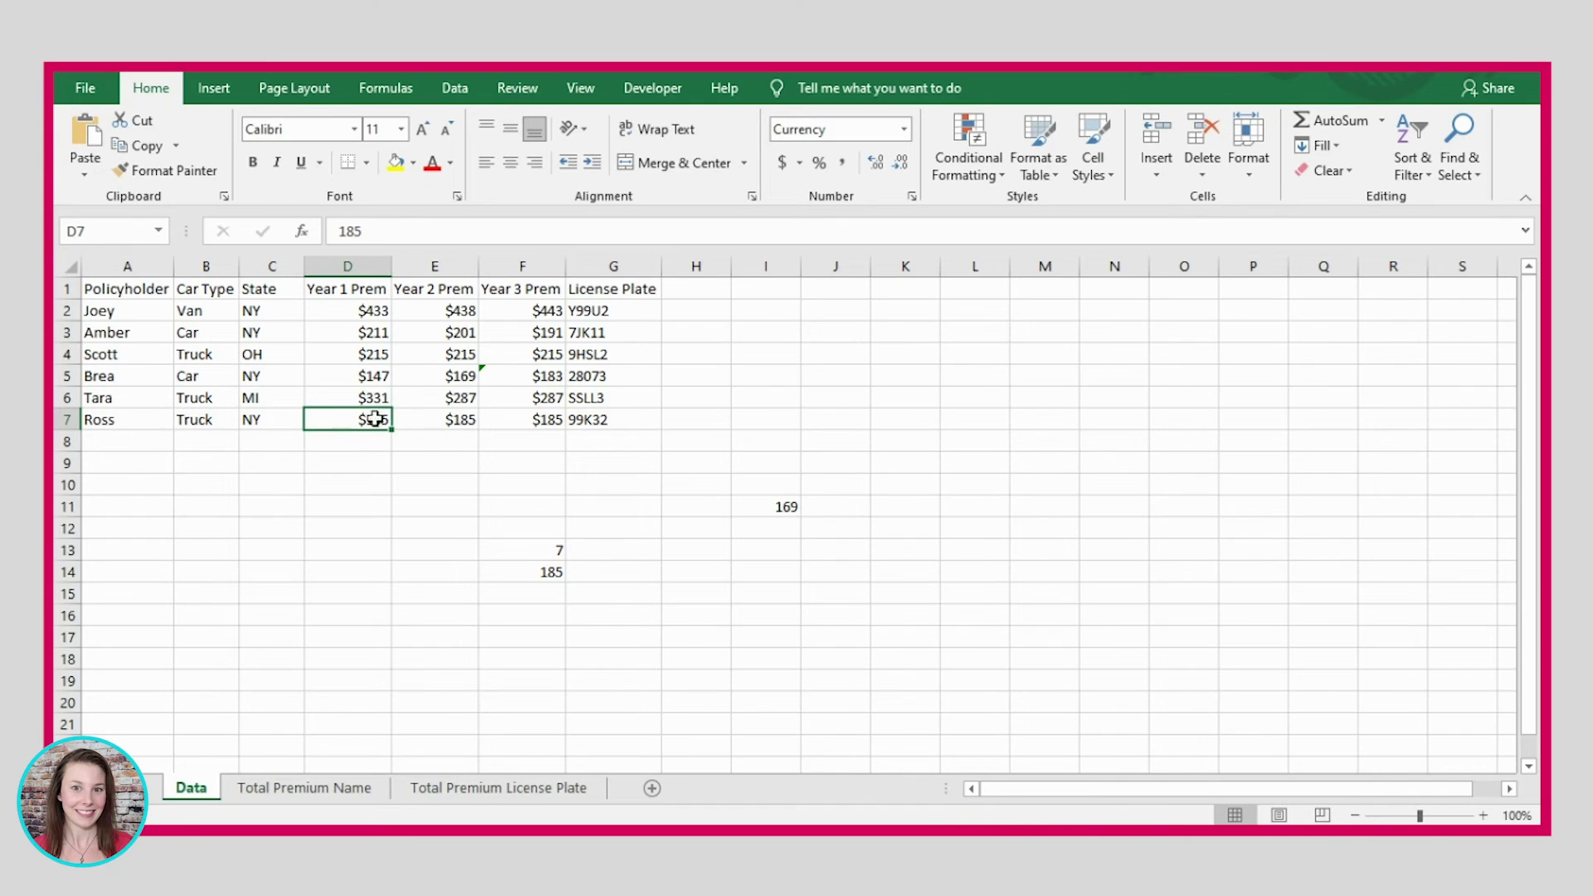
left_click(540, 571)
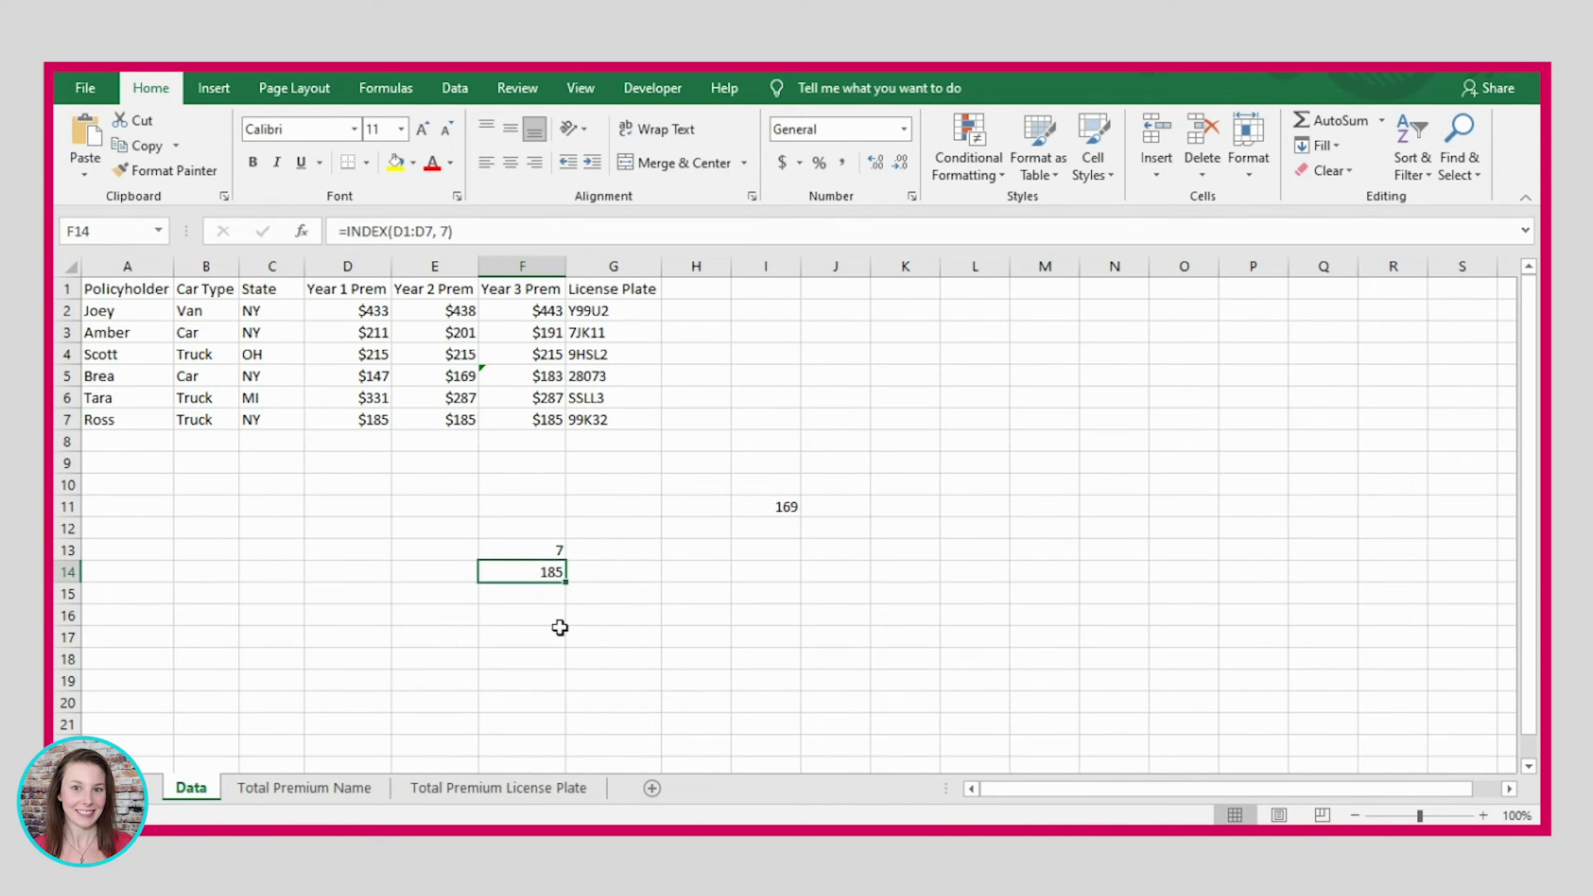
left_click(535, 550)
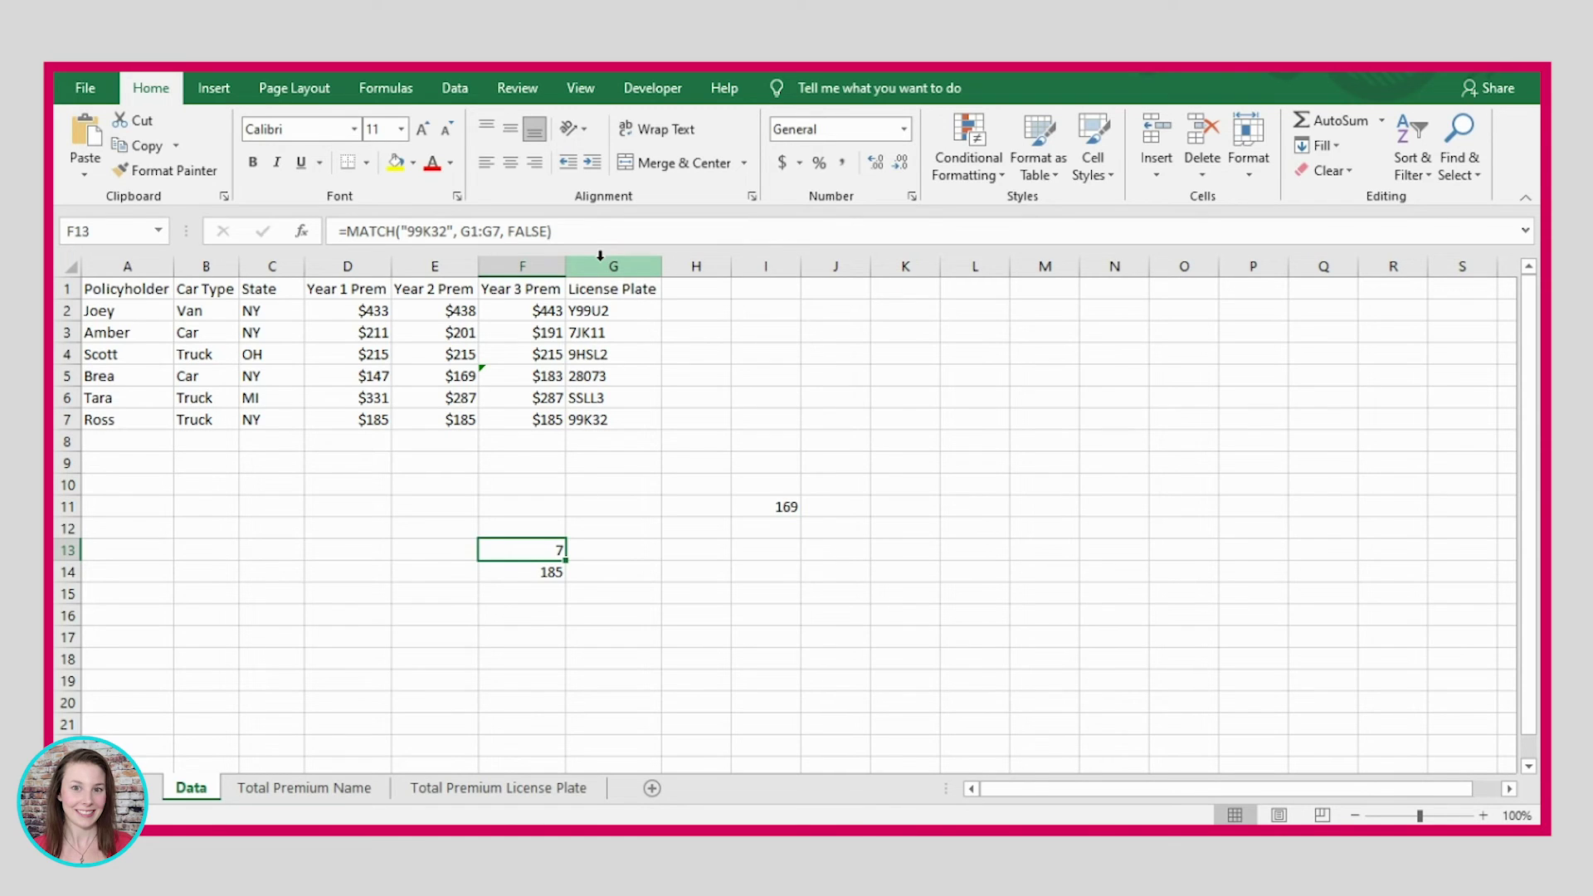
left_click_drag(602, 289, 592, 426)
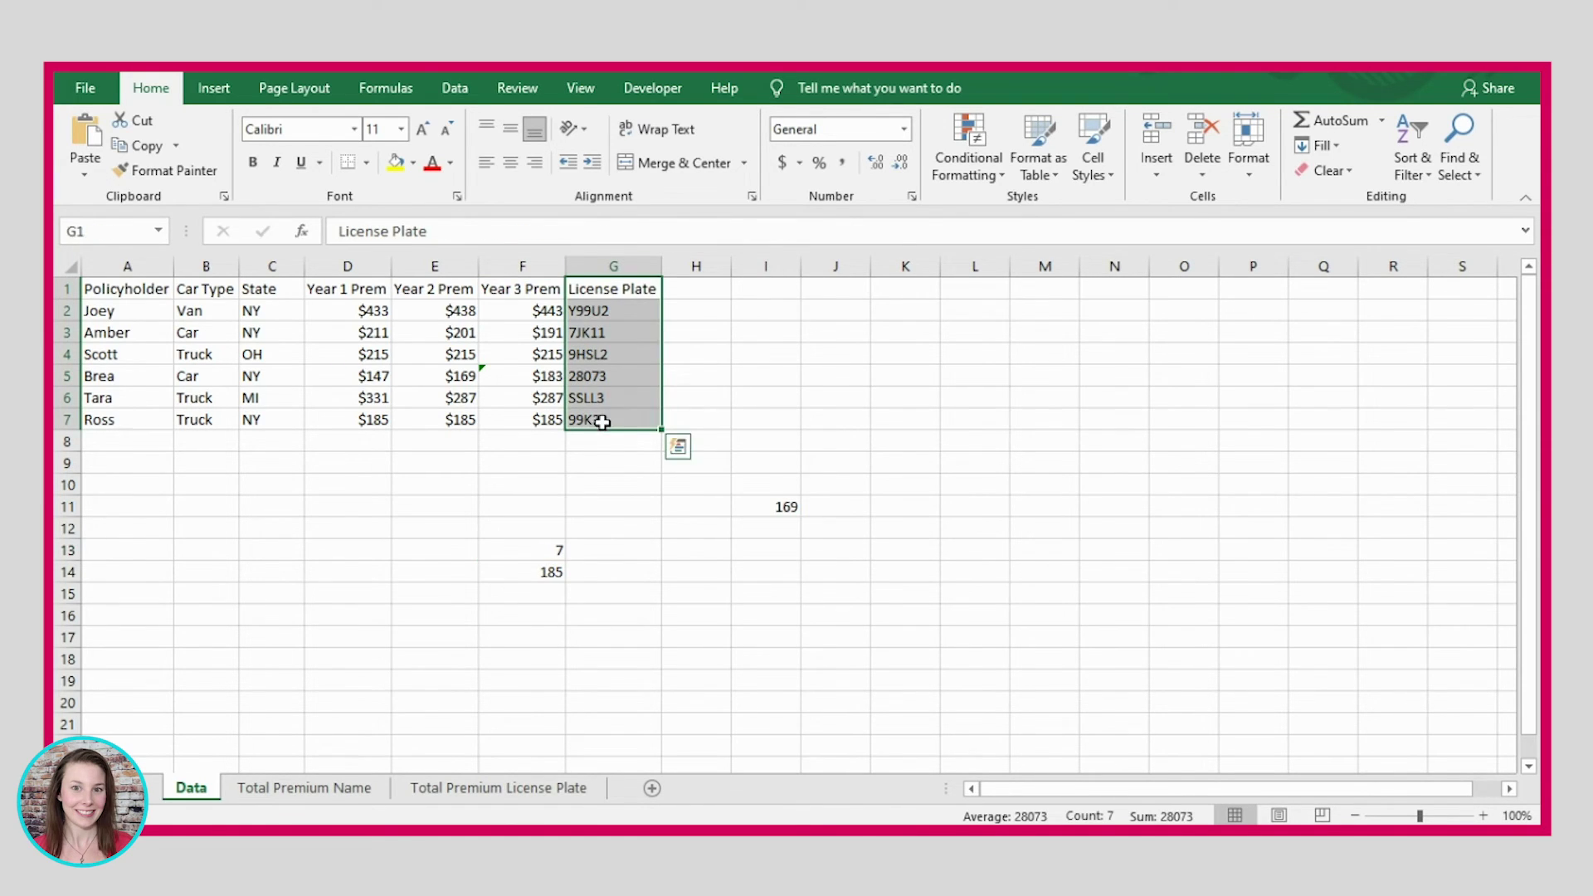
left_click(602, 423)
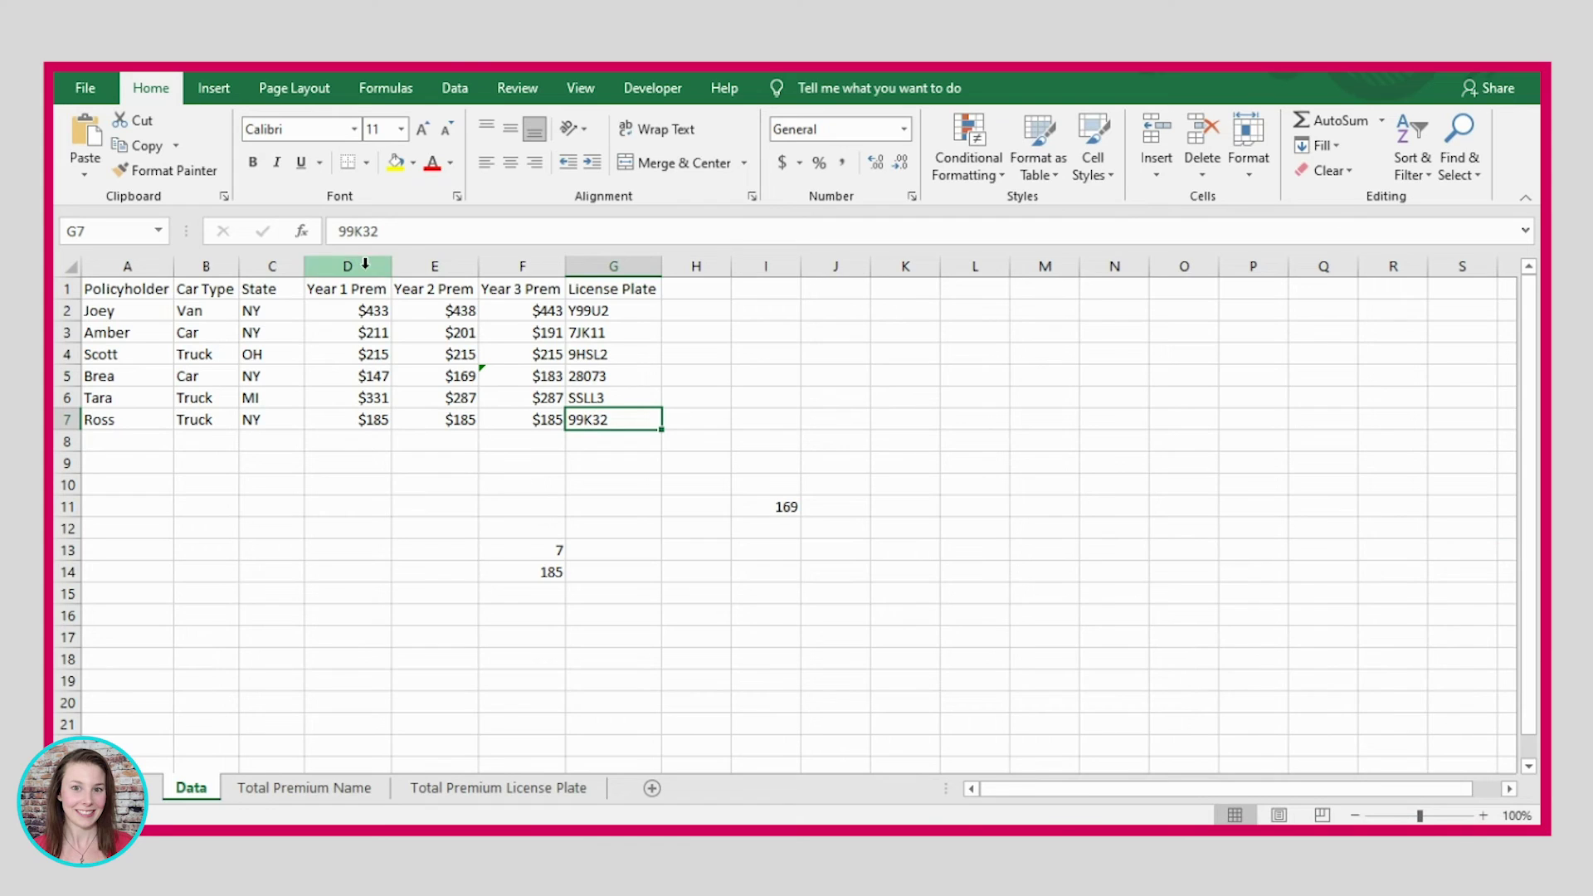
left_click_drag(359, 288, 347, 425)
left_click(527, 573)
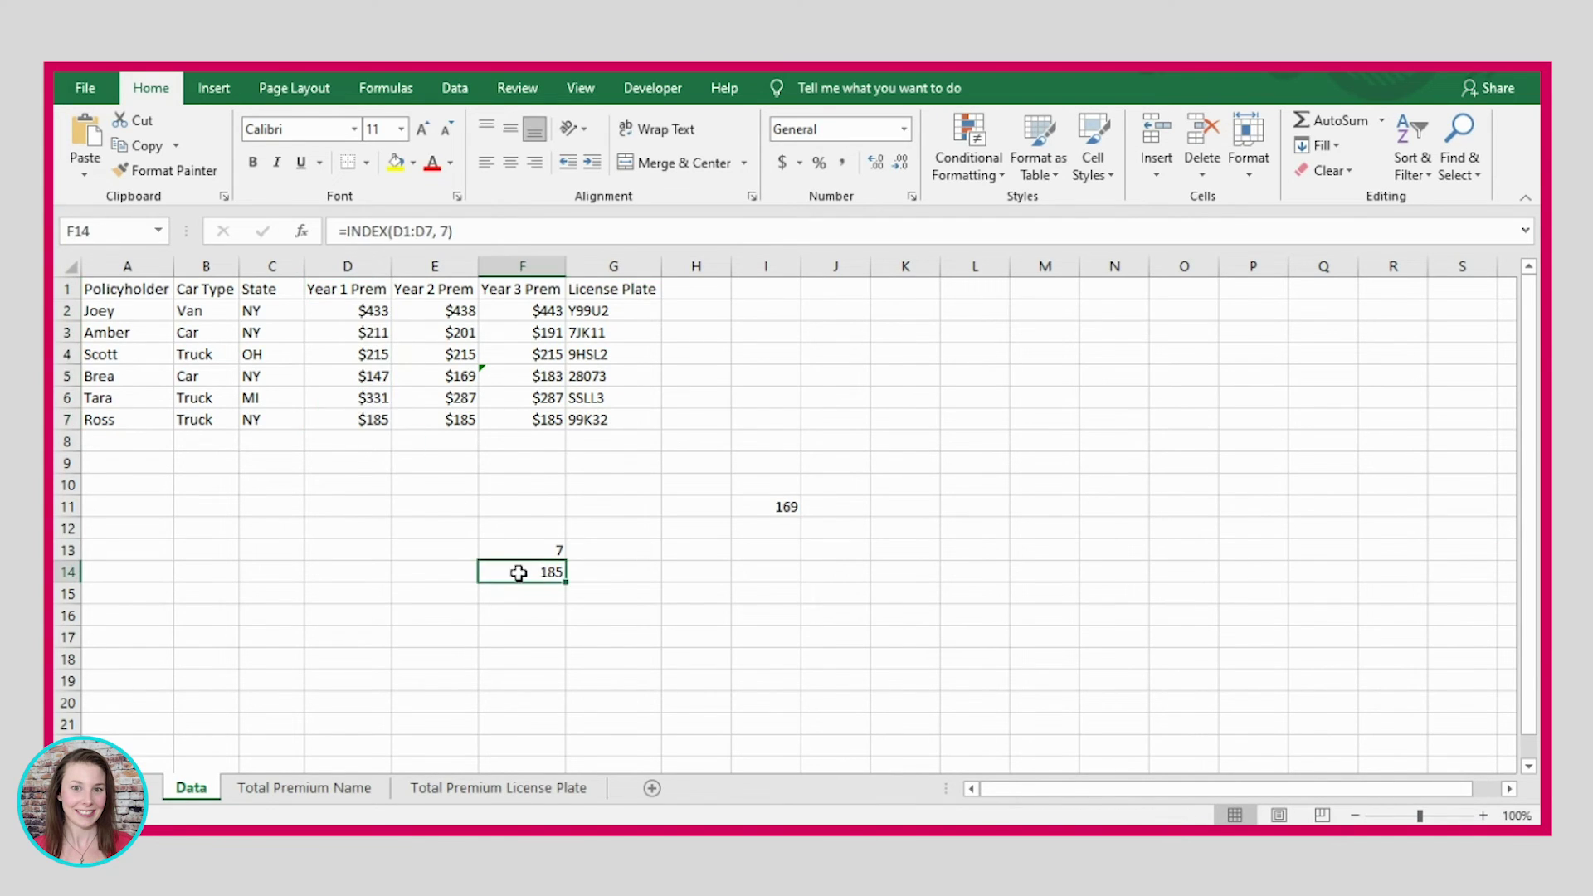
left_click(527, 618)
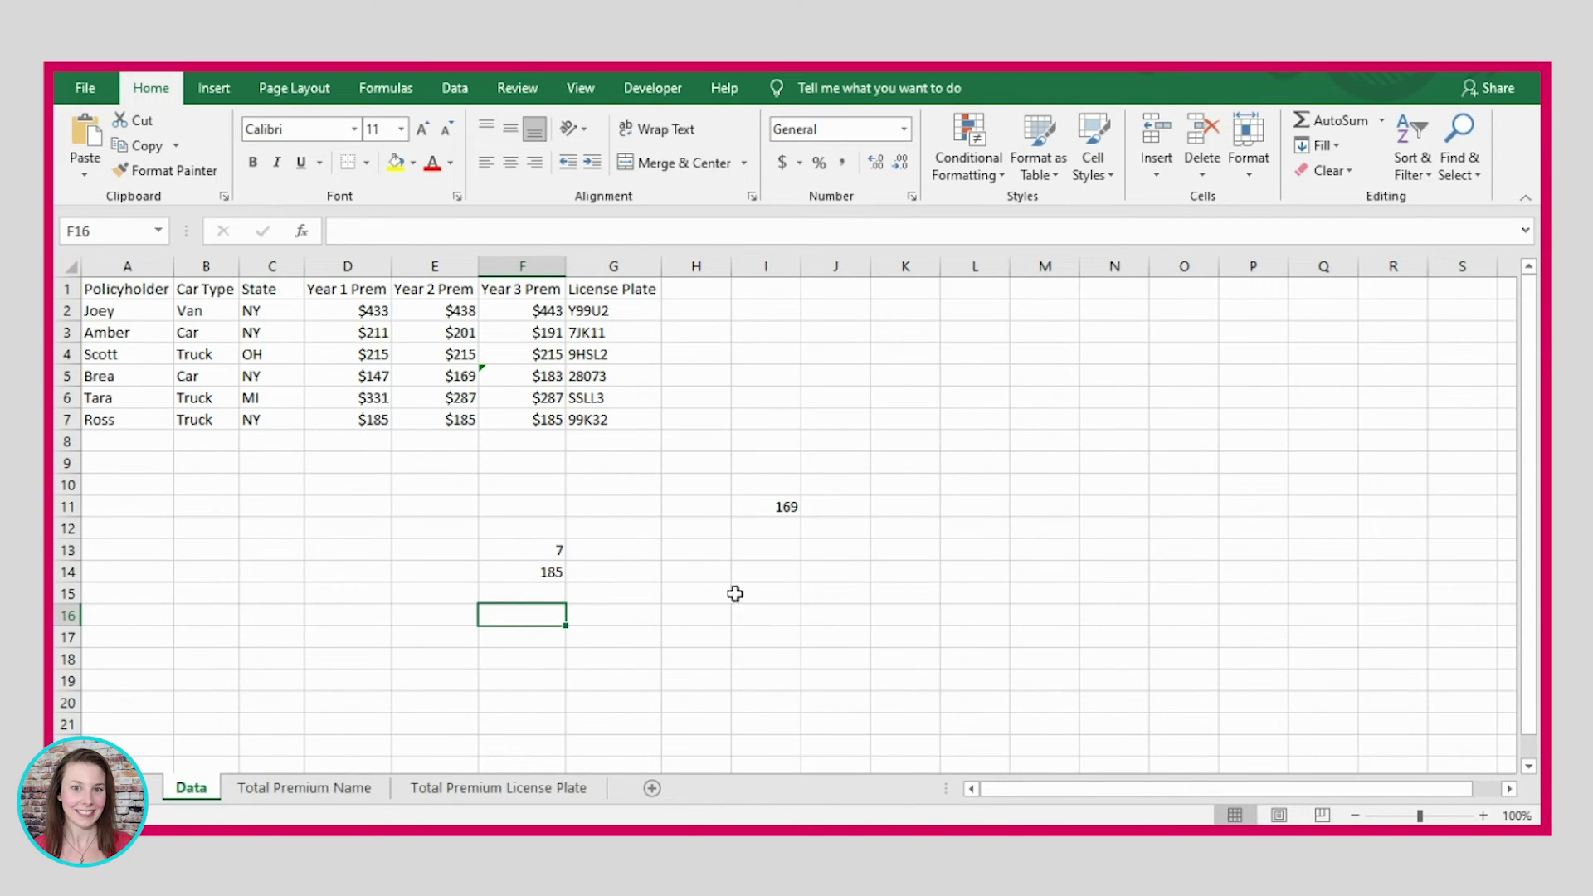
key("Up")
key("Up")
double_click(443, 231)
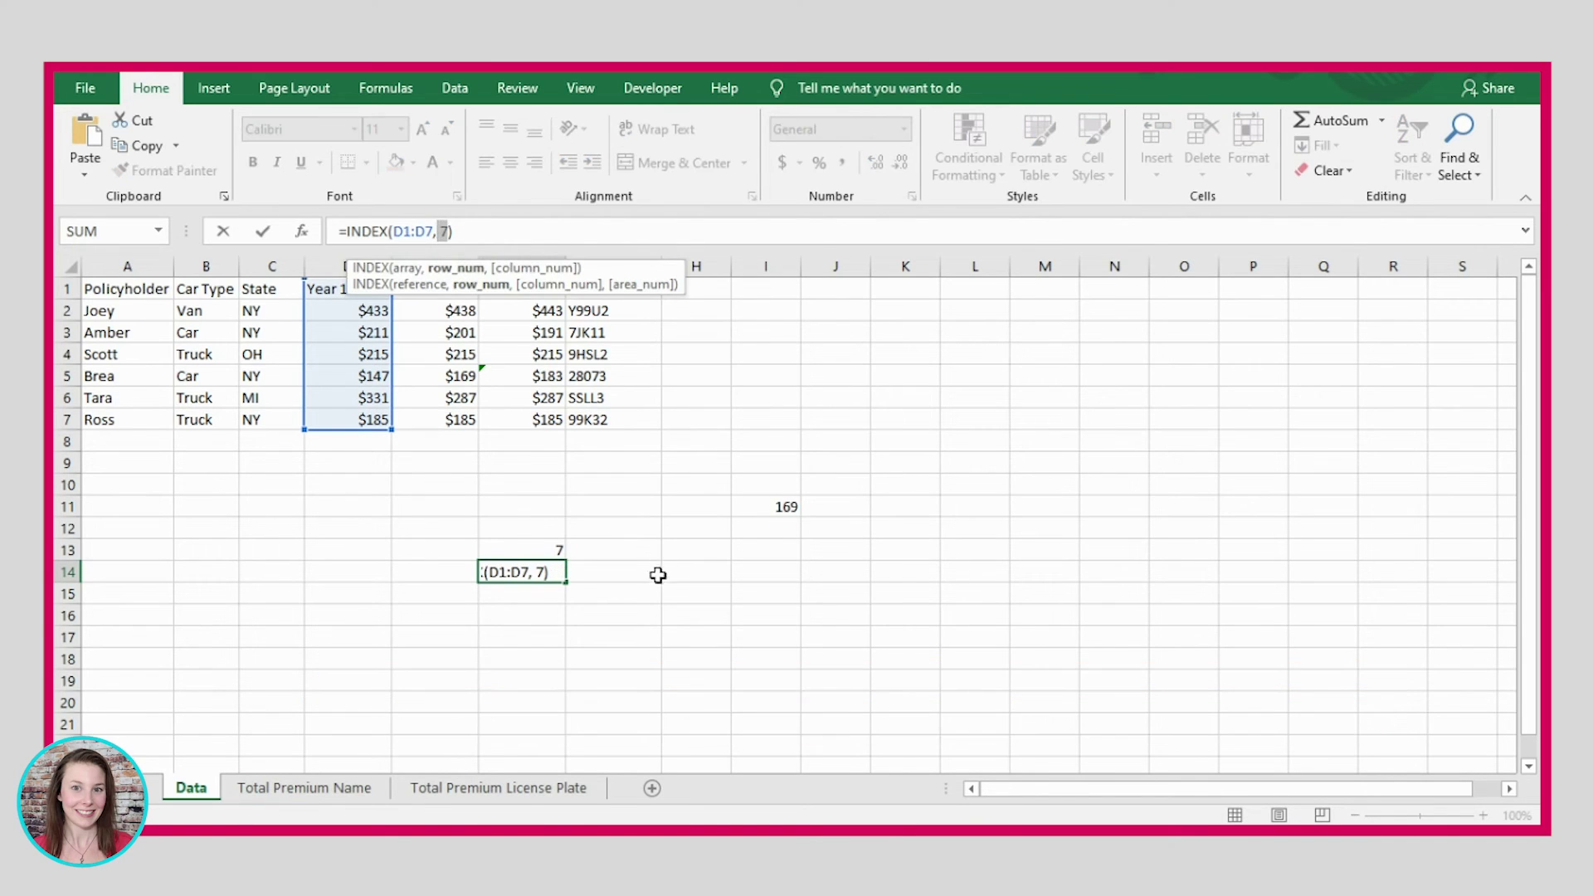
key("Escape")
Replace the fixed row number in F14's INDEX formula with the MATCH formula copied from F13, omitting its equals sign.
left_click(531, 550)
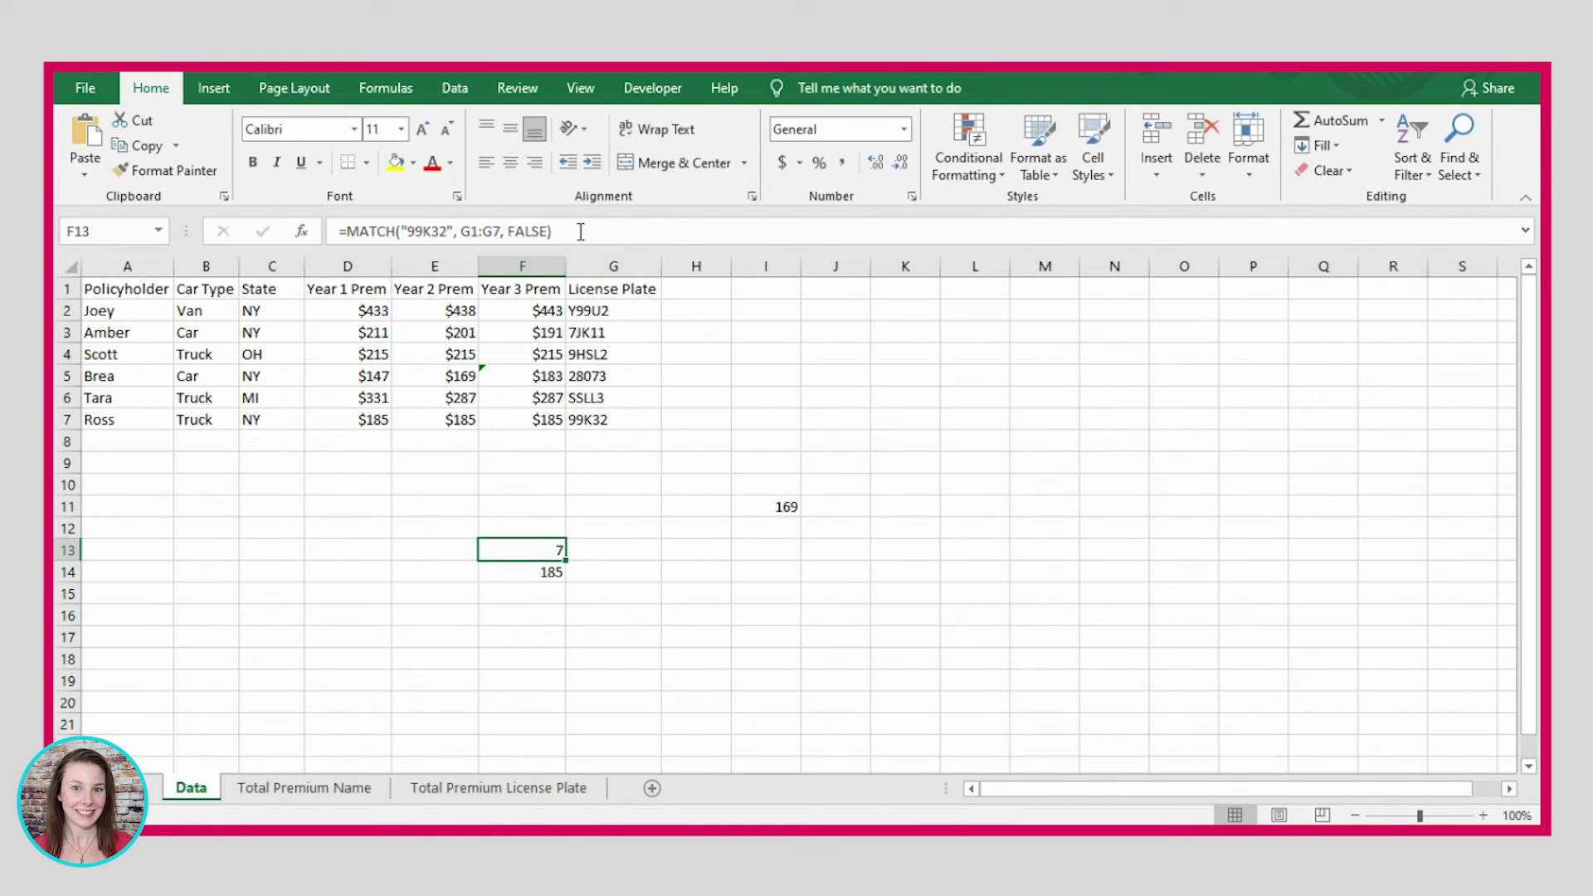
triple_click(581, 231)
key("ctrl+c")
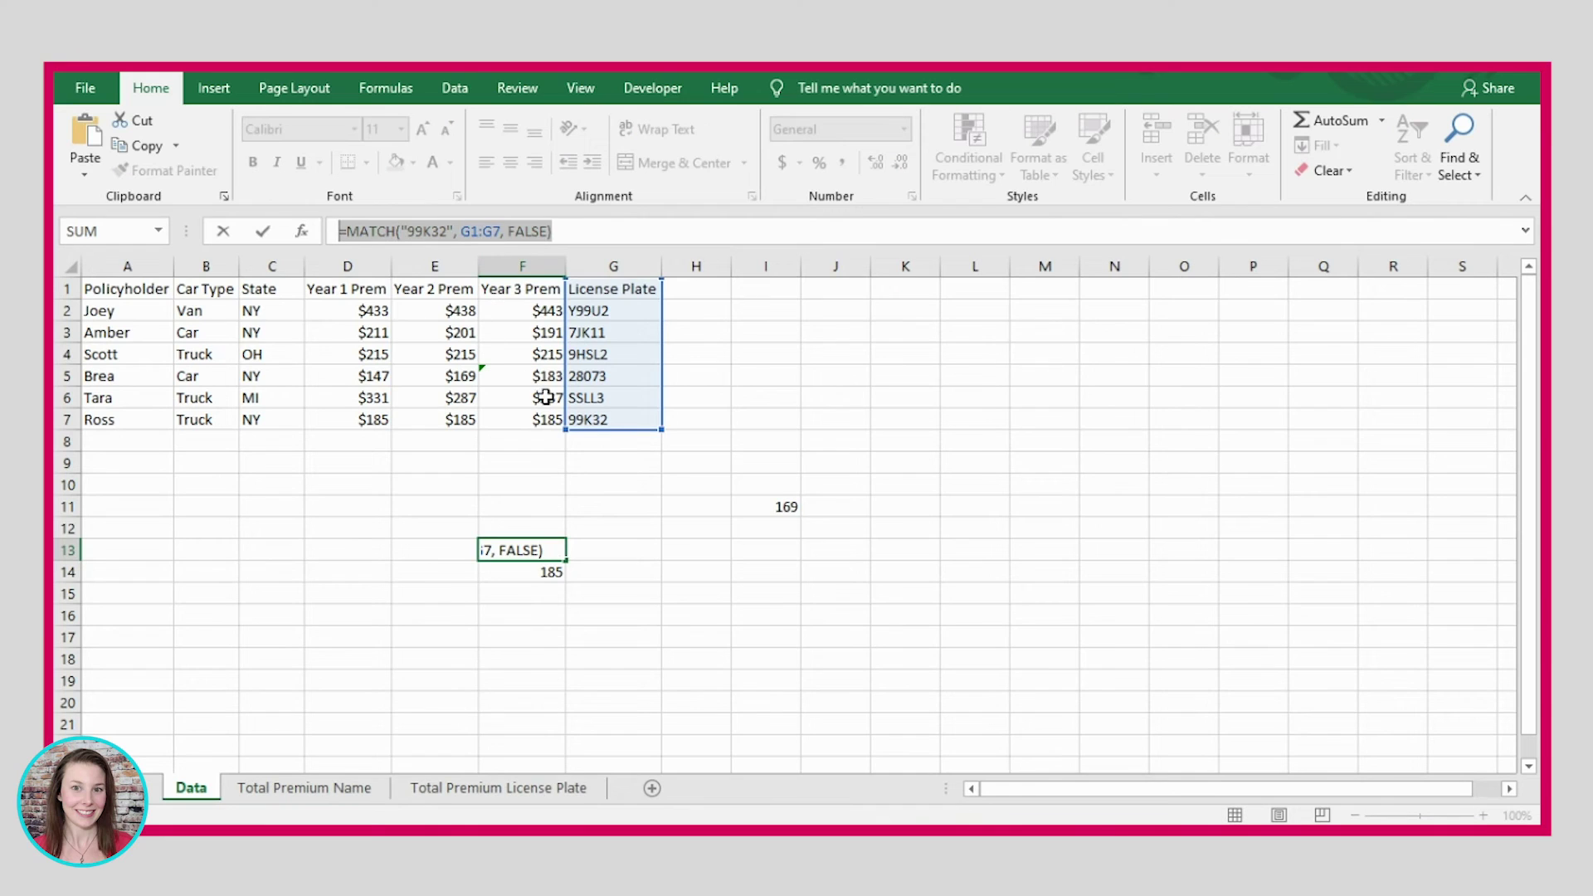
key("Escape")
left_click(534, 571)
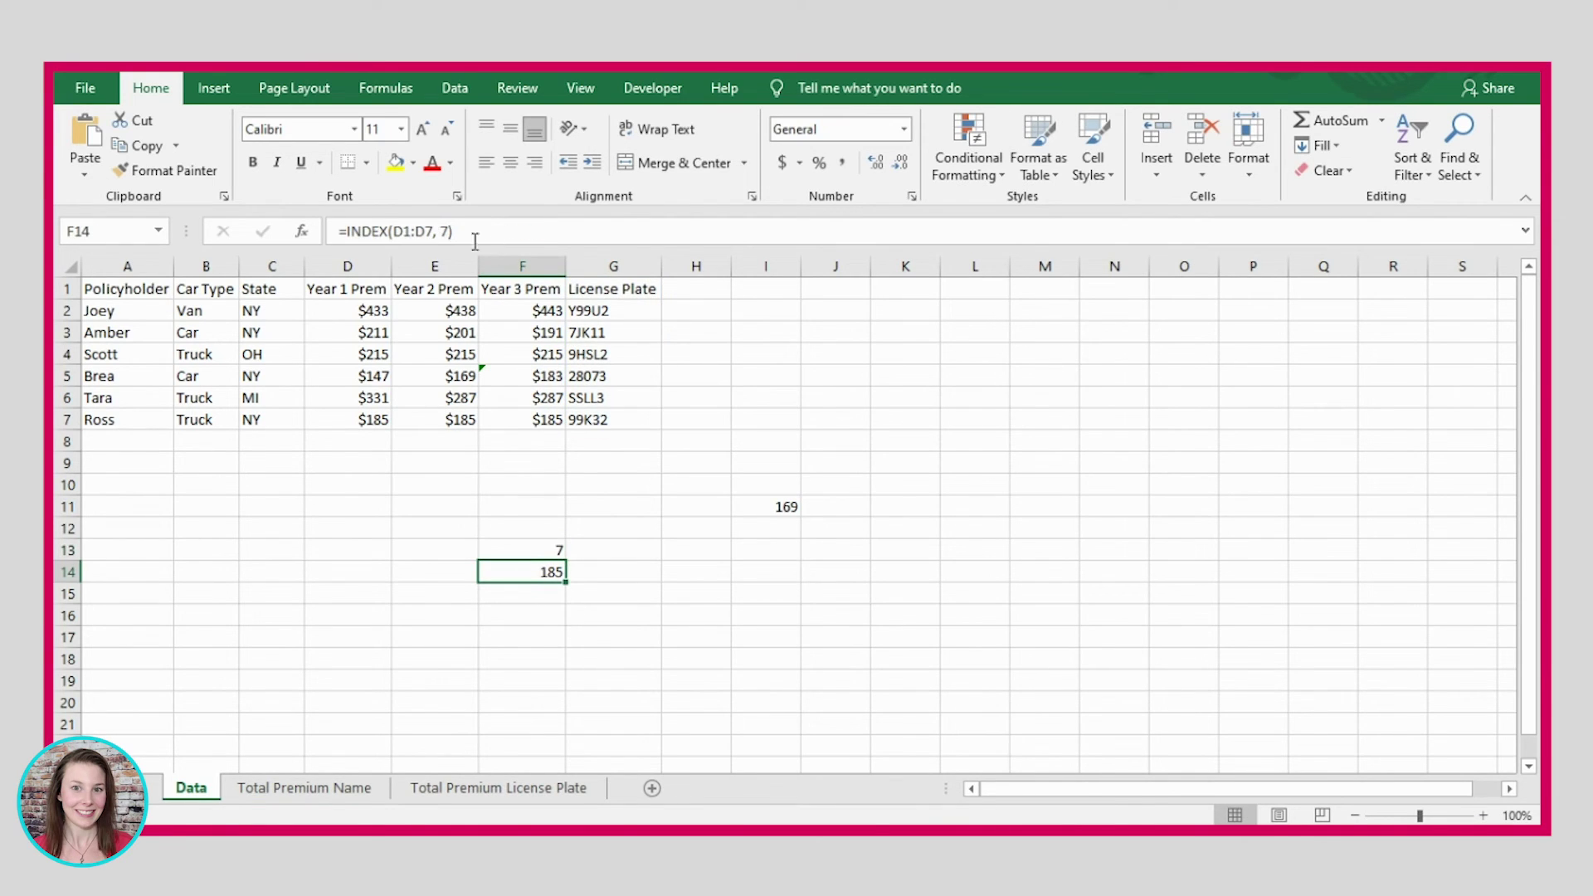
double_click(445, 231)
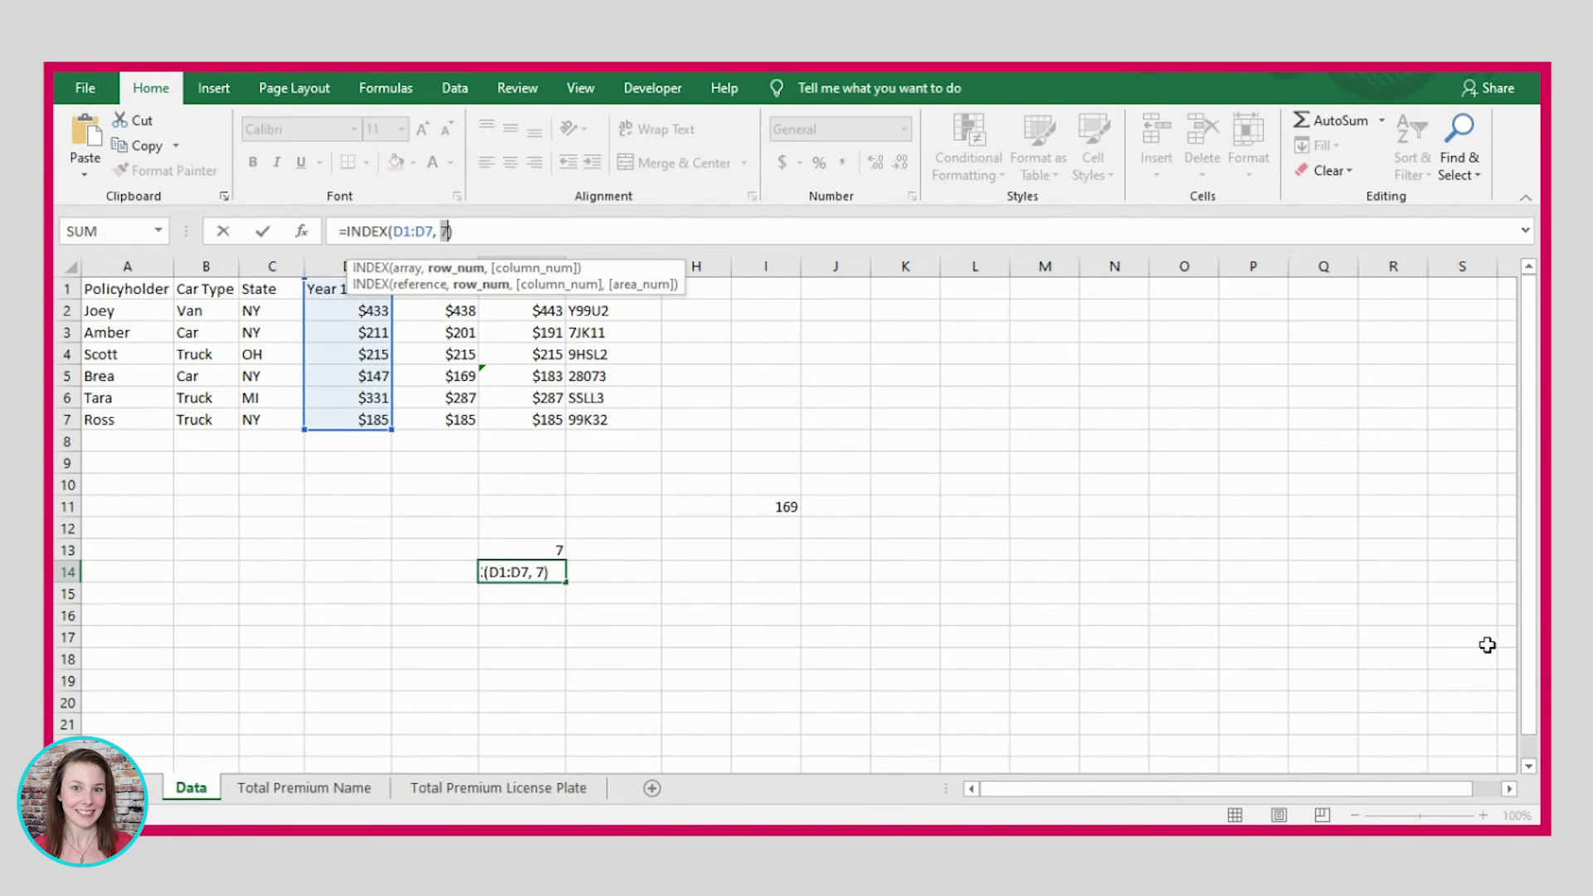
key("ctrl+v")
left_click(447, 232)
key("BackSpace")
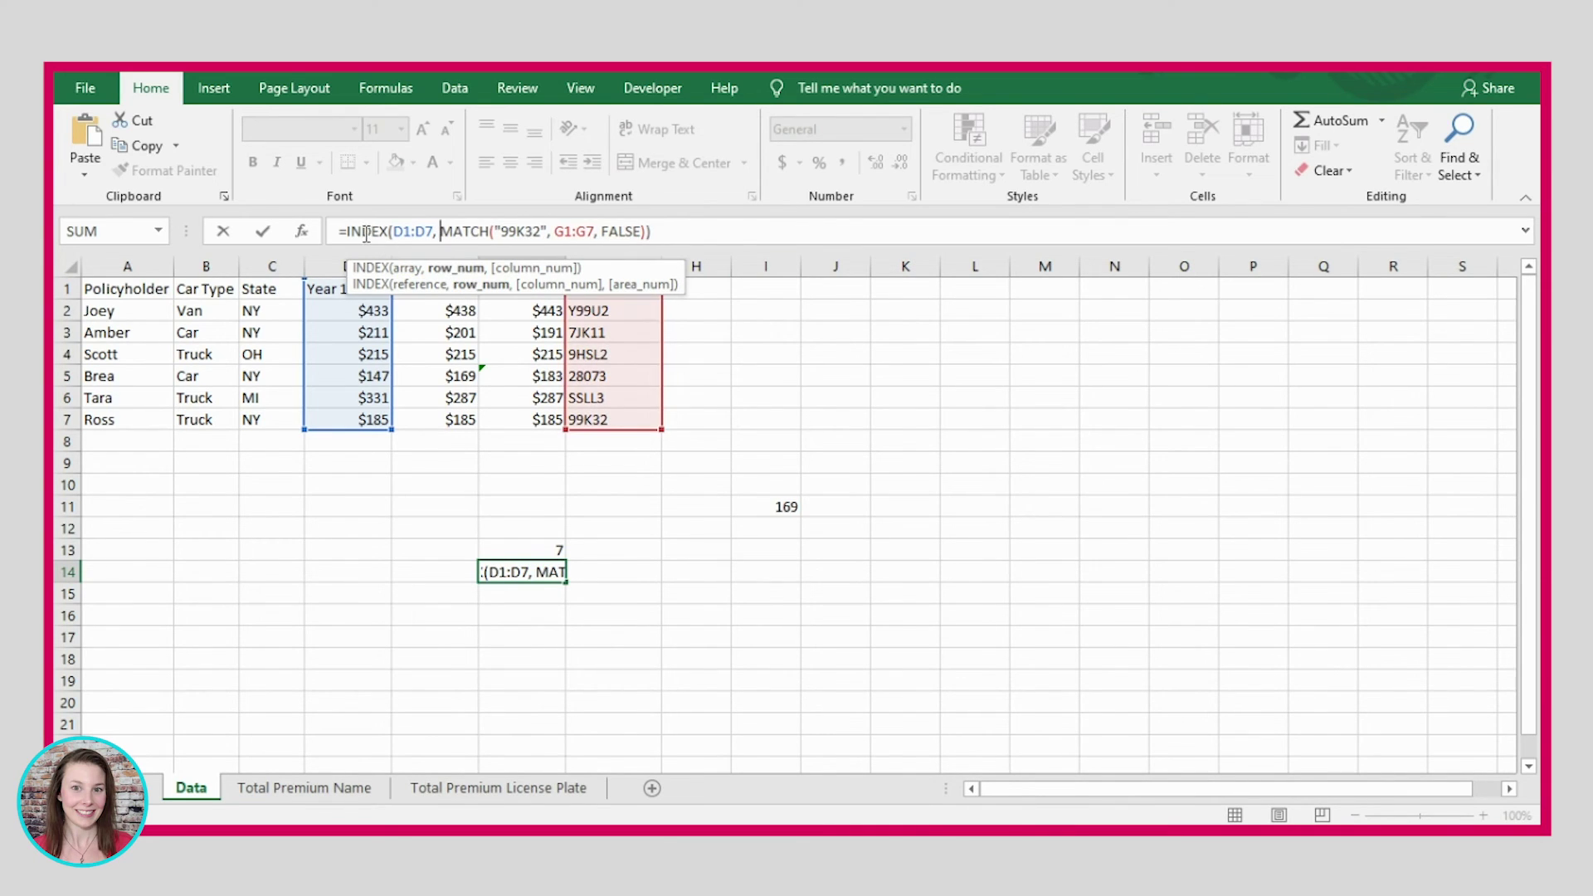
left_click(687, 230)
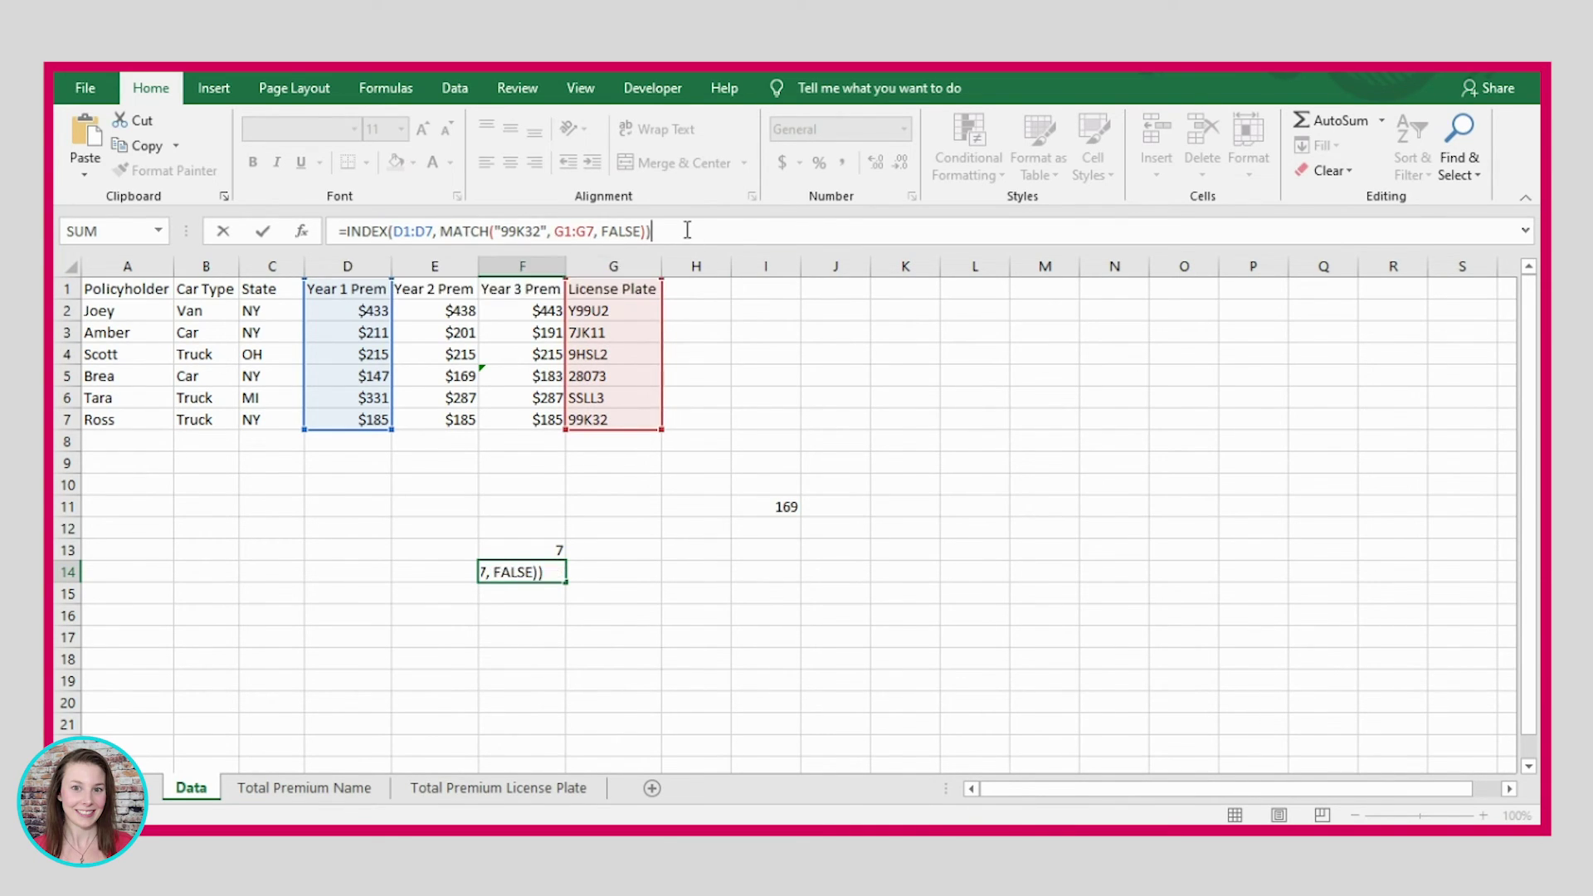
key("Return")
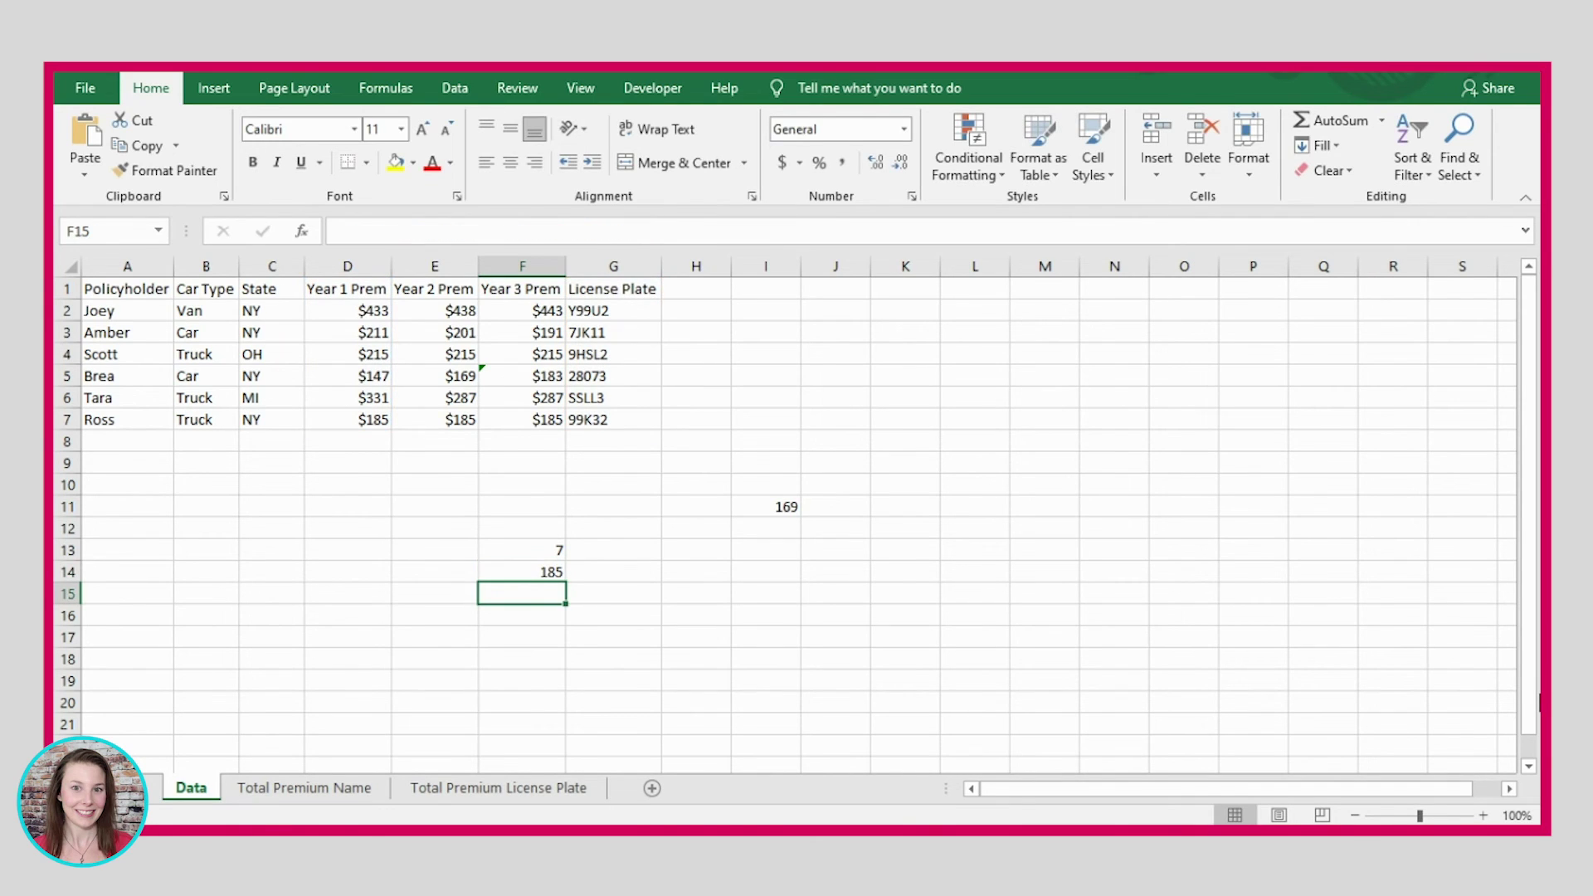
Check the combined INDEX and MATCH formula in F14 against D7, the premium columns D1:F7 and the MATCH formula in F13.
left_click(349, 419)
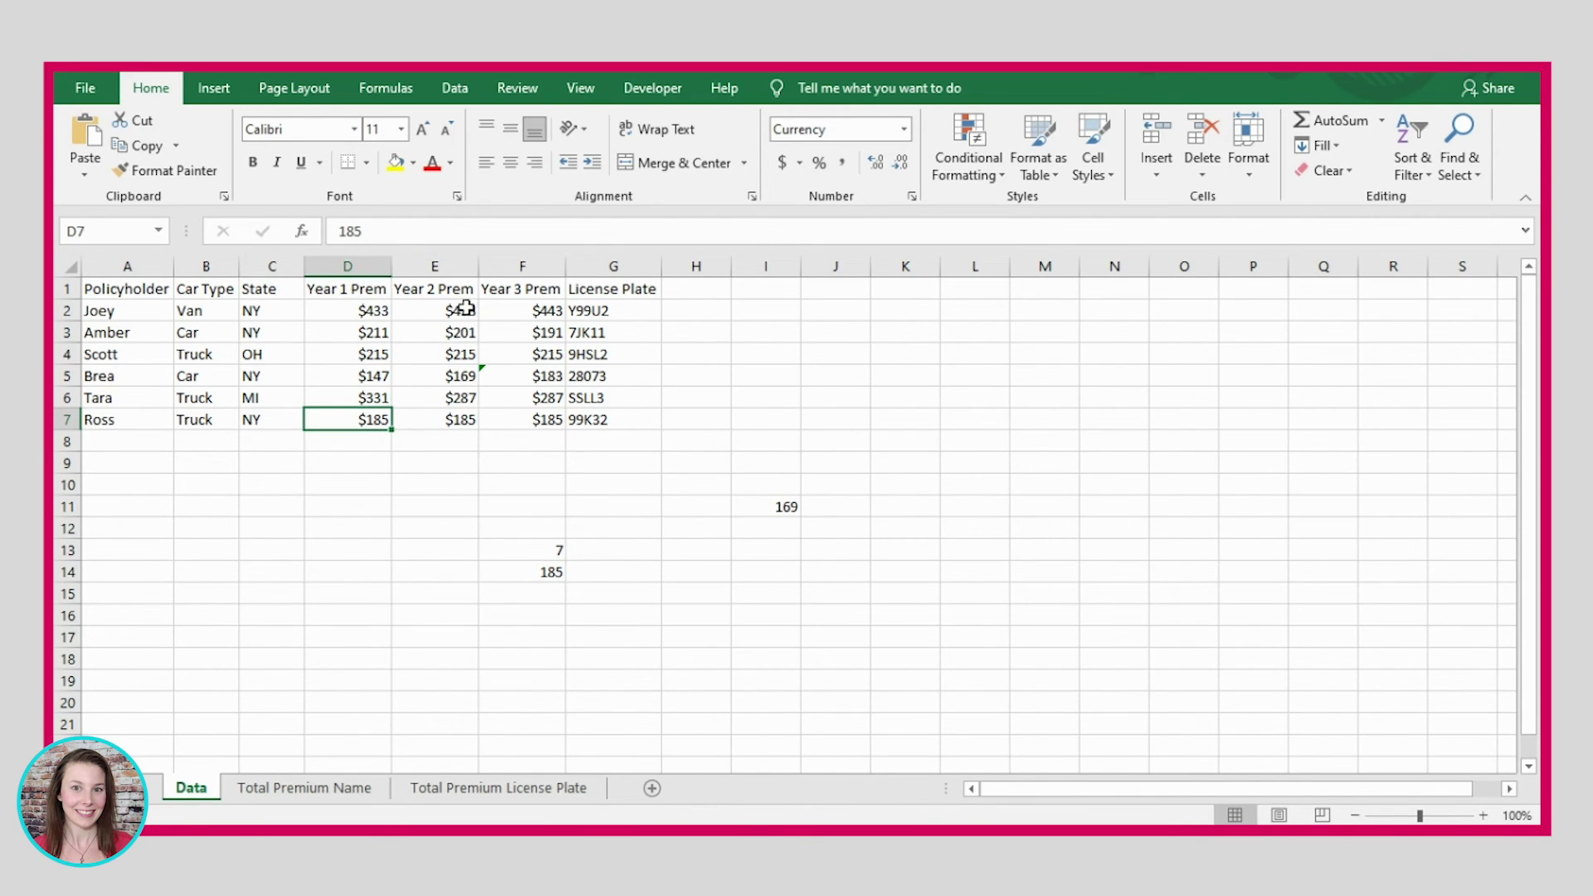
left_click_drag(352, 287, 526, 419)
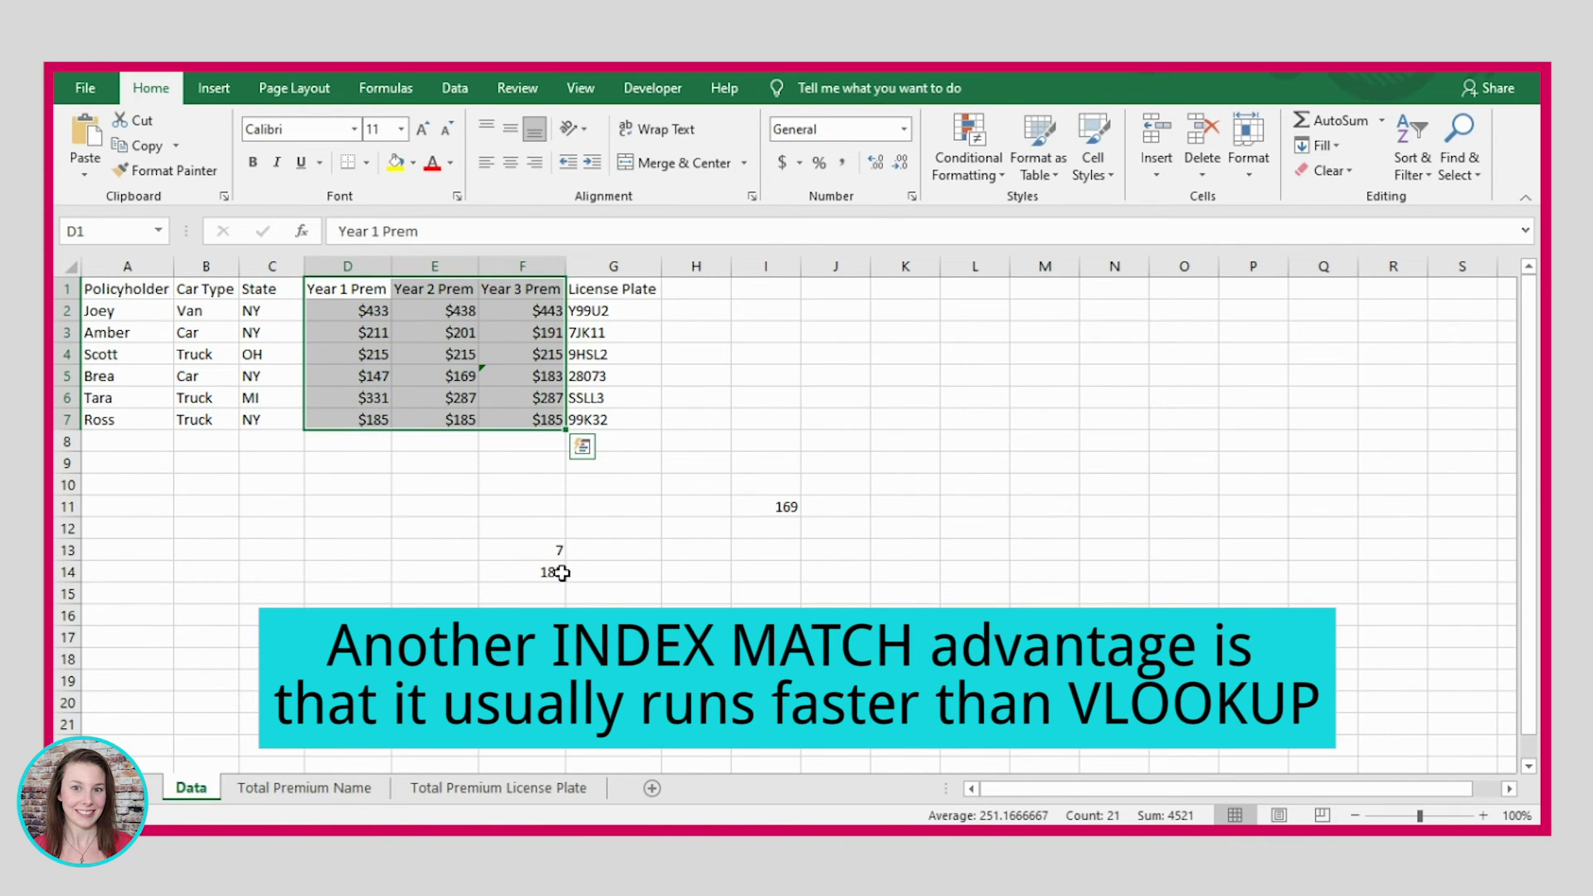
left_click(535, 552)
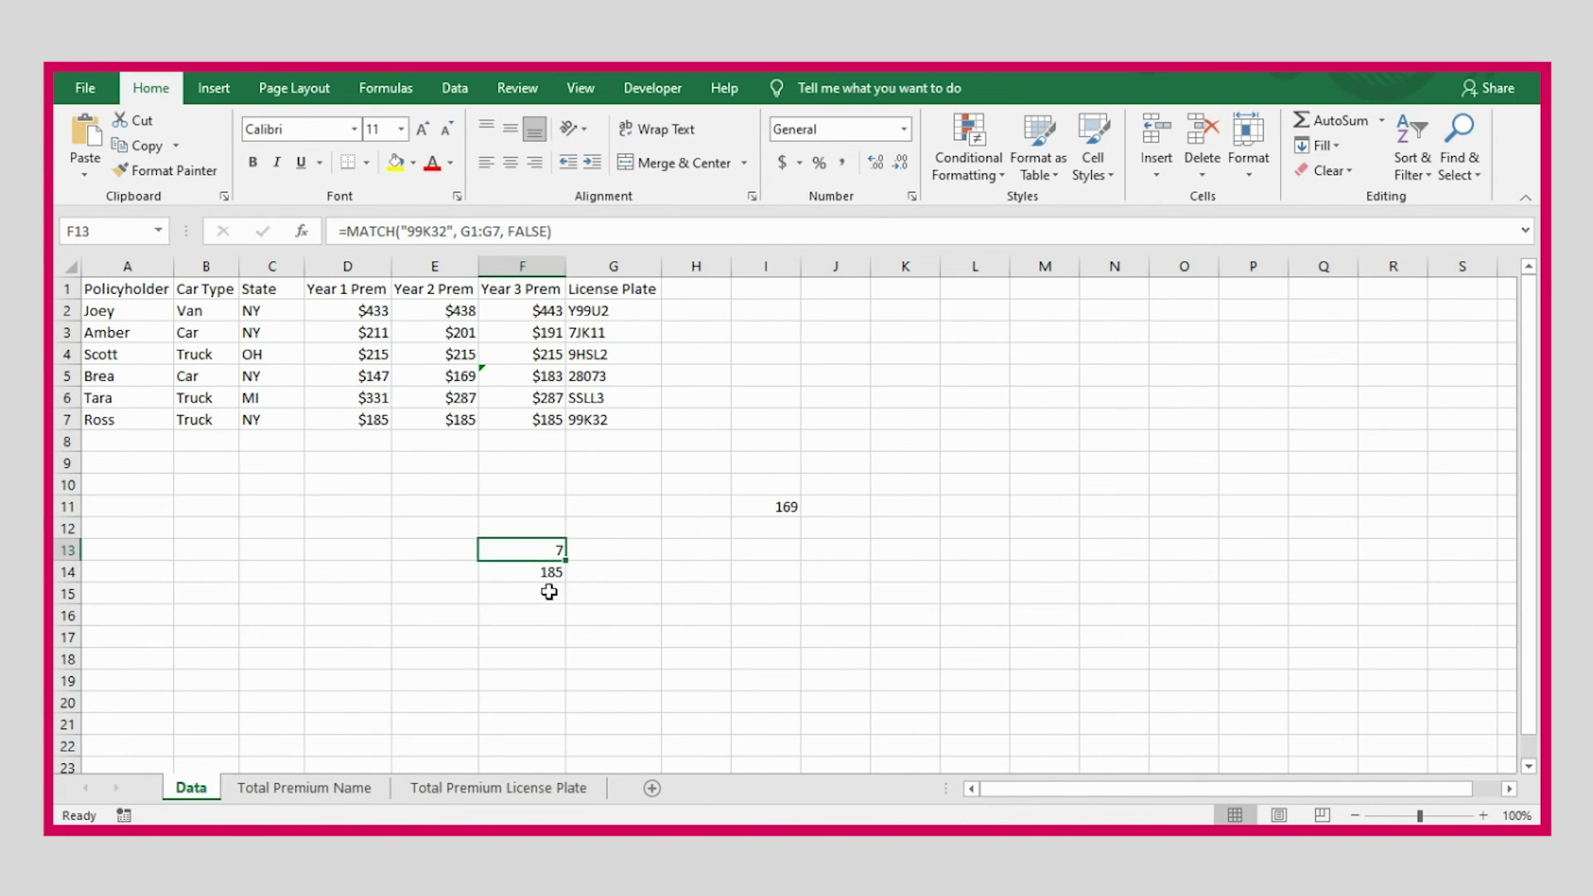
left_click(541, 574)
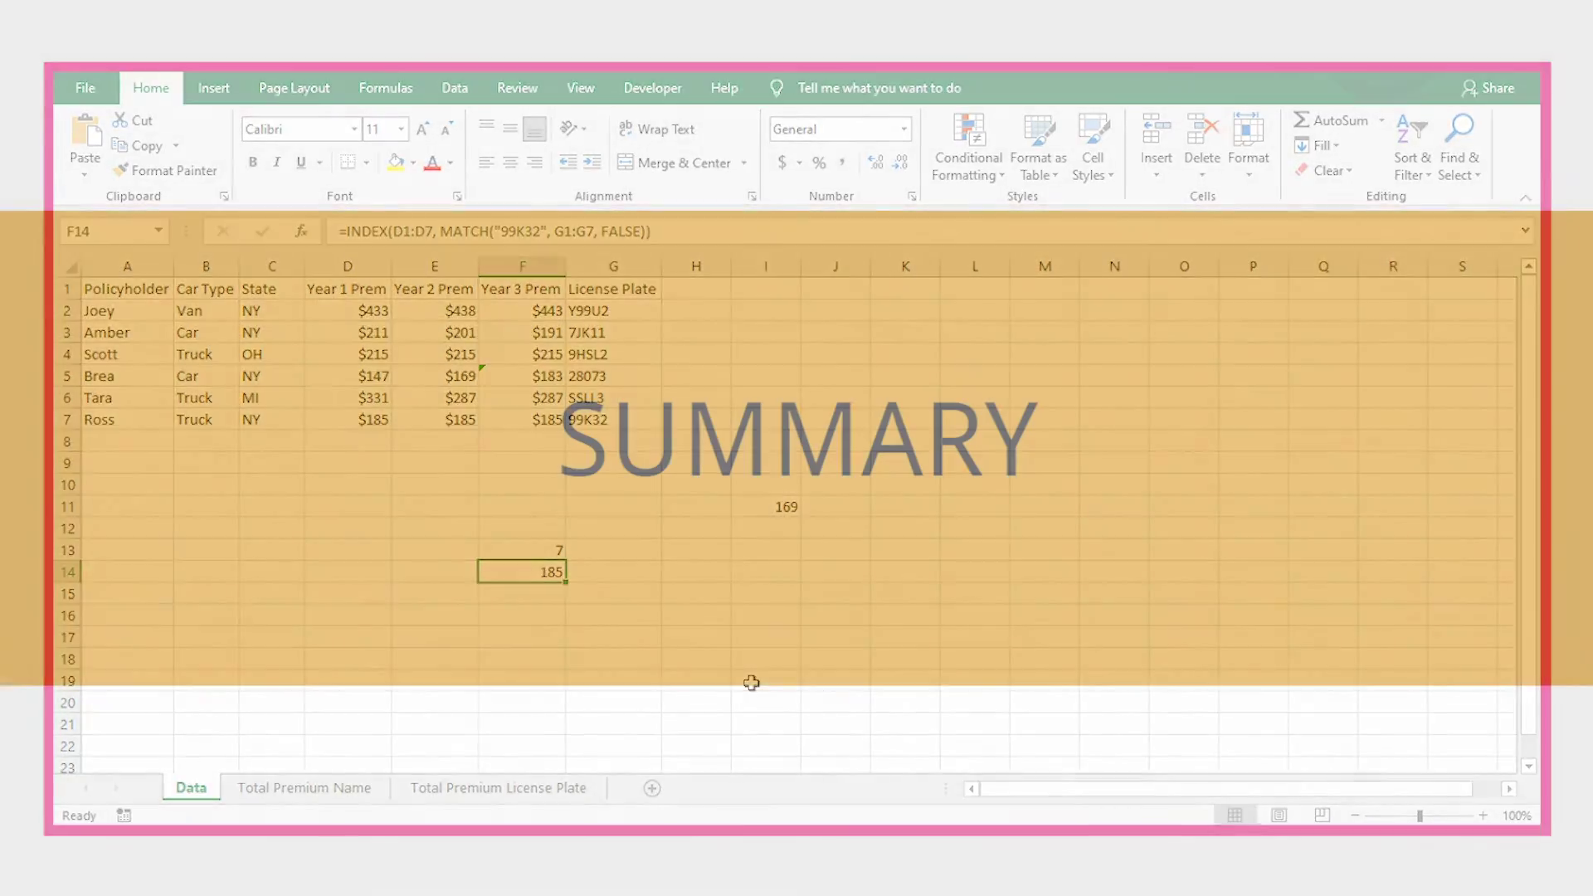